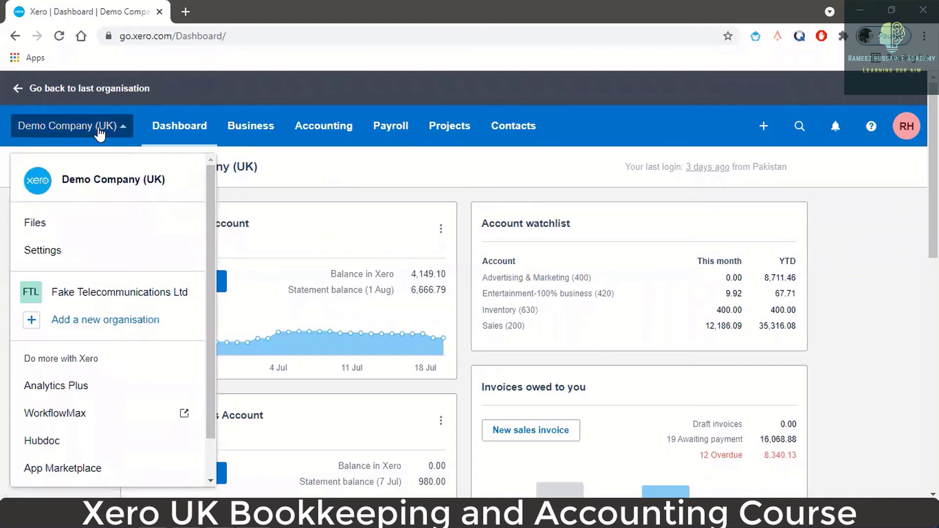
Open the payroll settings of Demo Company (UK) from the organisation settings.
click(43, 253)
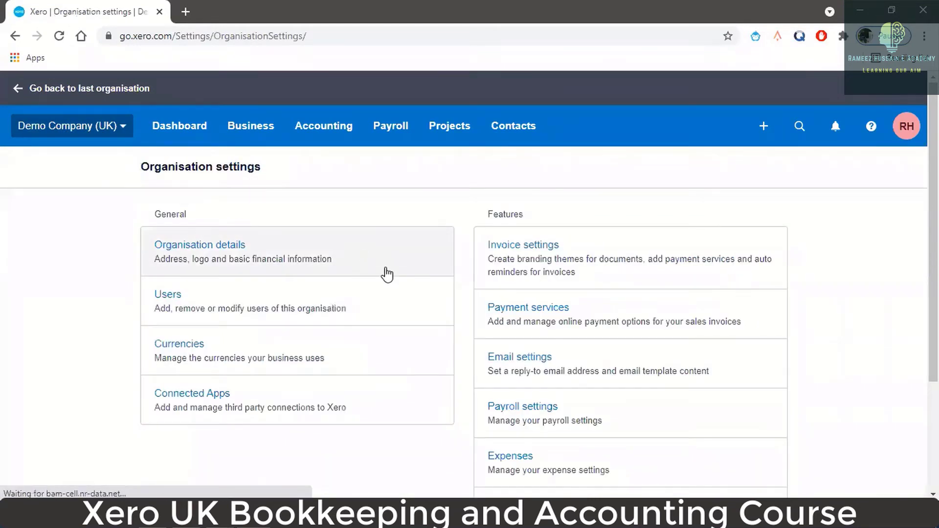
click(547, 409)
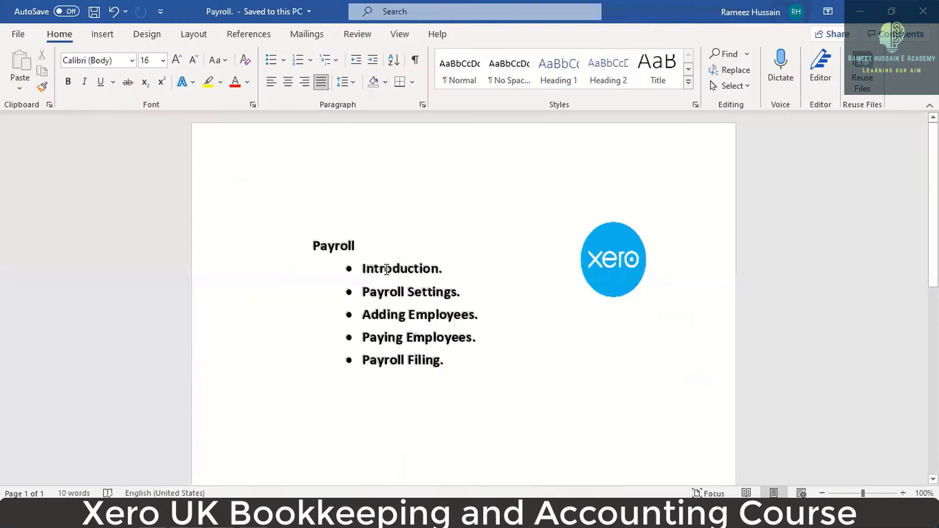
In the Payroll outline in Word, highlight the Introduction bullet in yellow and select the Payroll Settings bullet.
drag(364, 267, 448, 267)
click(500, 243)
key(Right)
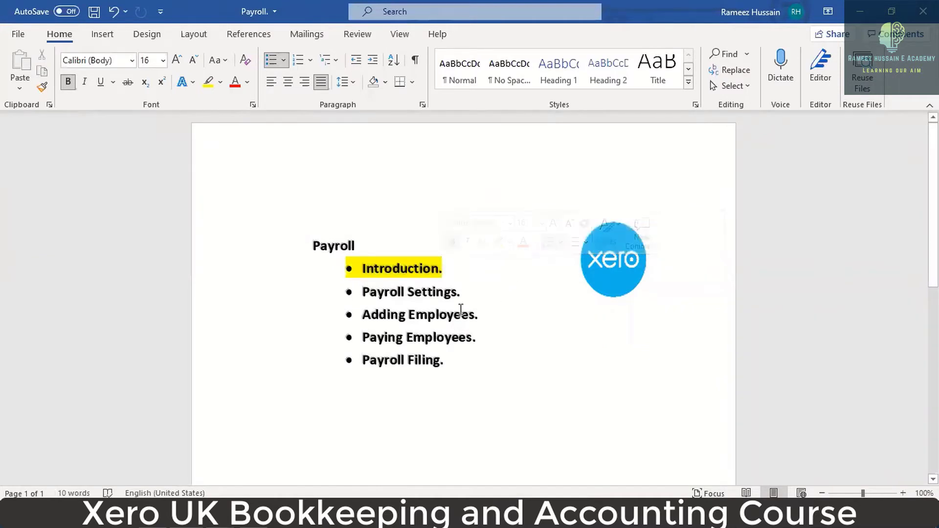
click(405, 296)
drag(362, 293, 458, 291)
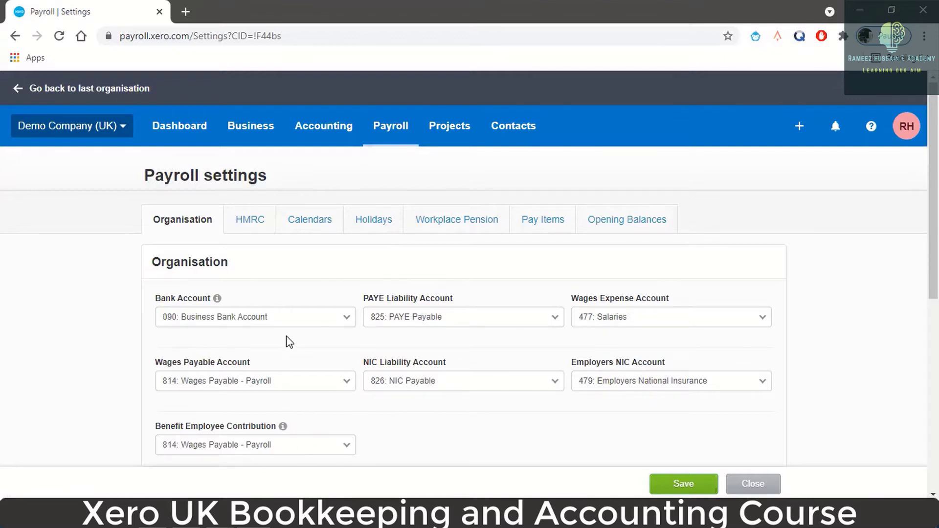
Back in Xero, choose 090: Business Bank Account as the payroll bank account.
click(326, 321)
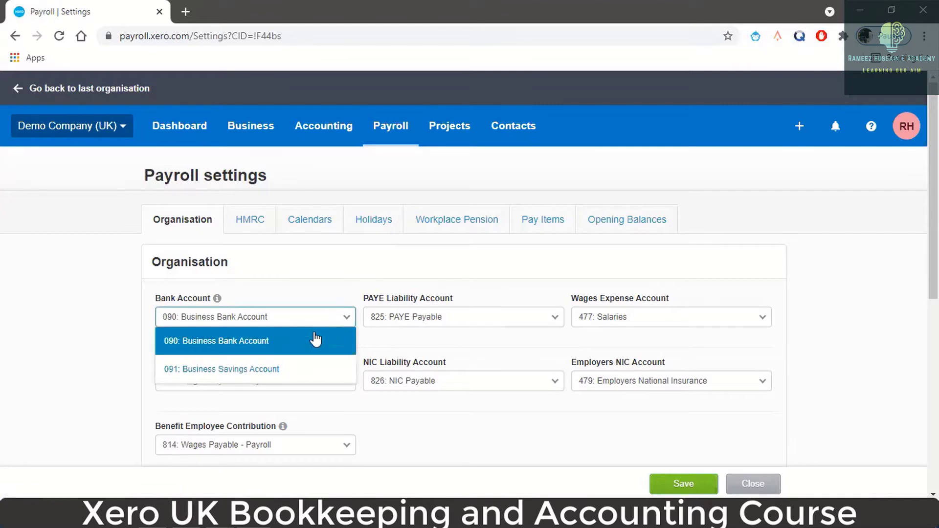
click(315, 339)
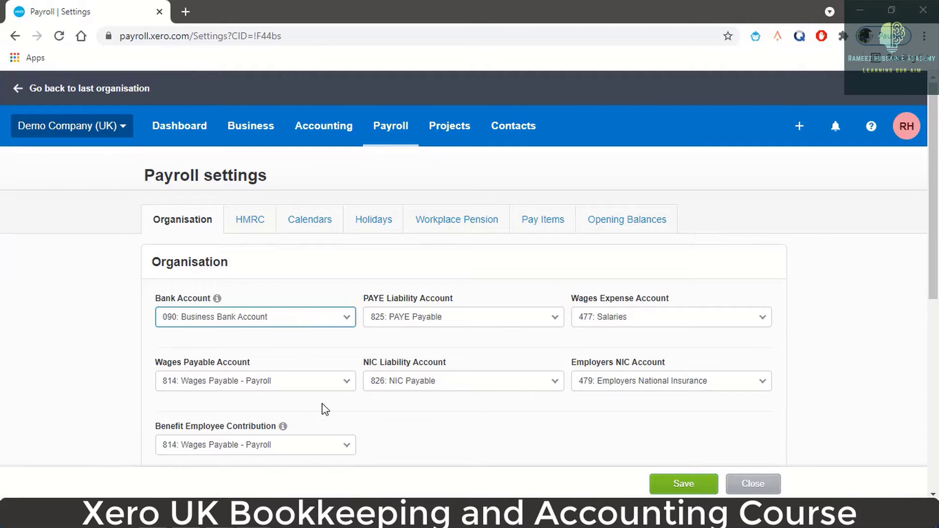
Switch to the PAYE workbook in Excel and review the income tax, net pay and gross pay example on Sheet1.
click(147, 518)
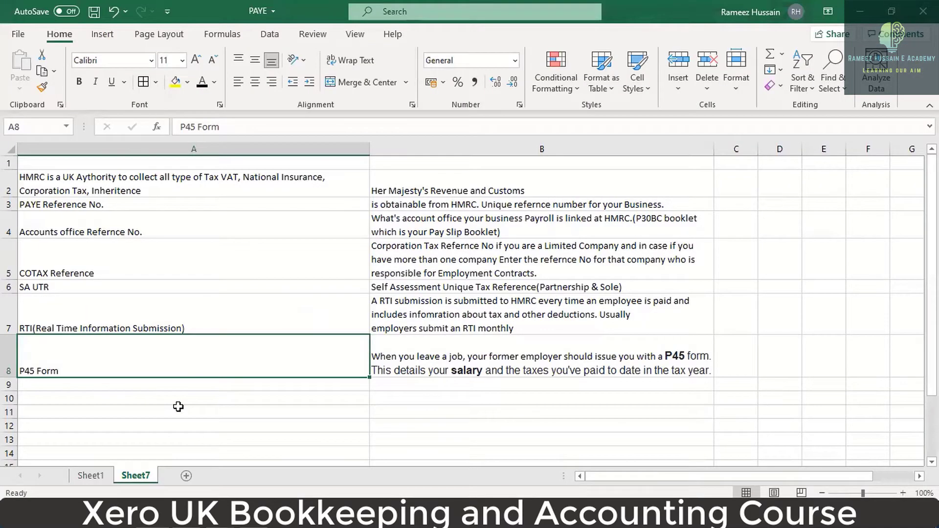
key(ctrl+Page_Up)
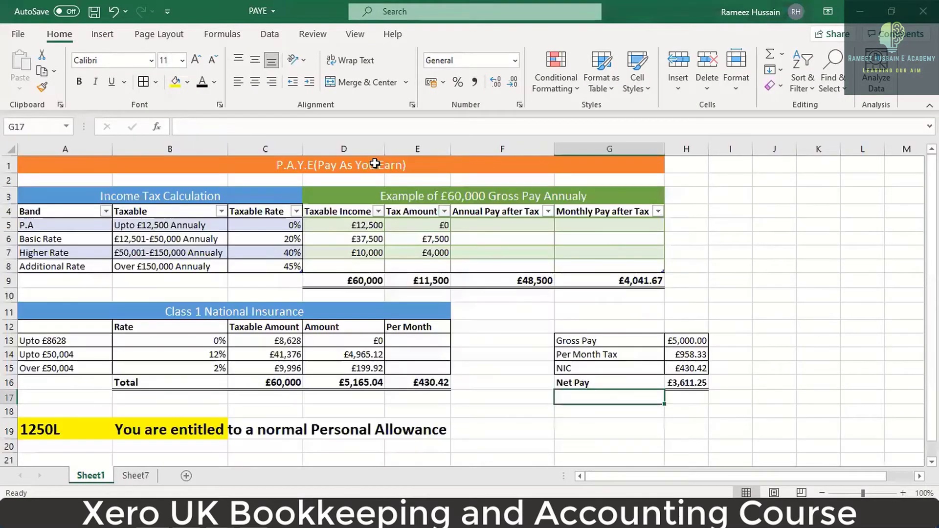
click(376, 164)
click(692, 382)
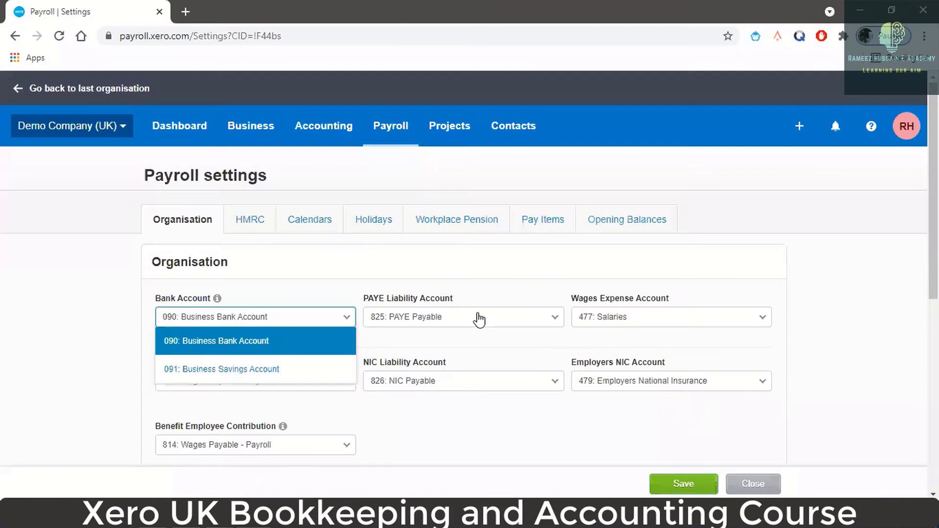
click(526, 293)
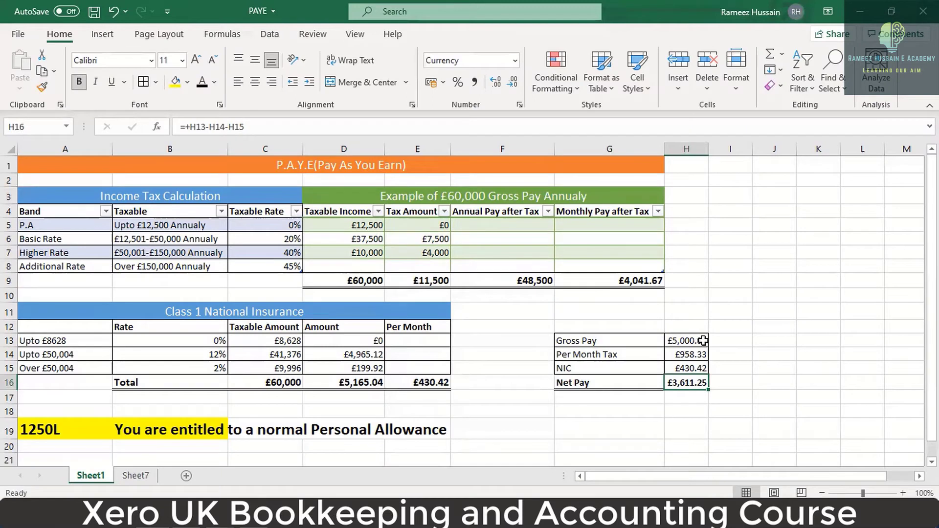
click(703, 341)
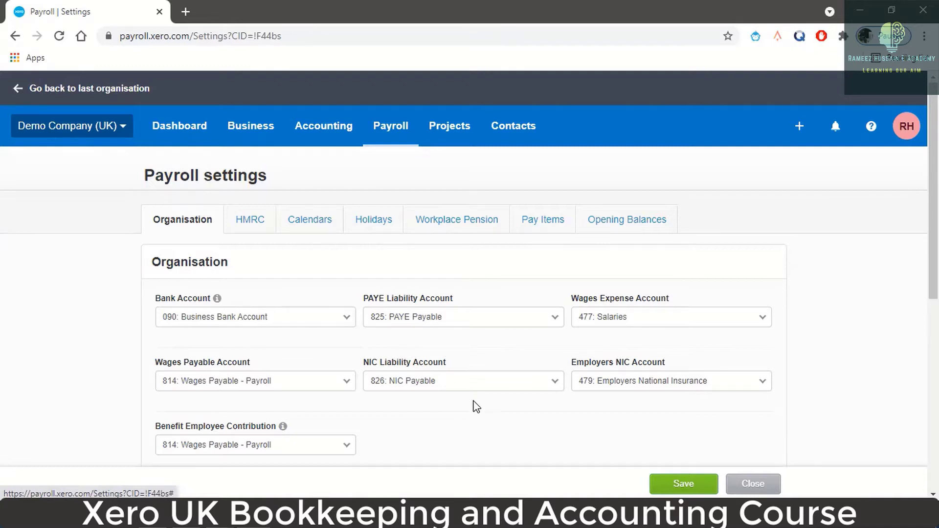
Review Xero's Organisation payroll settings, including the ledger accounts, Employee Groups options, payment tracking and company logo upload.
scroll(474, 405, down, 1)
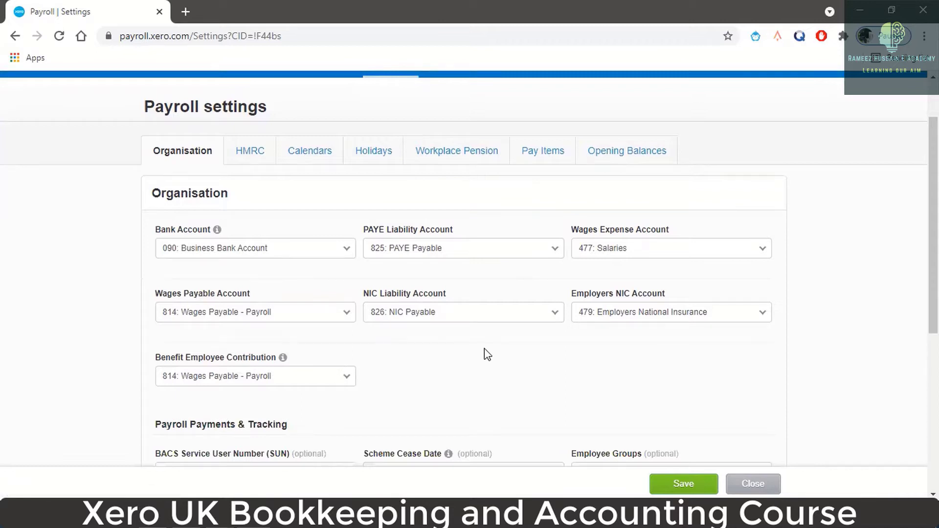
scroll(499, 350, down, 2)
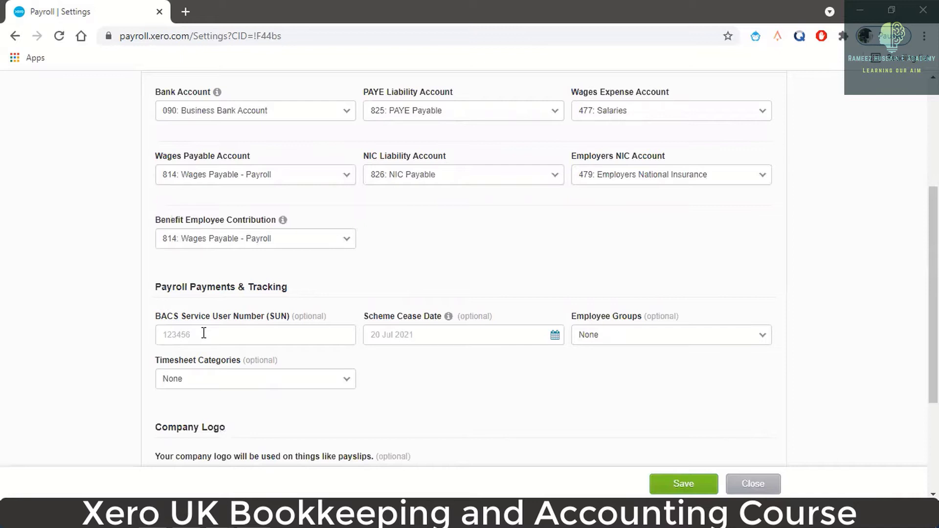
scroll(669, 356, down, 1)
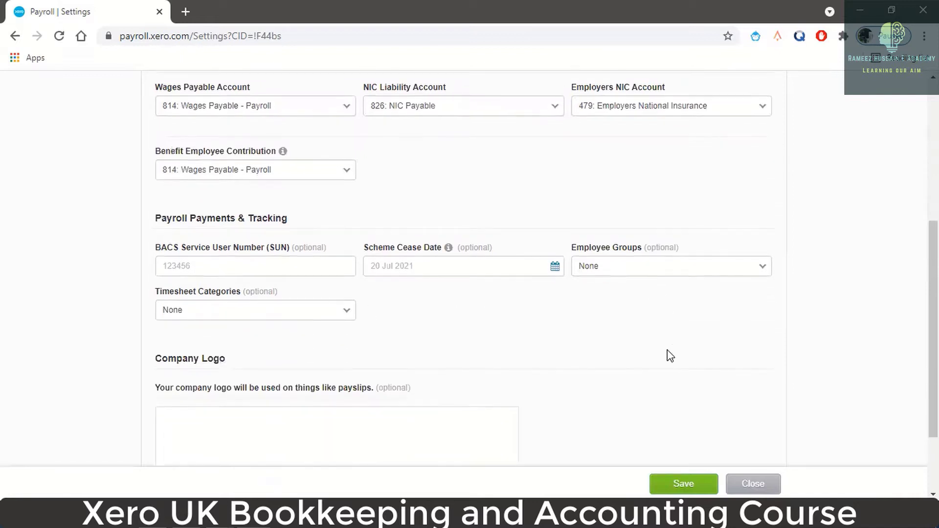
click(755, 273)
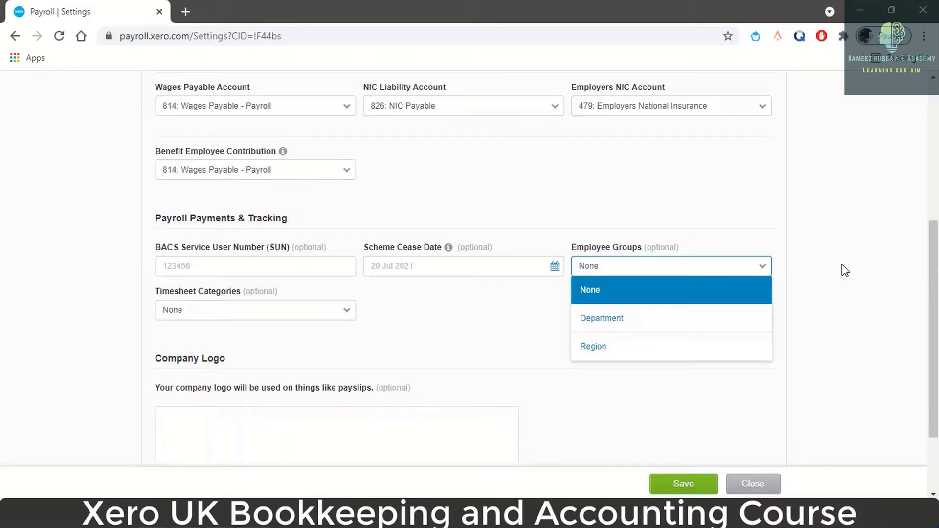
click(465, 321)
scroll(461, 321, down, 2)
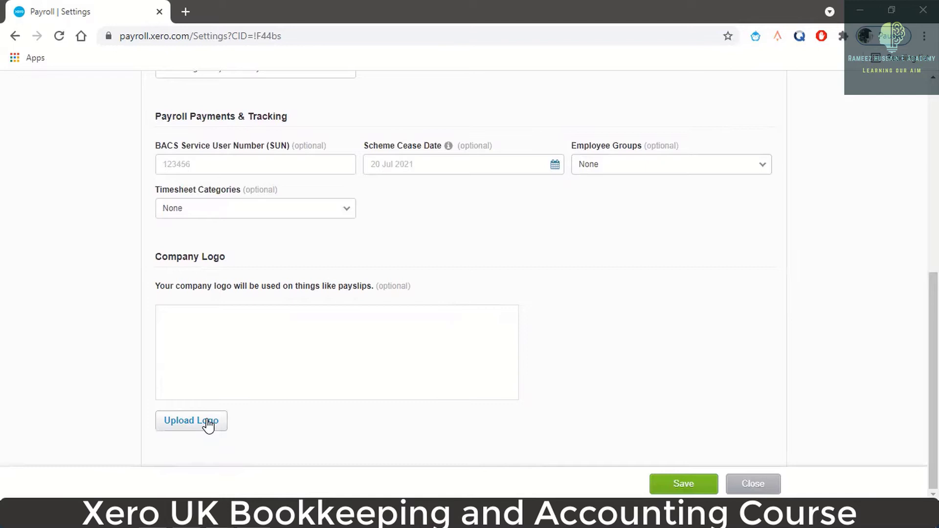
scroll(336, 300, up, 5)
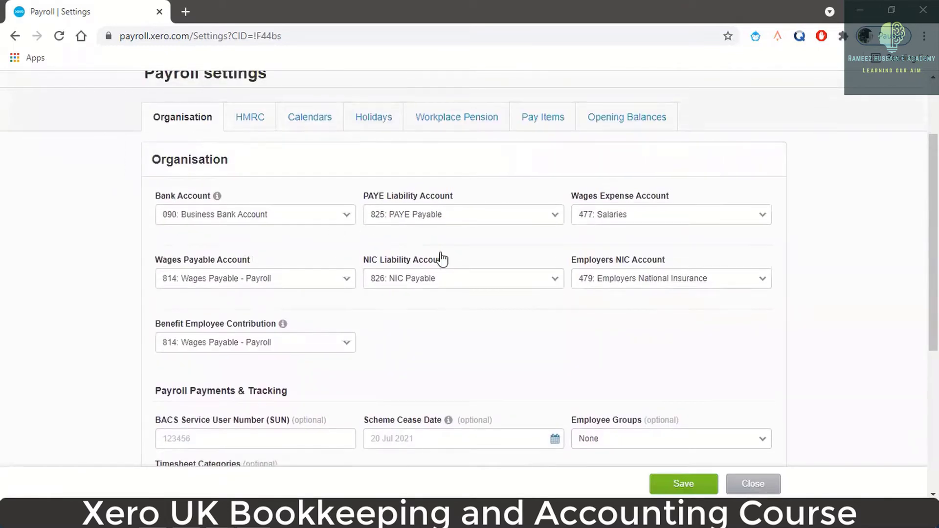
scroll(440, 252, down, 4)
scroll(443, 258, up, 3)
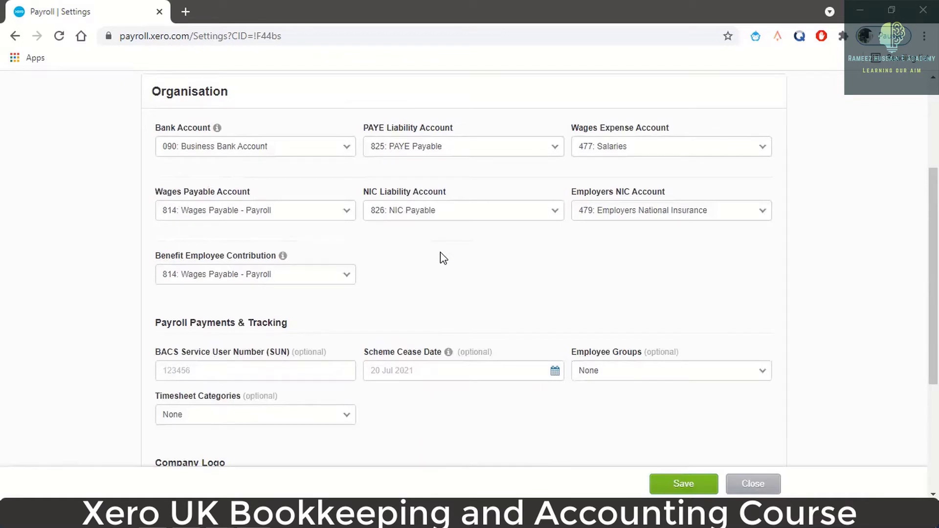
scroll(247, 292, up, 3)
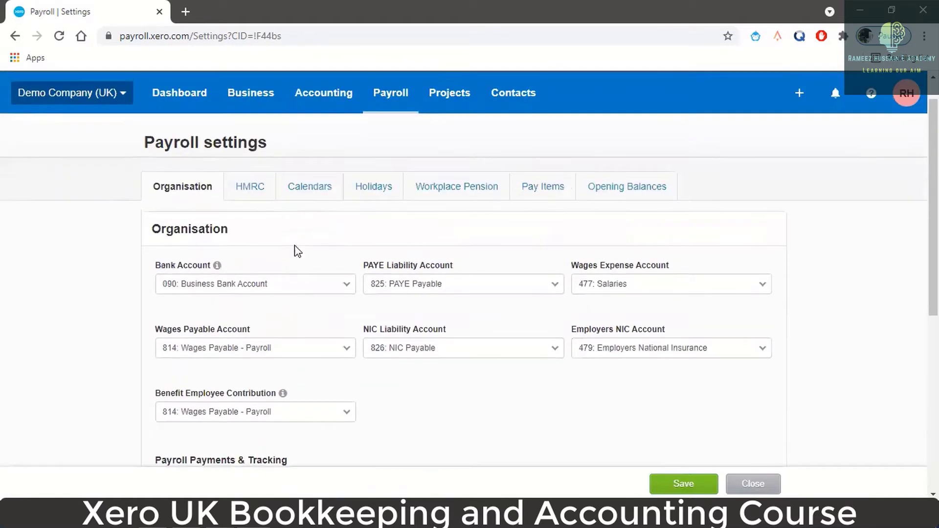
Open the HMRC section of the payroll settings and view its employer reference fields.
click(257, 193)
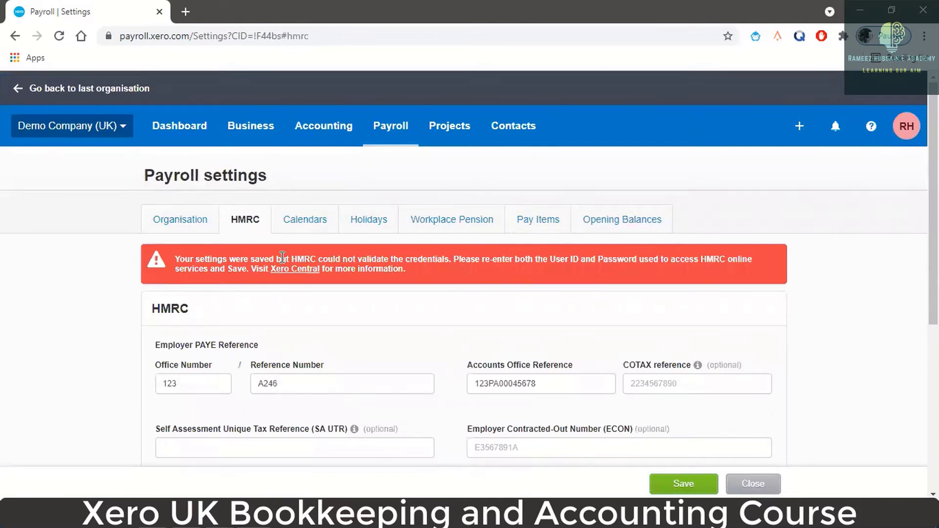
scroll(284, 220, down, 3)
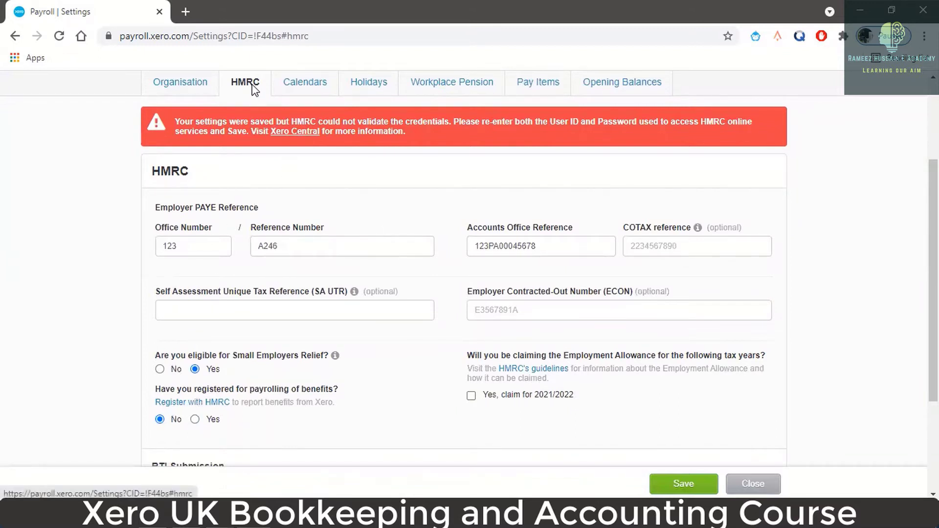
Switch to the PAYE workbook in Excel and read the HMRC term definitions on Sheet7.
click(197, 516)
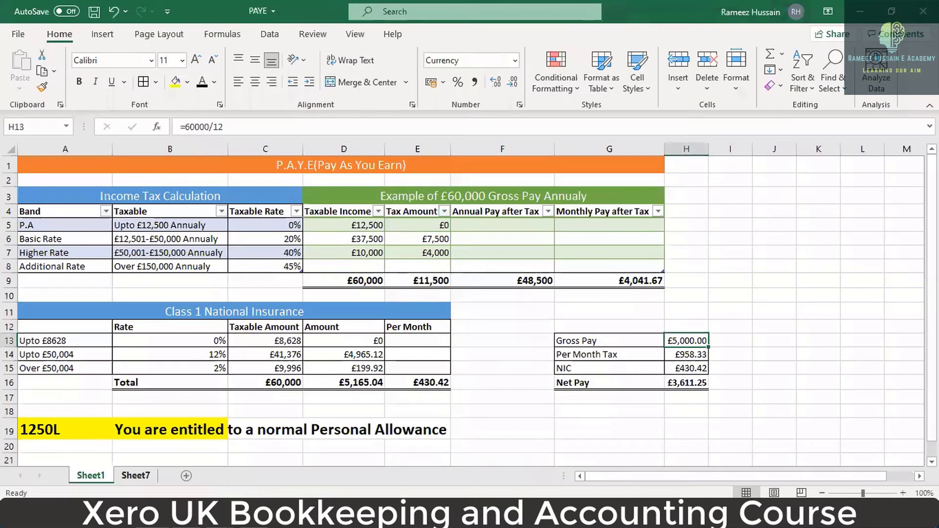
click(135, 475)
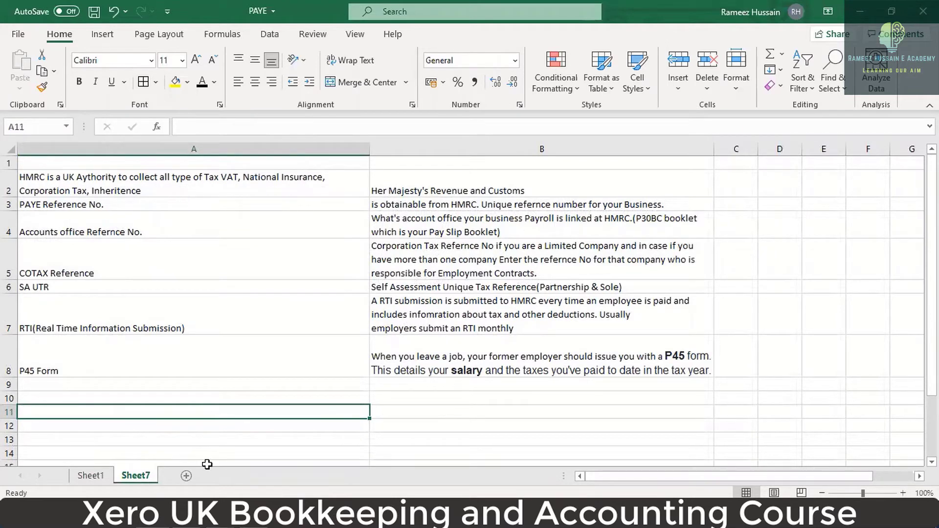
click(245, 516)
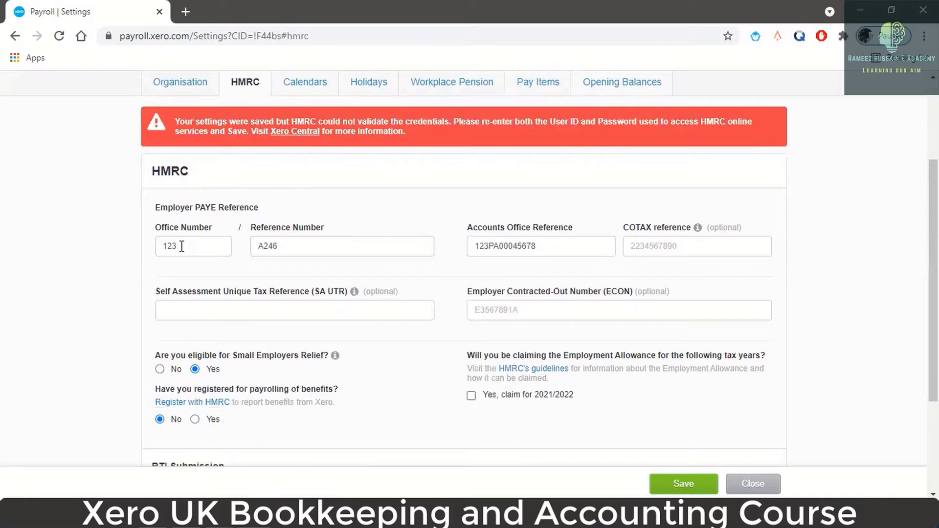
Compare Xero's PAYE, Accounts Office, COTAX and SA UTR reference fields with the definitions in the Excel workbook.
click(307, 252)
click(392, 221)
key(alt+Tab)
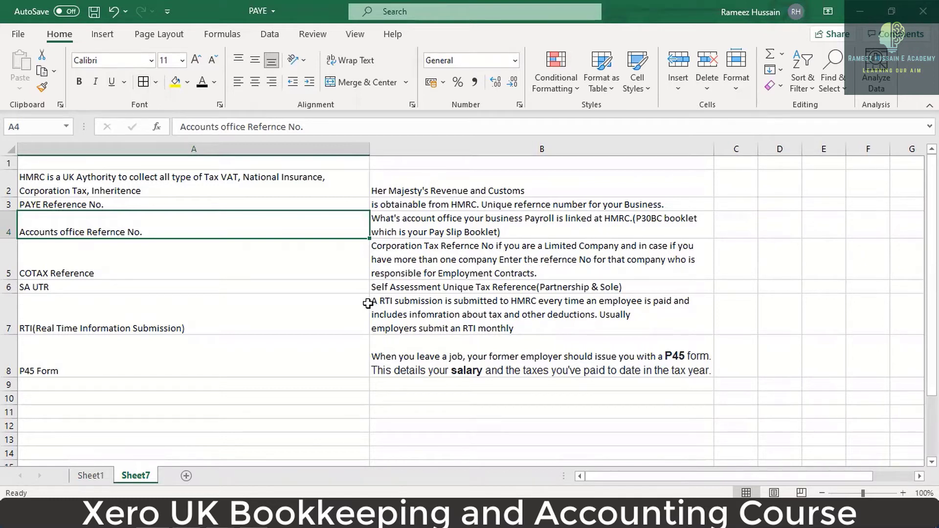
key(alt+Tab)
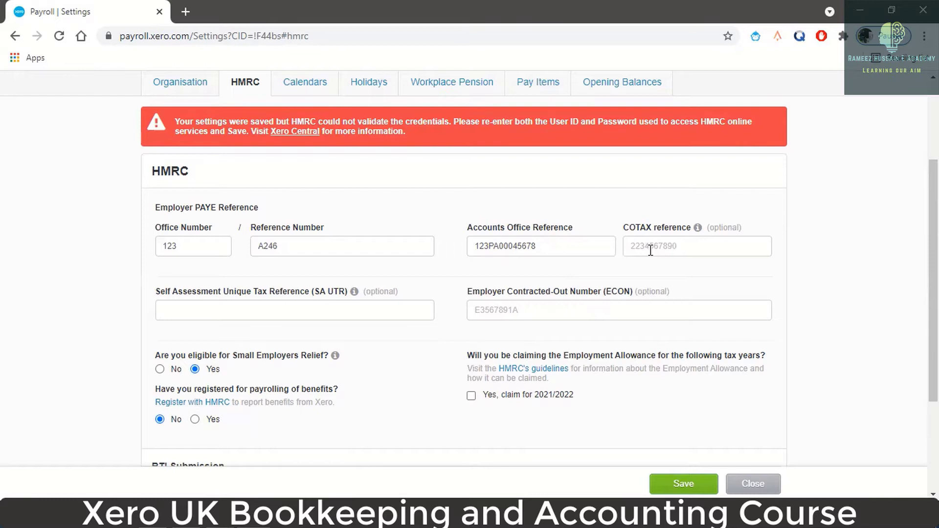
click(251, 312)
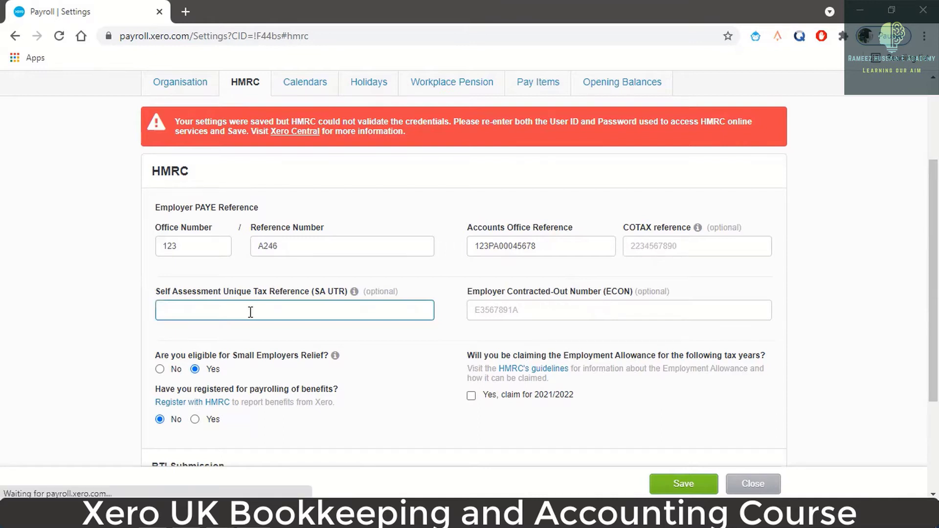
scroll(235, 293, down, 3)
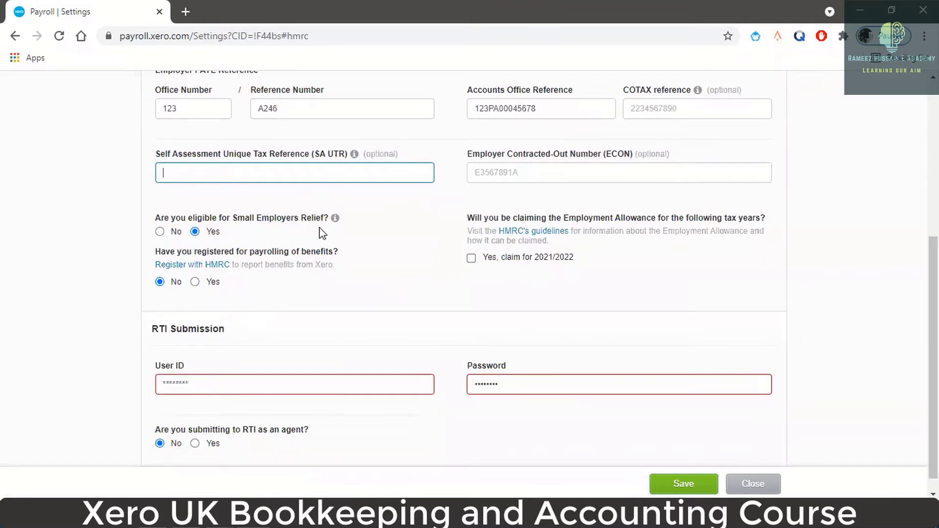
Check the Small Employers Relief information and the industry types offered for a 2021/2022 Employment Allowance claim, without making the claim.
mouse_move(337, 220)
click(471, 257)
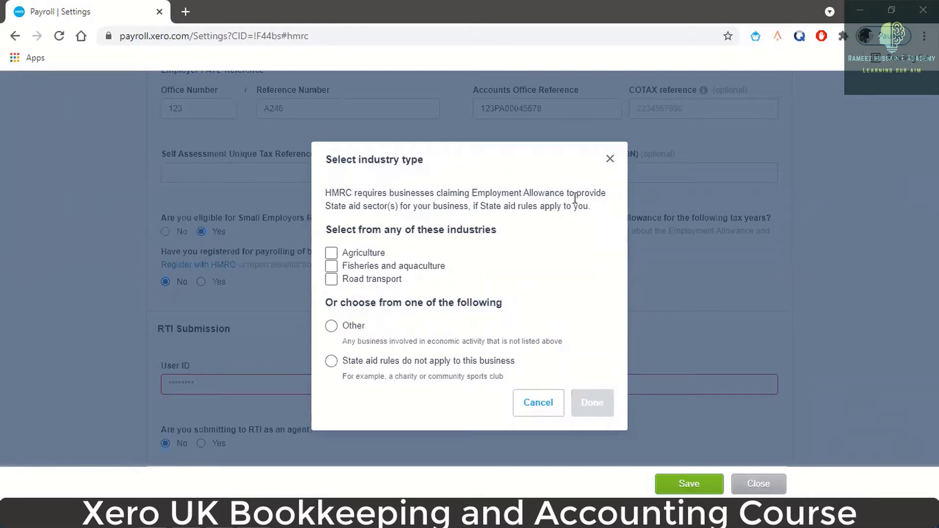
click(608, 165)
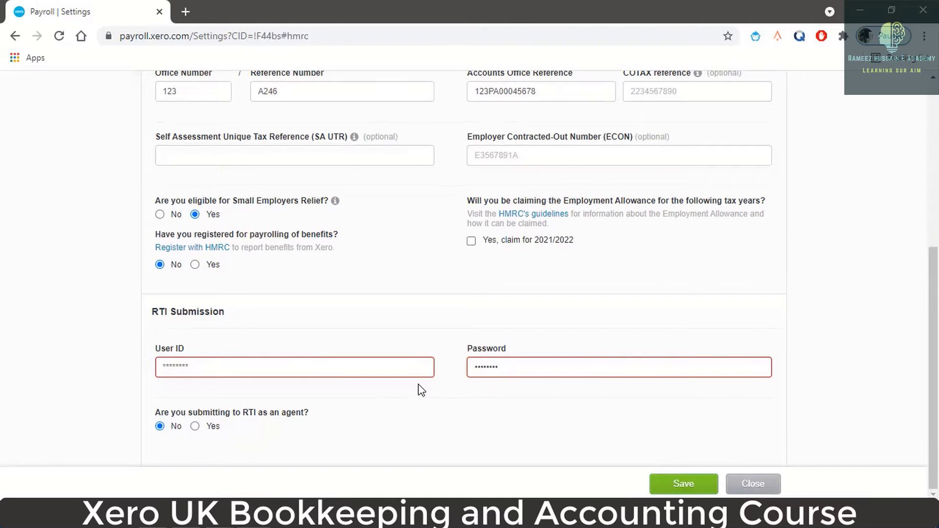
Examine the agent detail fields for RTI submission by temporarily answering Yes to submitting as an agent, and return the answer to No.
click(195, 426)
scroll(389, 400, down, 3)
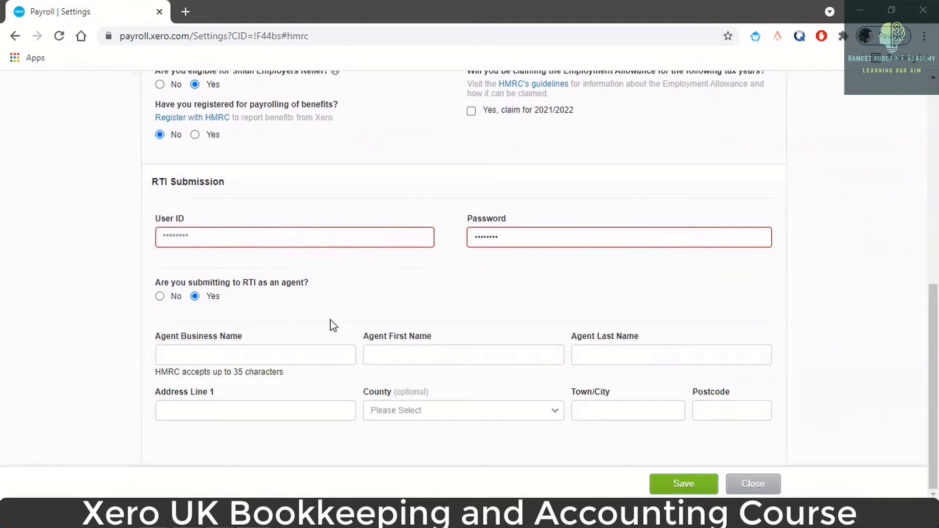
click(160, 296)
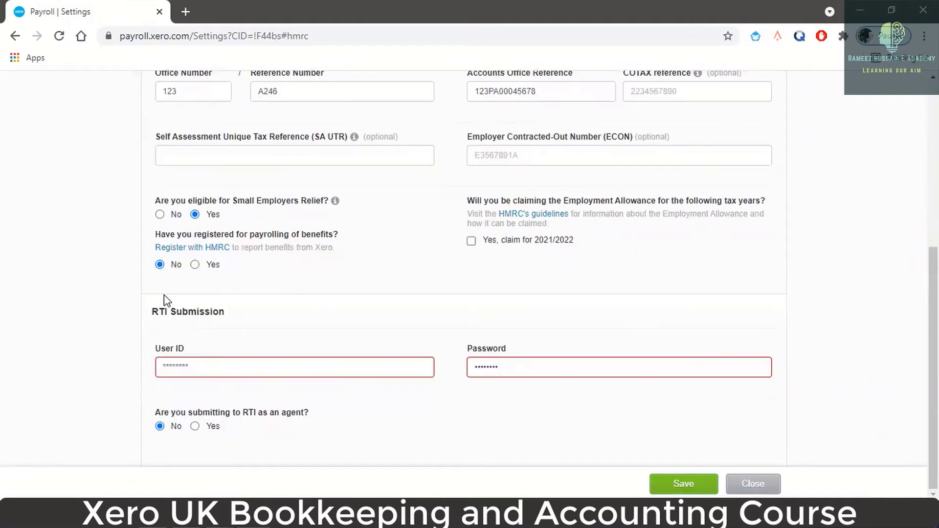
click(753, 484)
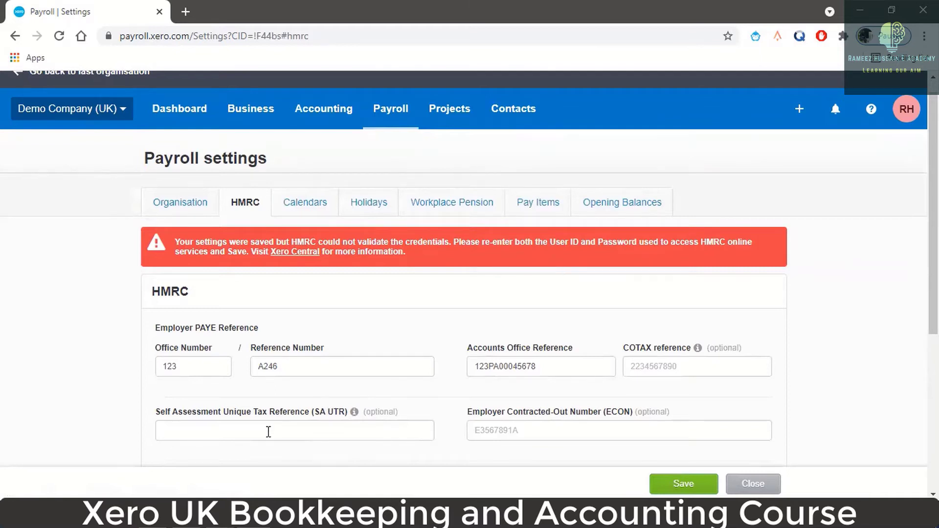
Switch to the PAYE workbook in Excel and select the HMRC definition in cell A2 of Sheet7.
key(alt+Tab)
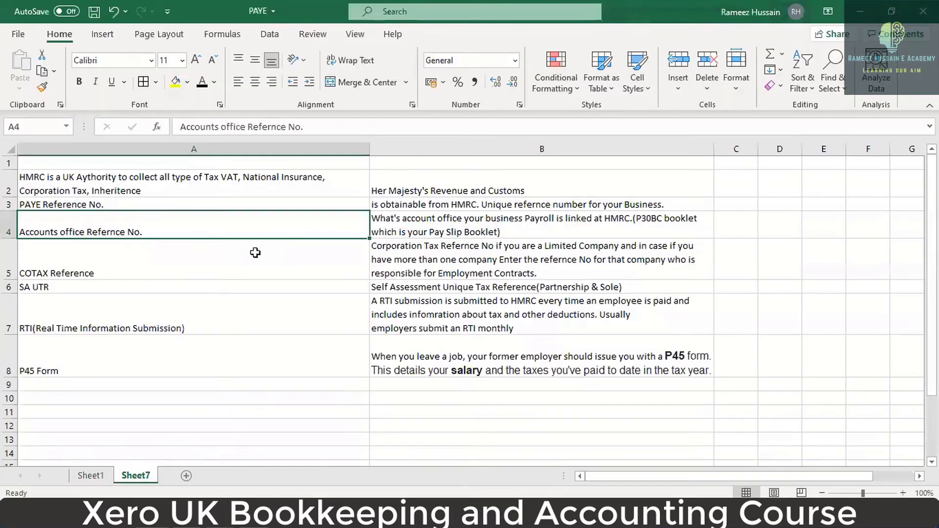
key(Up)
key(Up)
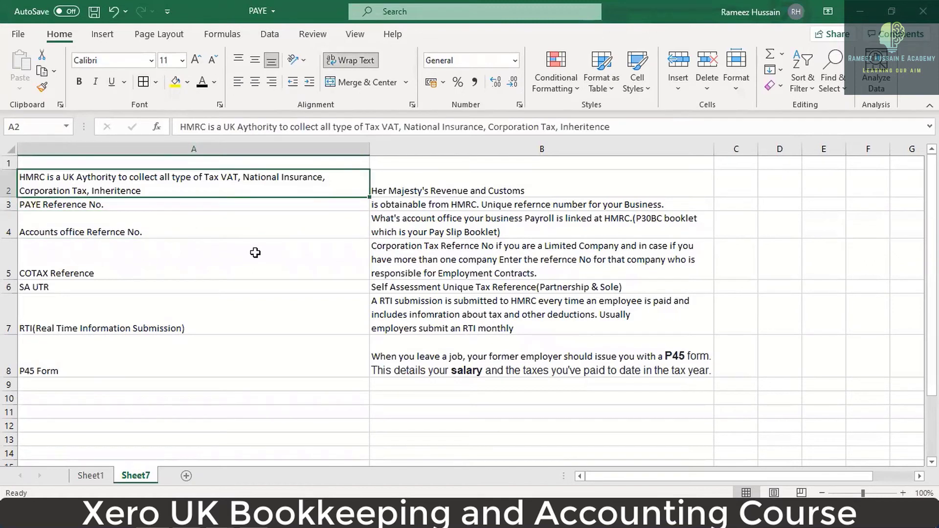
Go through the payroll term definitions in column A of Sheet7, down to P45 Form in cell A8.
key(Down)
key(Down)
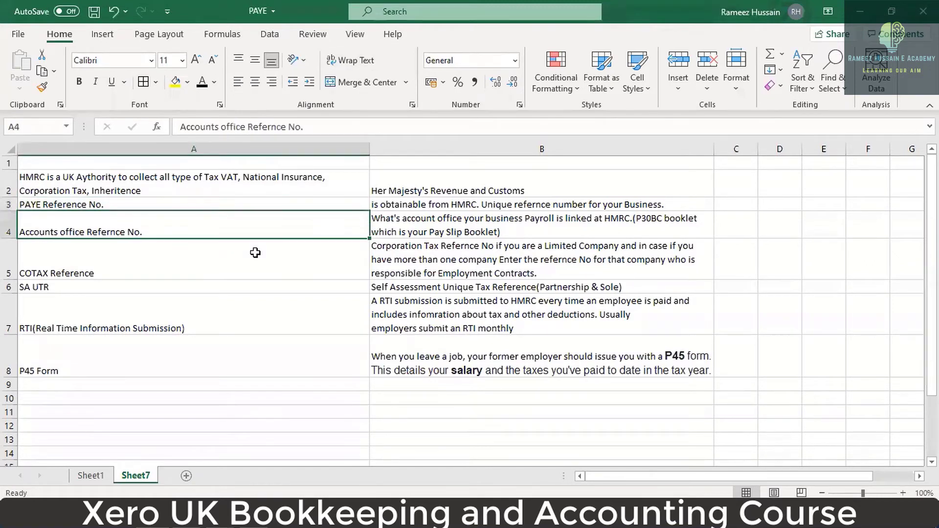
key(Down)
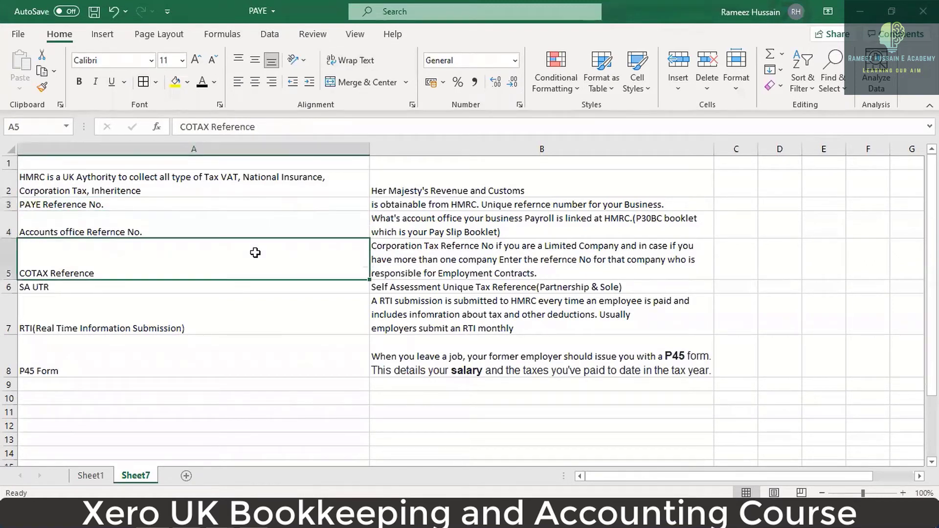
key(Down)
key(Down)
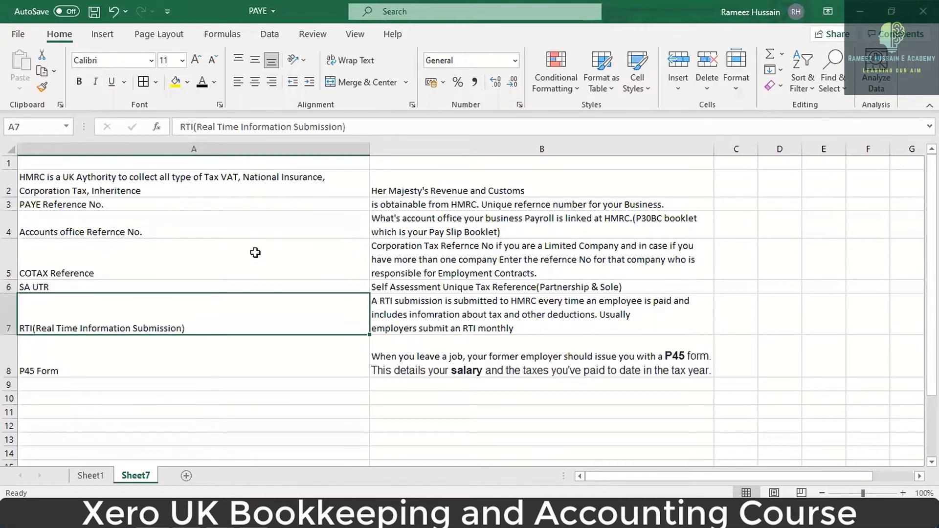
key(Down)
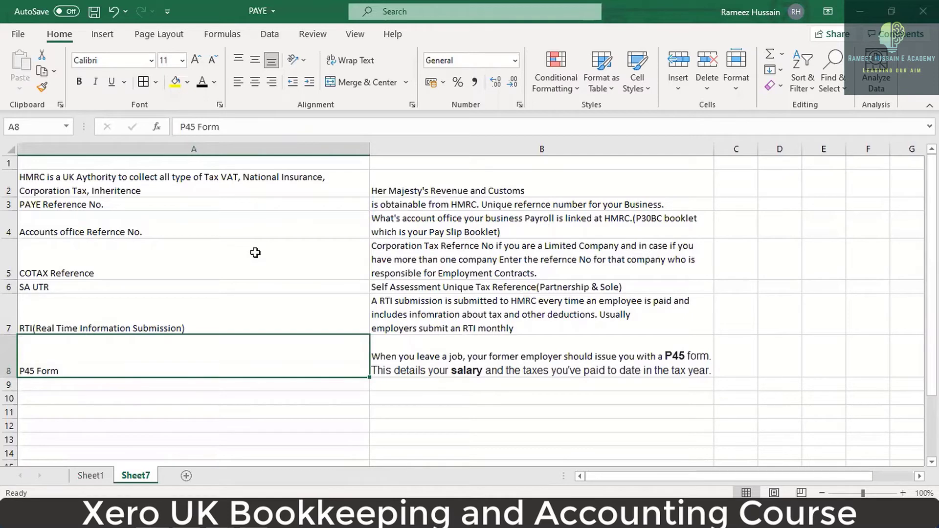
Switch from Excel to Xero's payroll settings and view the payroll calendars with their pay periods and payment dates.
key(alt+Tab)
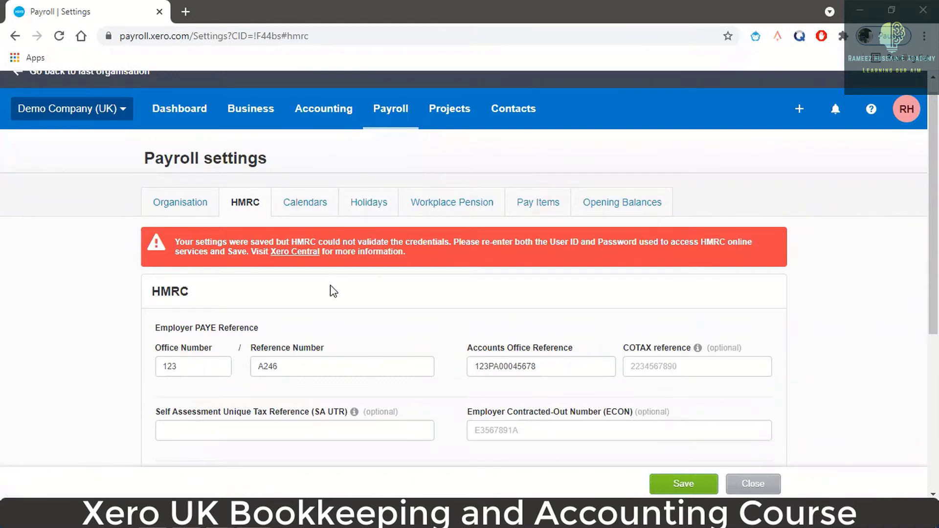
key(alt+Tab)
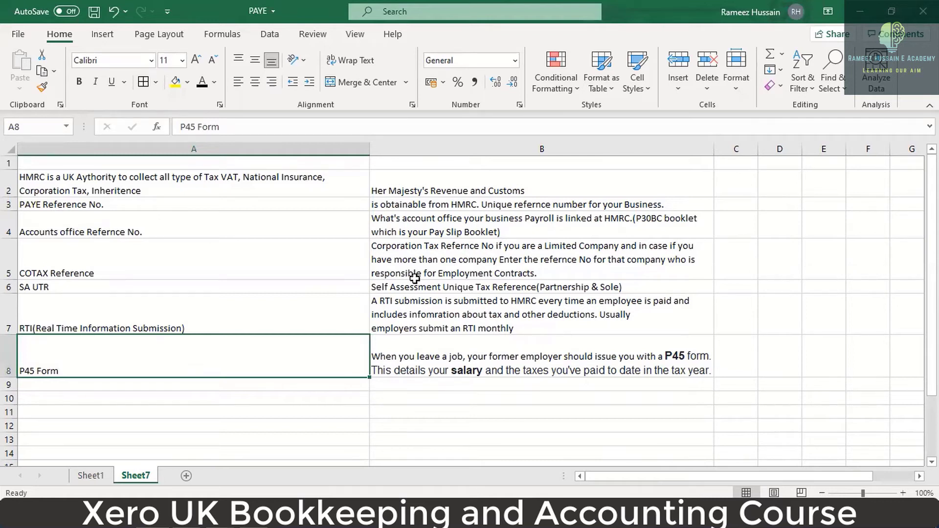
key(alt+Tab)
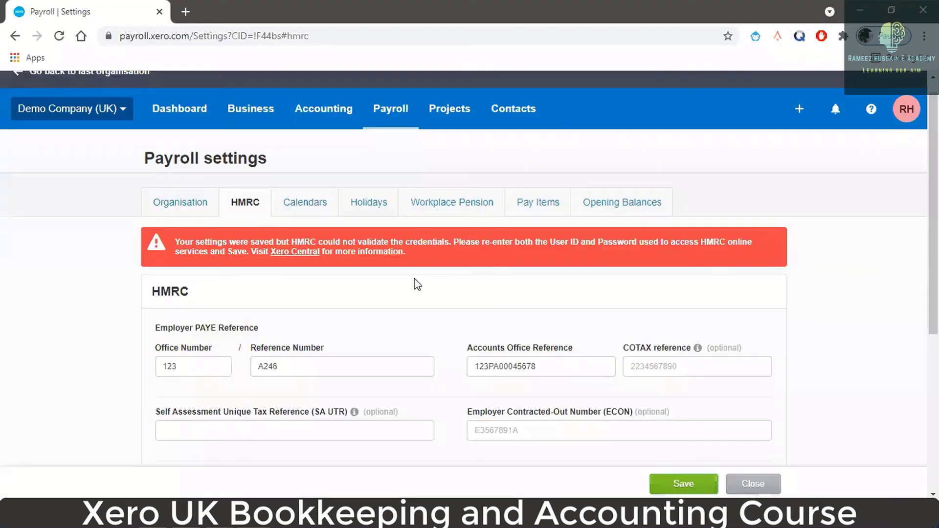
click(315, 214)
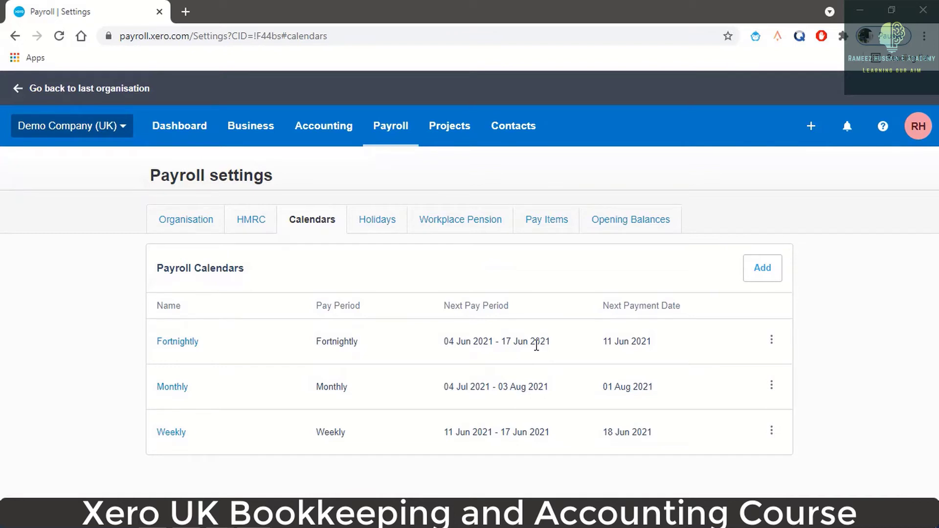
Review the payroll holidays by group for England & Wales, Northern Ireland and Scotland, finishing on the full England & Wales list.
click(377, 221)
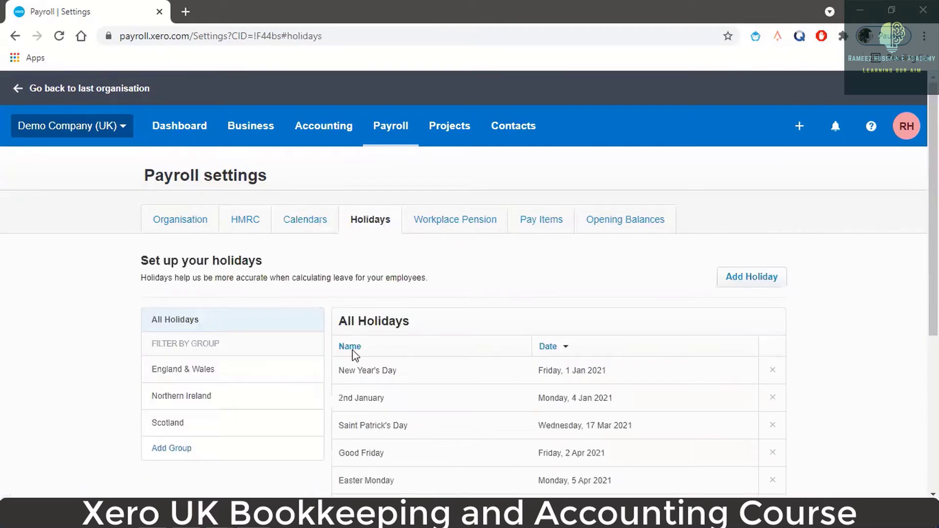
scroll(230, 359, down, 1)
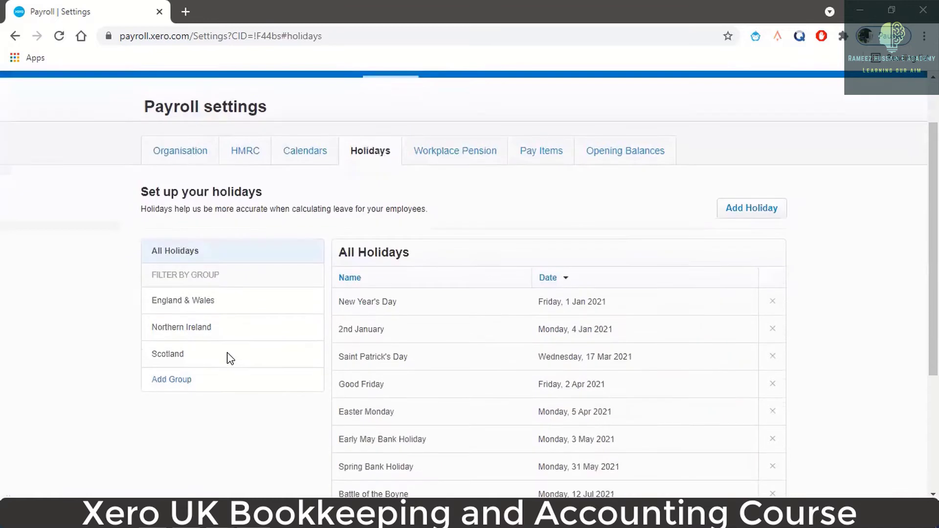
click(213, 305)
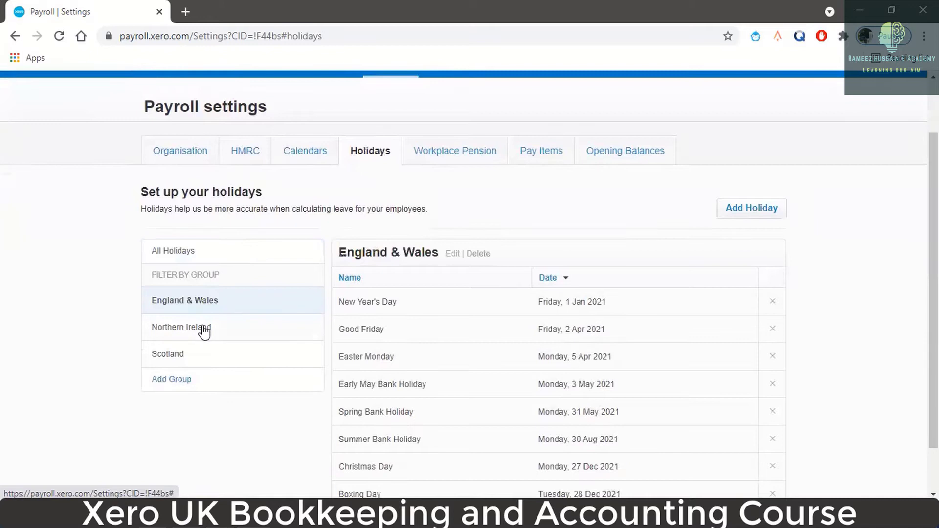
click(204, 333)
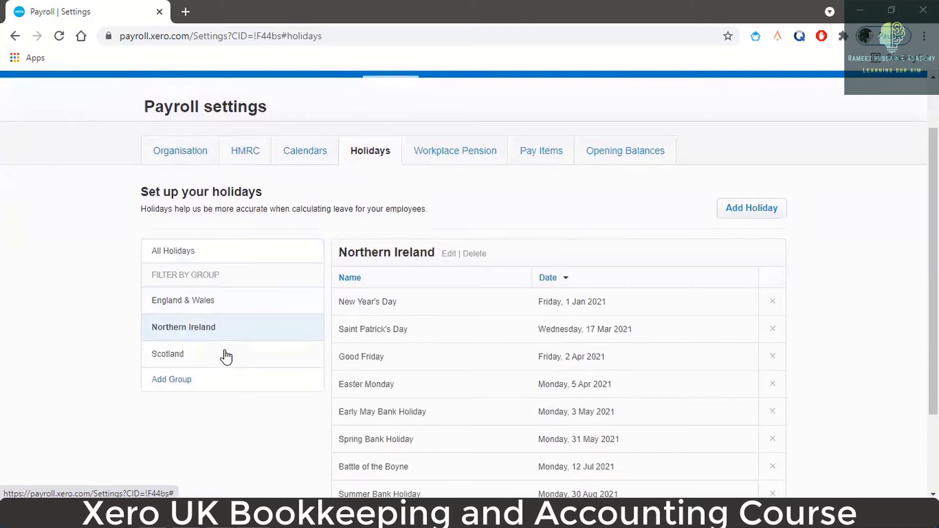
click(226, 356)
click(233, 309)
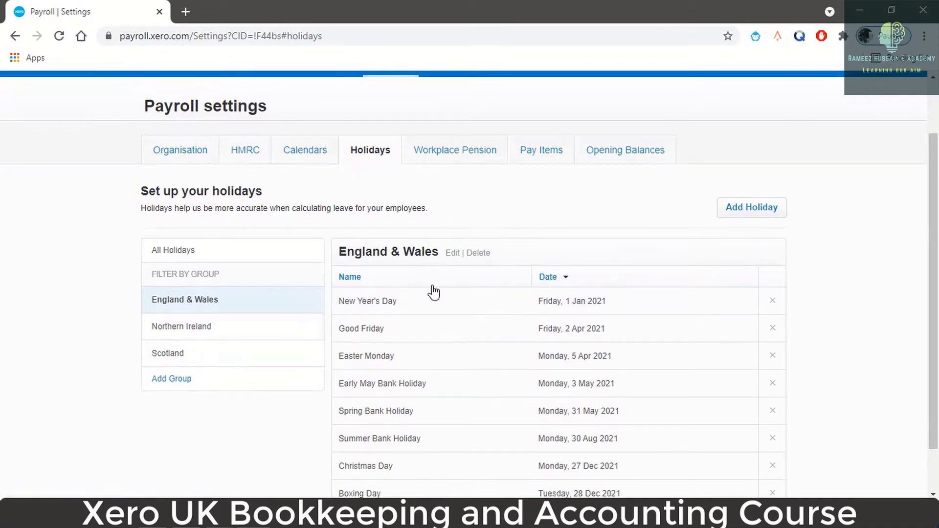
scroll(434, 292, down, 2)
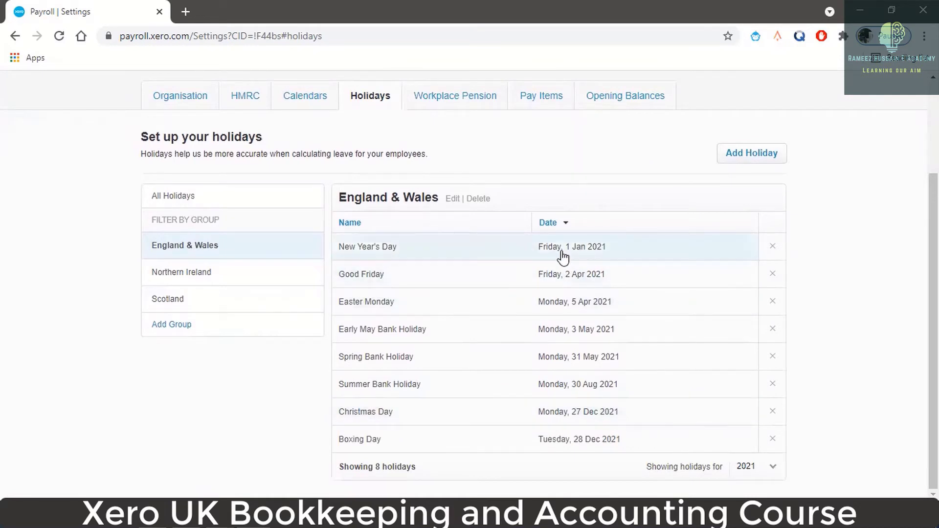
scroll(560, 257, up, 3)
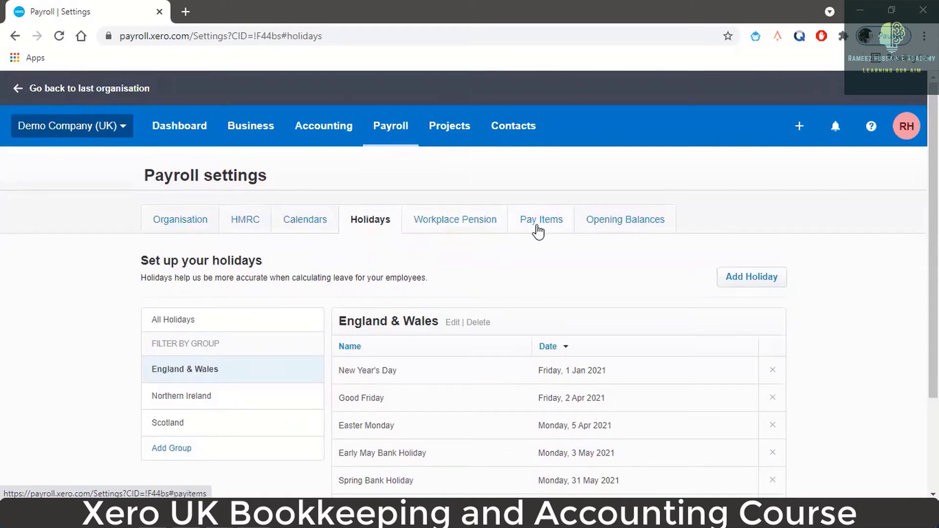
Inspect the rate multiple and expense account of the Overtime Hours earnings pay item, and close it without saving.
click(538, 230)
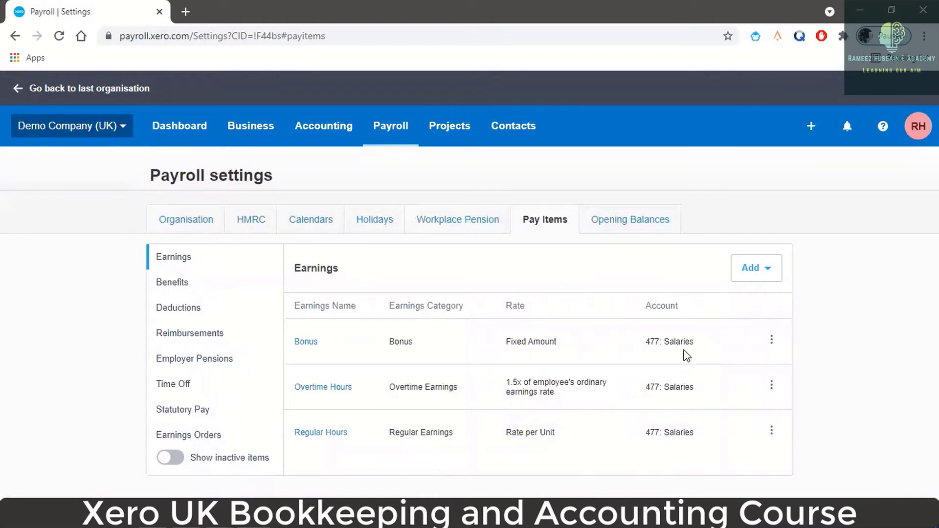
click(770, 386)
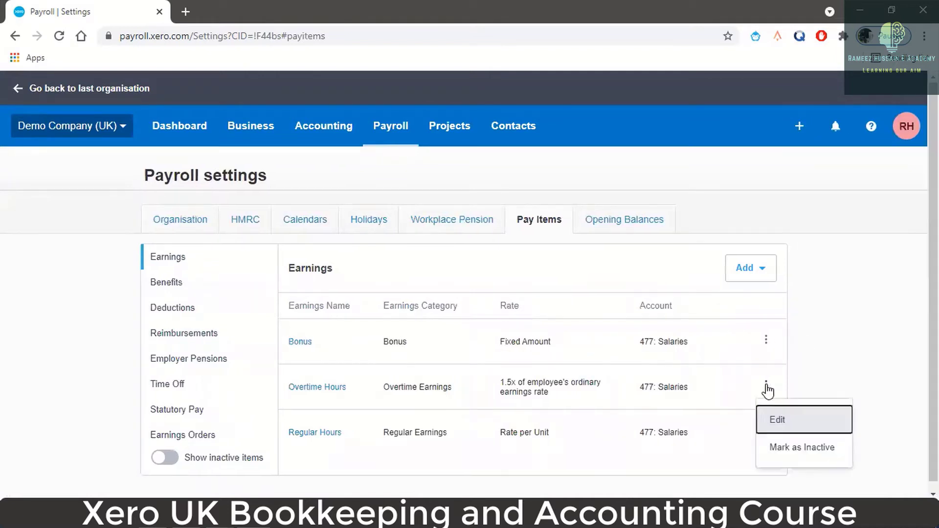
click(782, 420)
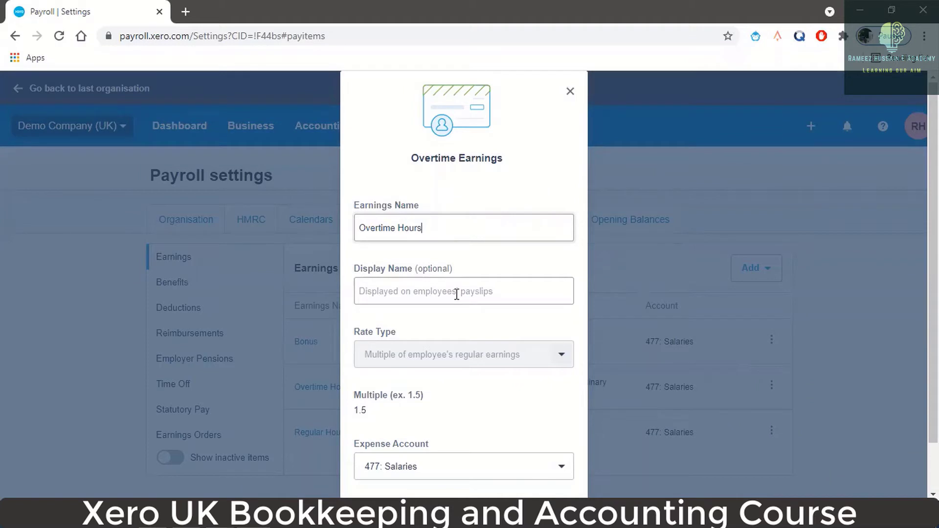
scroll(496, 383, down, 1)
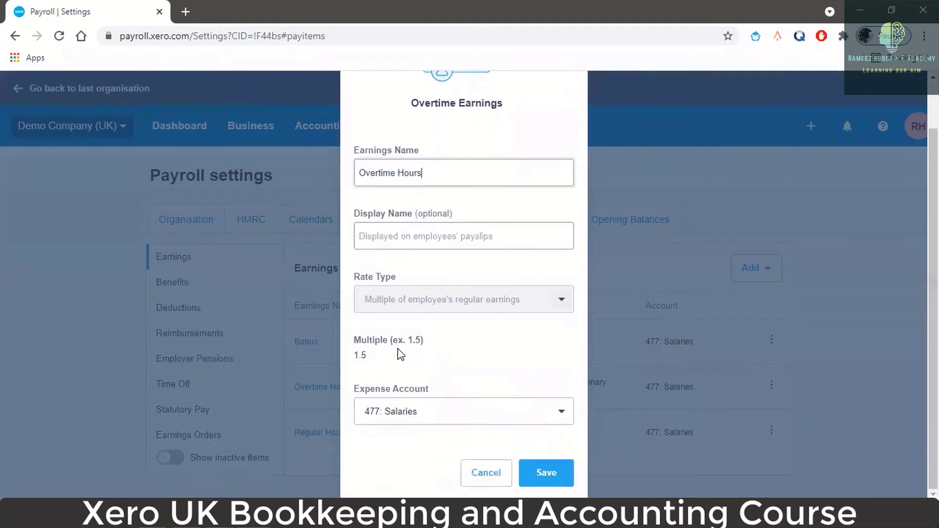
click(364, 356)
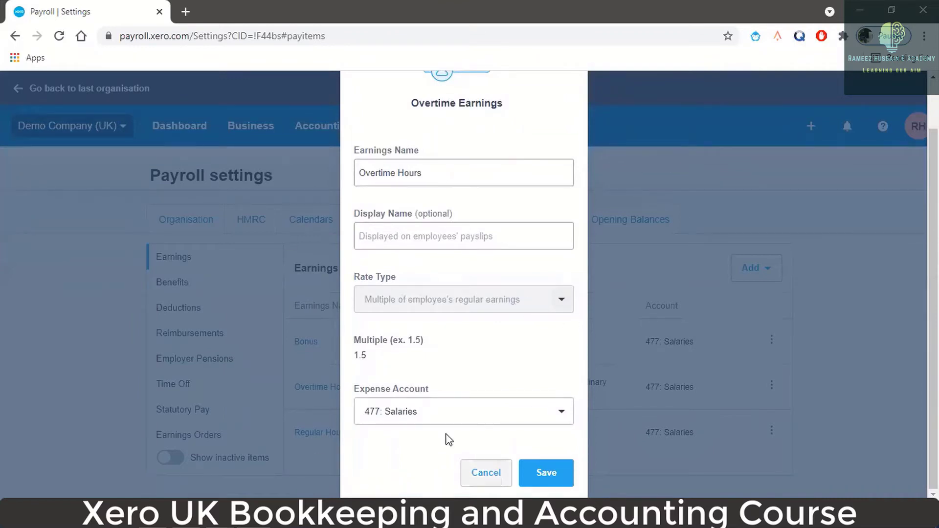
click(490, 474)
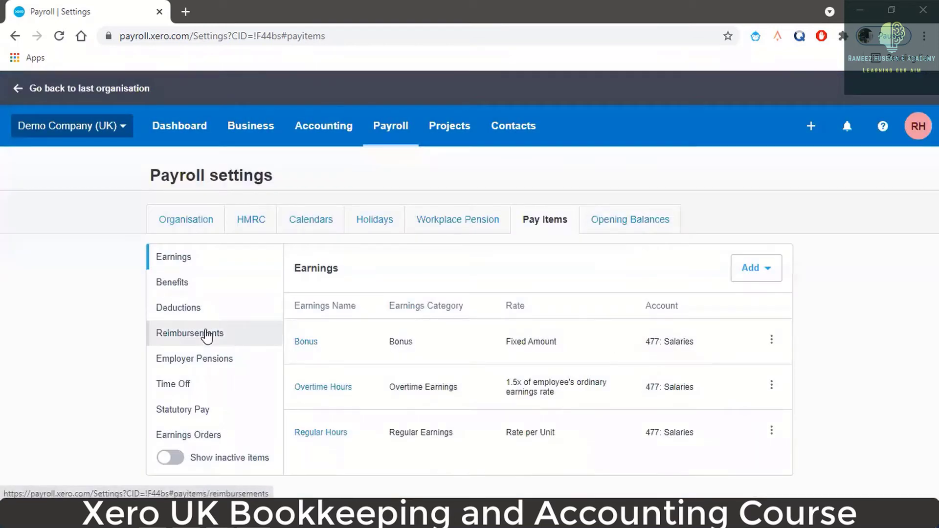
Look through the Deductions and Reimbursements pay items, examining the account assigned to each reimbursement.
click(178, 312)
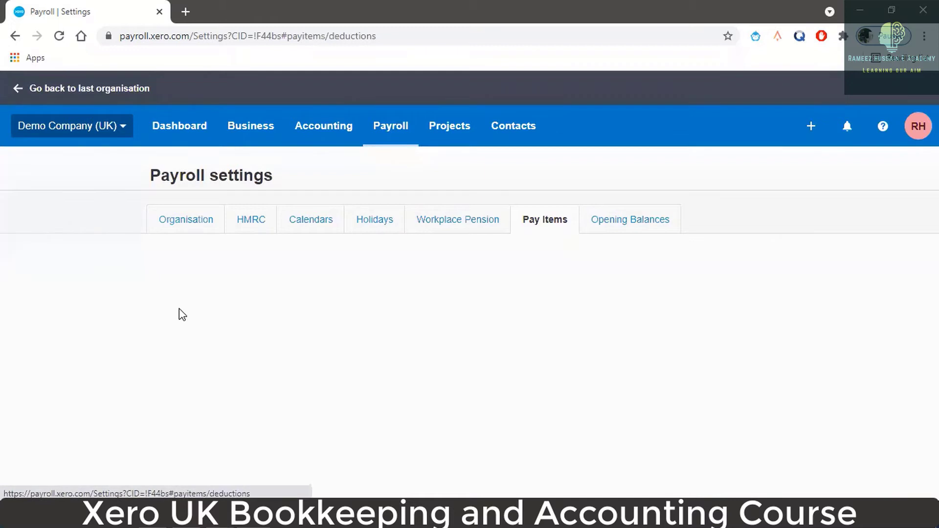
click(196, 338)
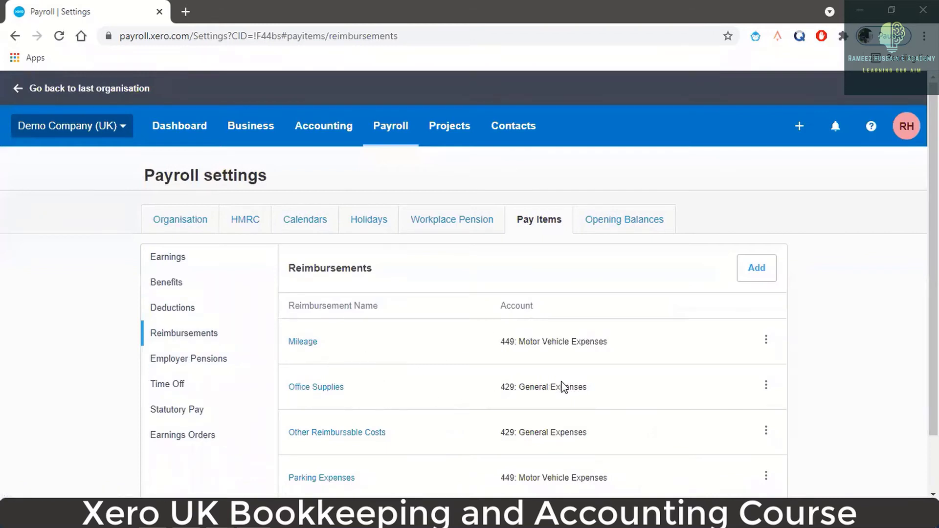
scroll(484, 381, down, 1)
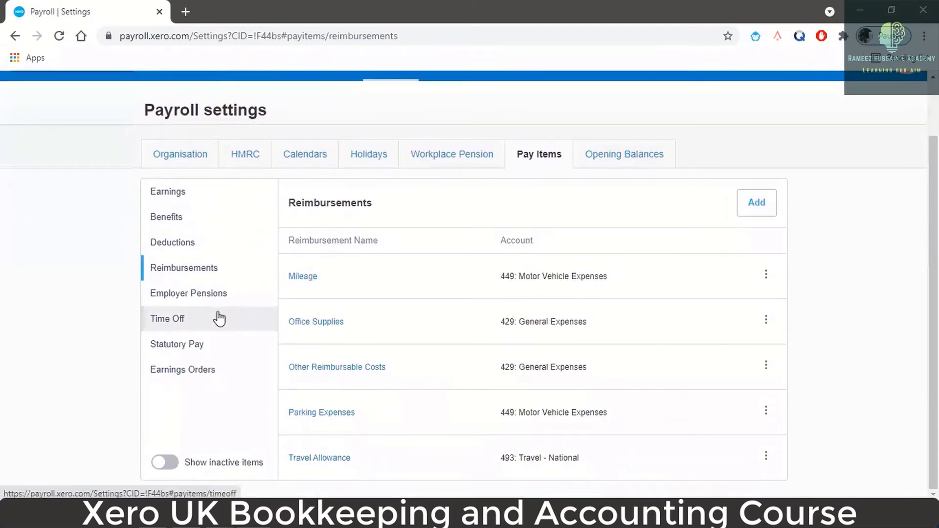
Review the Time Off pay items and the list of Statutory Pay types with their expense accounts.
click(219, 318)
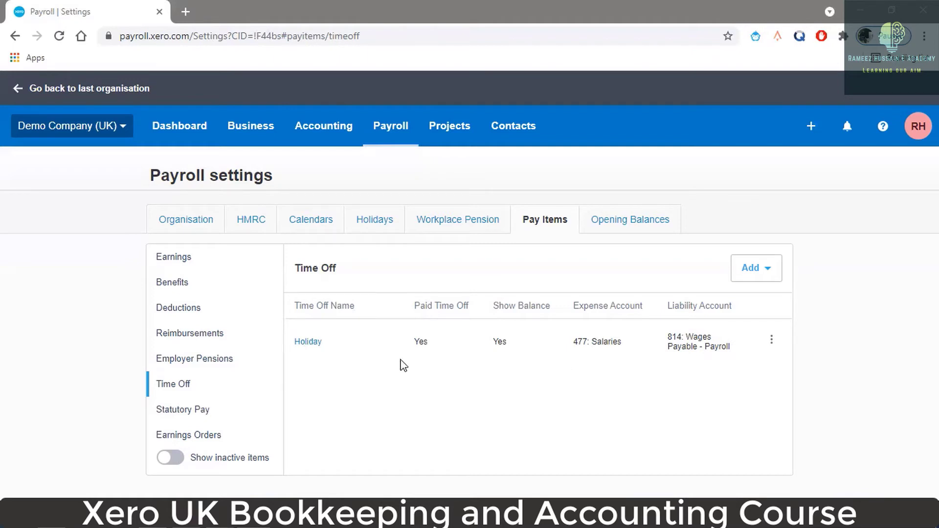
click(177, 409)
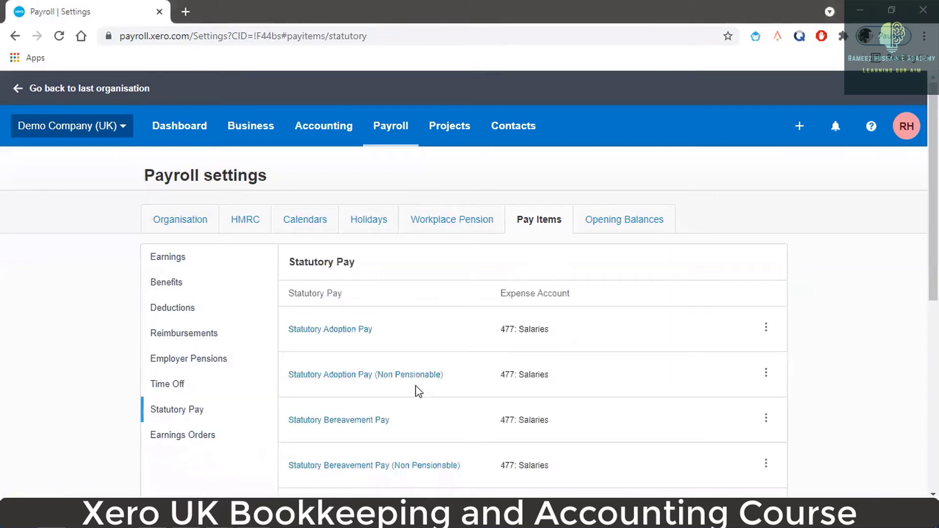
scroll(418, 387, down, 3)
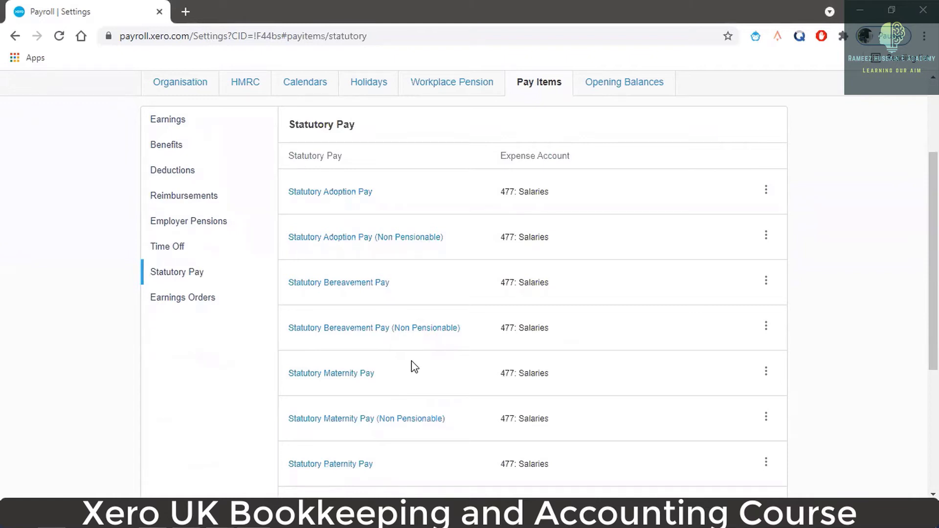
scroll(414, 367, down, 3)
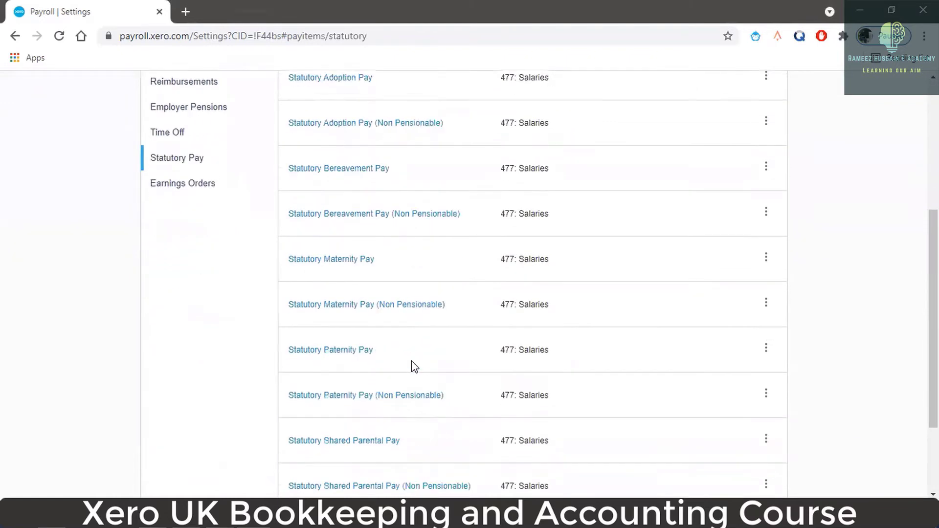
scroll(412, 366, up, 6)
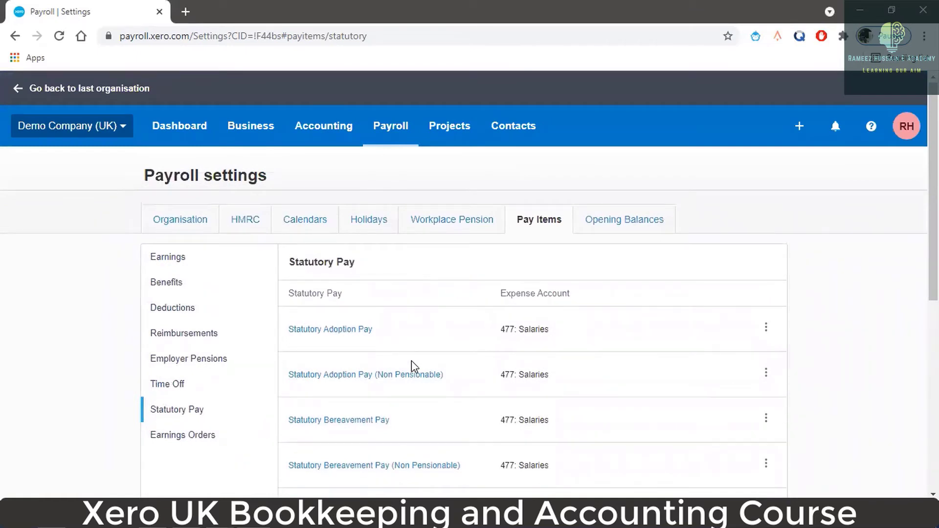
Review the Earnings Orders pay items with their order categories and liability accounts.
click(195, 436)
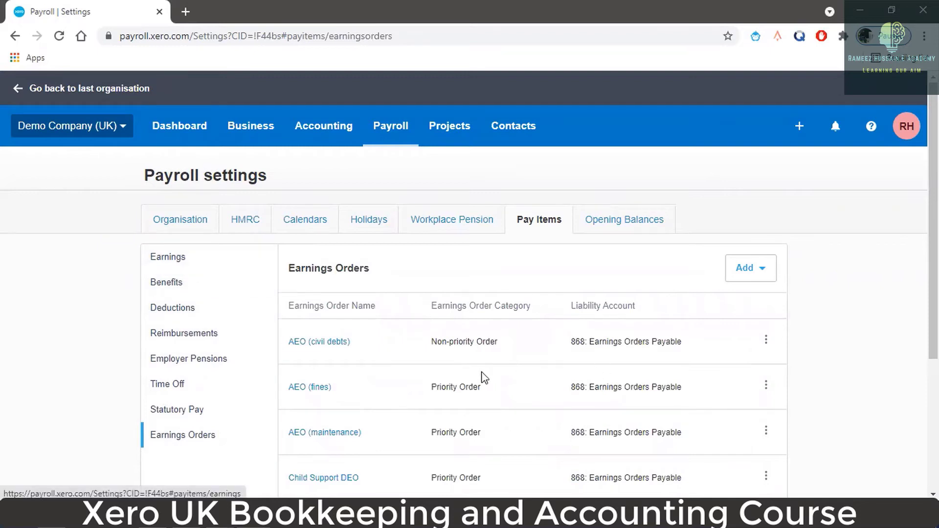
scroll(376, 344, down, 2)
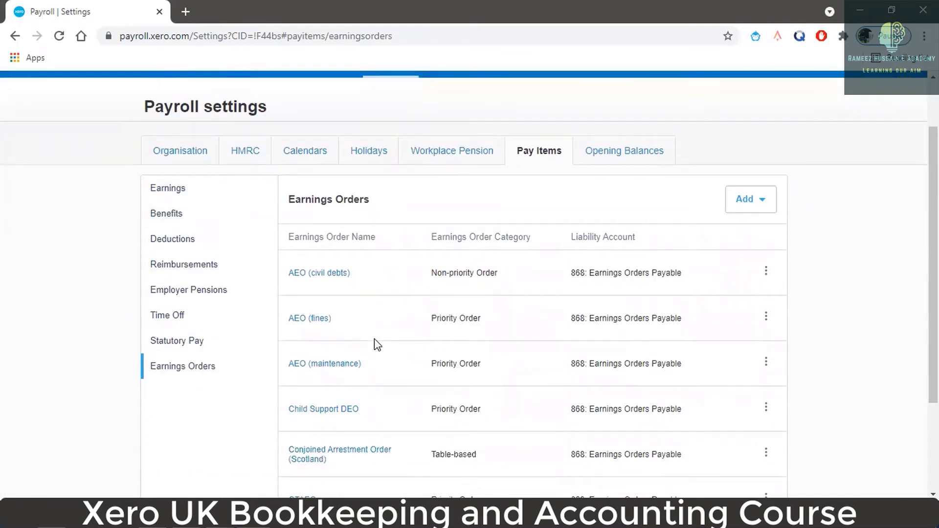
scroll(270, 289, up, 2)
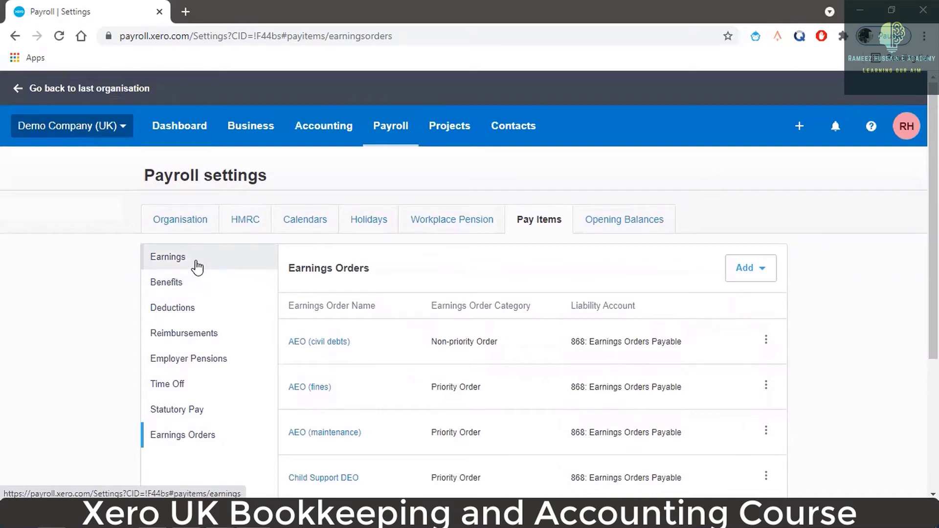
Examine the payroll opening balances for statutory pay in tax year 2021/22.
click(631, 226)
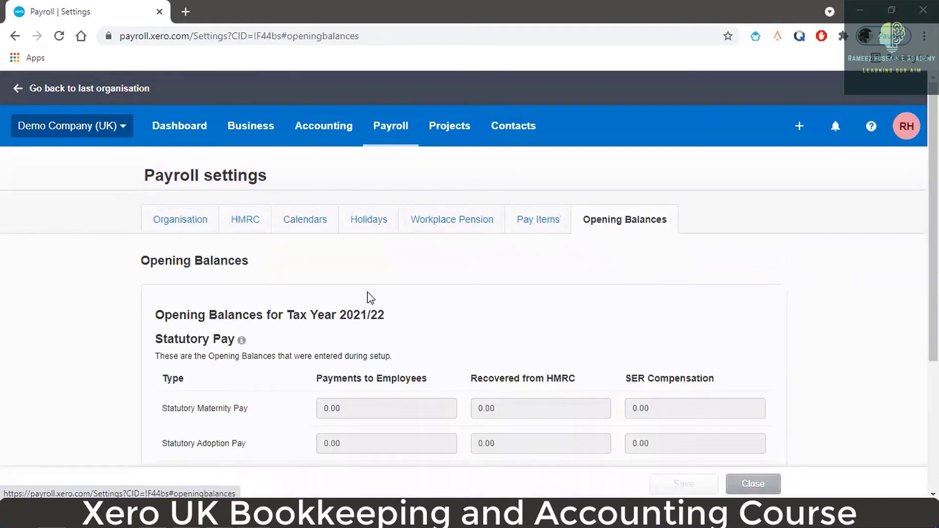
scroll(369, 292, down, 2)
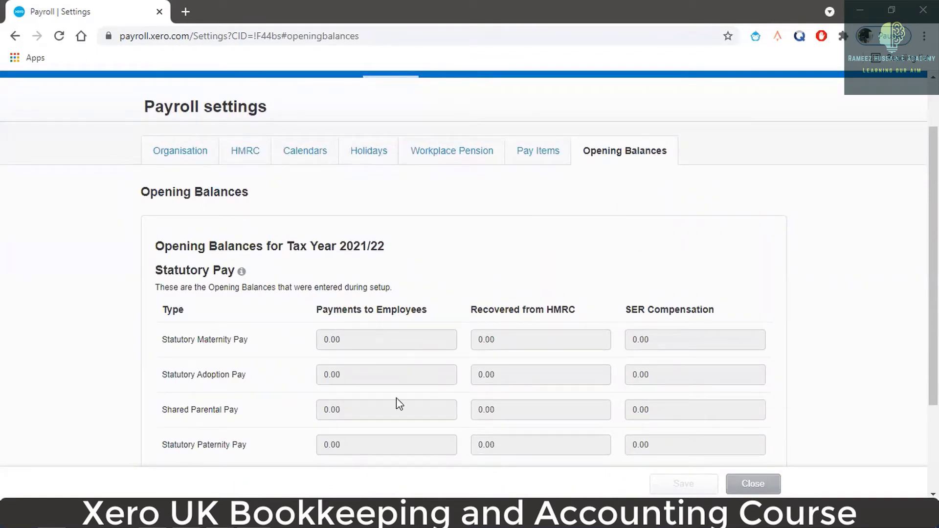
scroll(397, 295, up, 2)
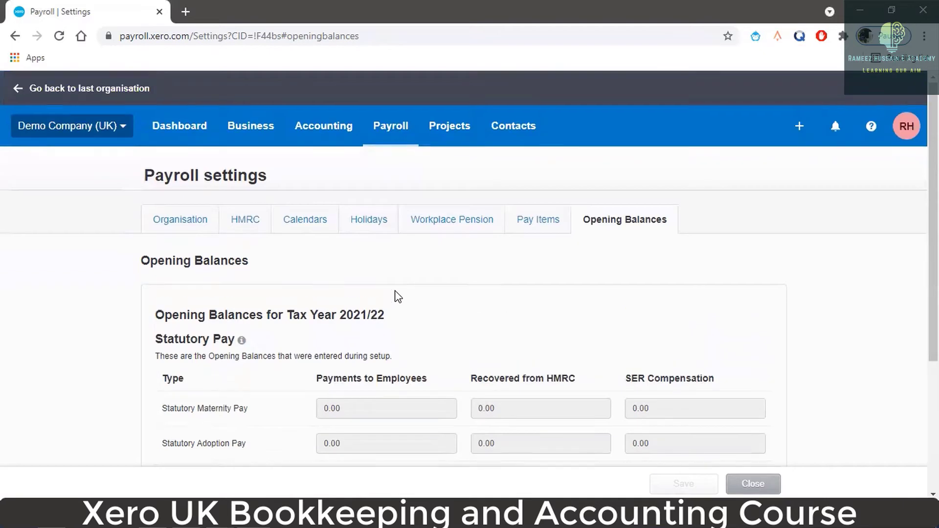
Open the Workplace Pension payroll settings.
click(433, 227)
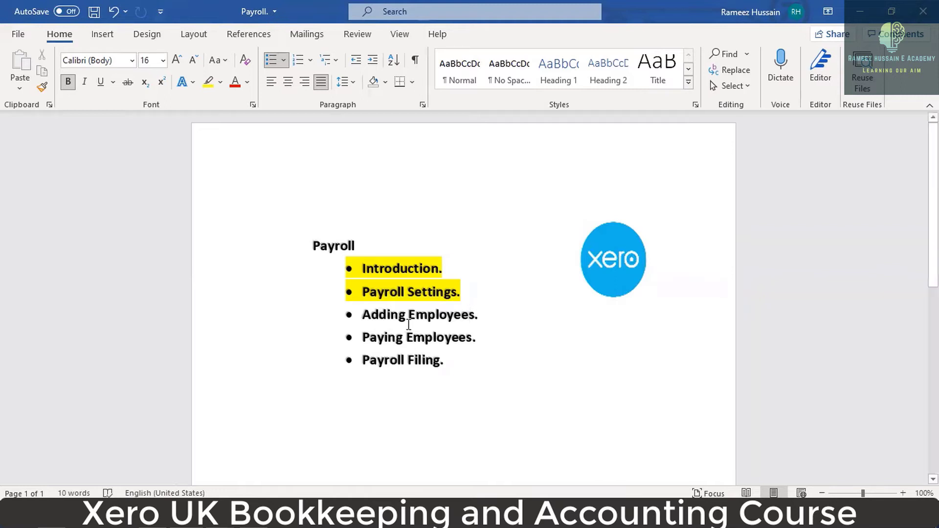
Switch from the Word outline back to Xero and review the payroll's past and current employee lists.
click(189, 516)
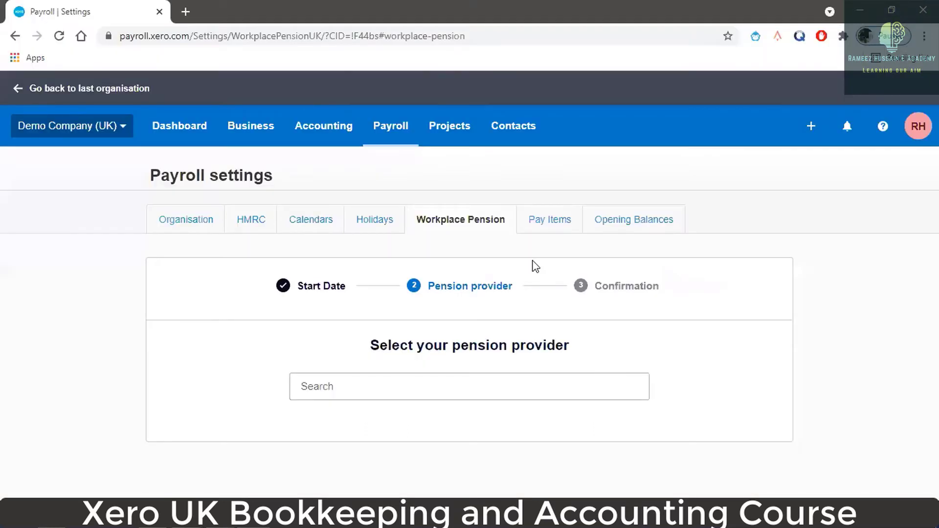
click(387, 143)
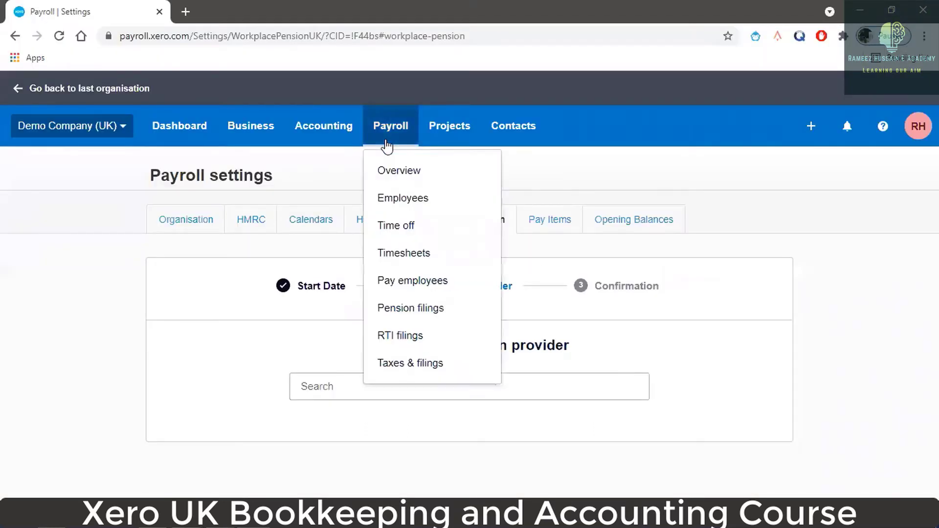
click(419, 204)
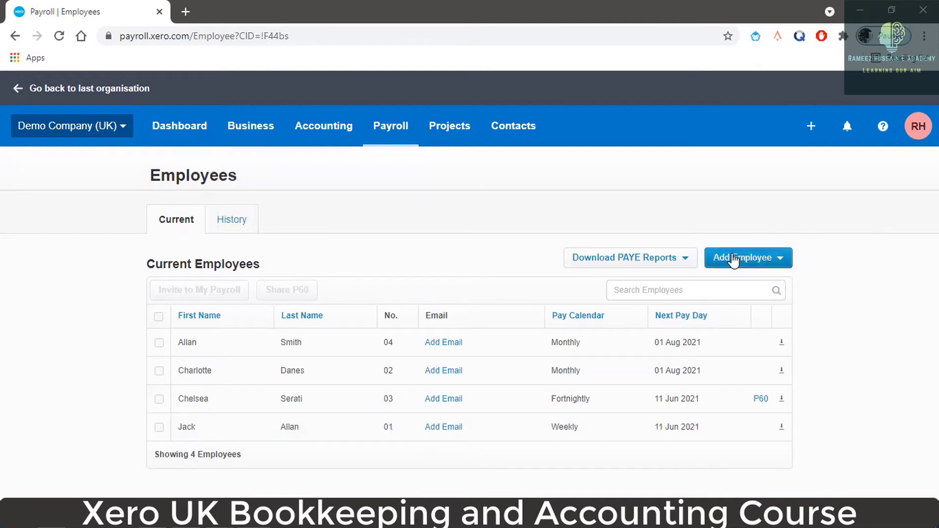
click(225, 225)
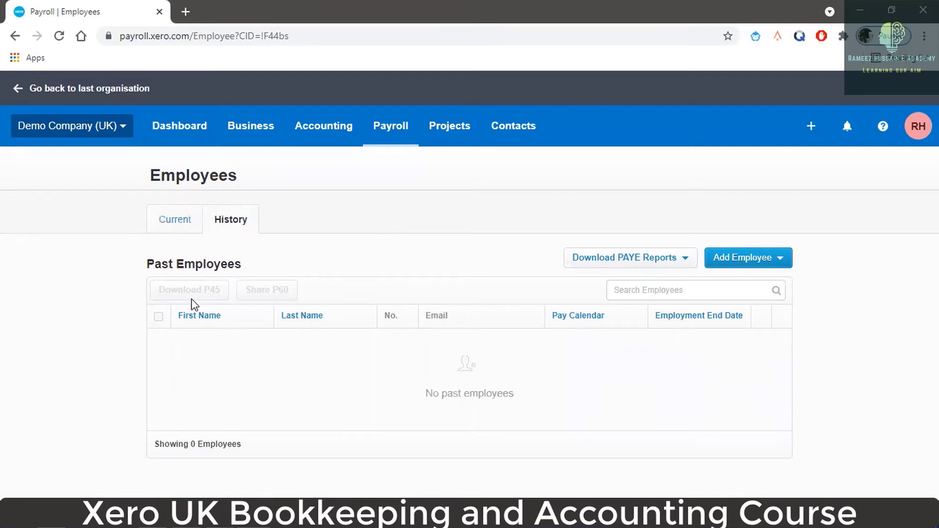
click(184, 224)
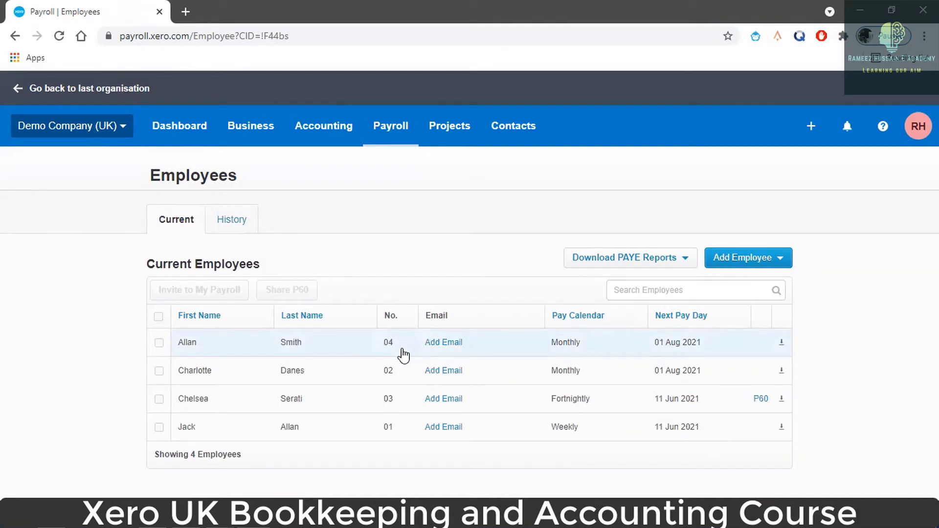
Start adding a new individual employee with the title Mr.
click(738, 259)
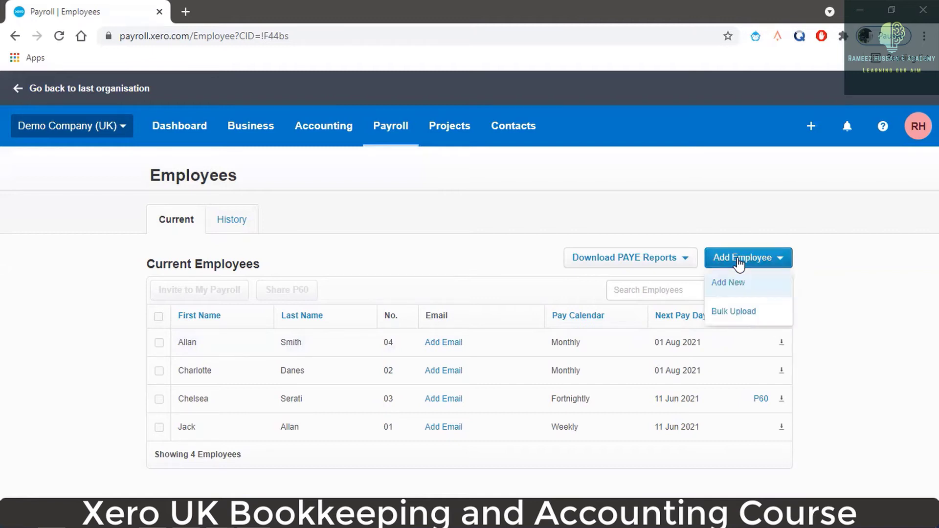
click(736, 279)
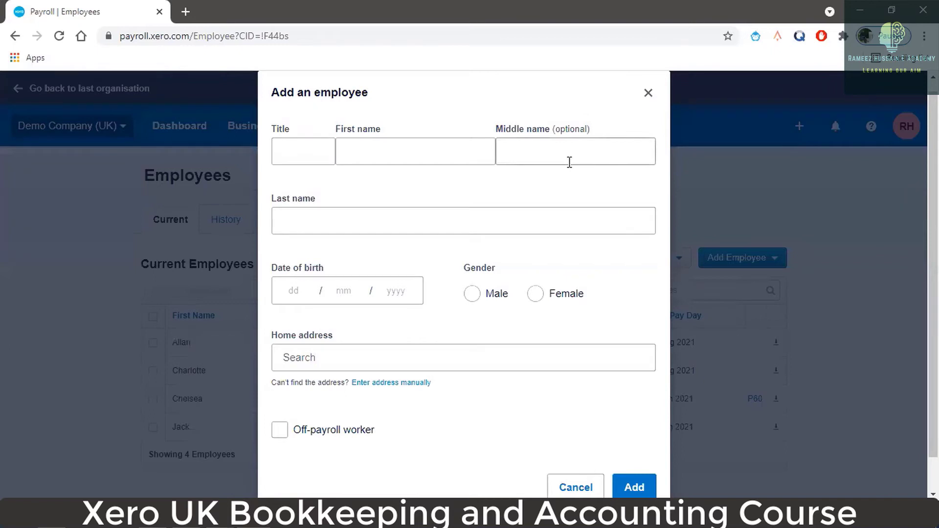
click(317, 153)
text(Mr)
Enter the new employee's first and last names, leaving the middle name empty.
click(359, 151)
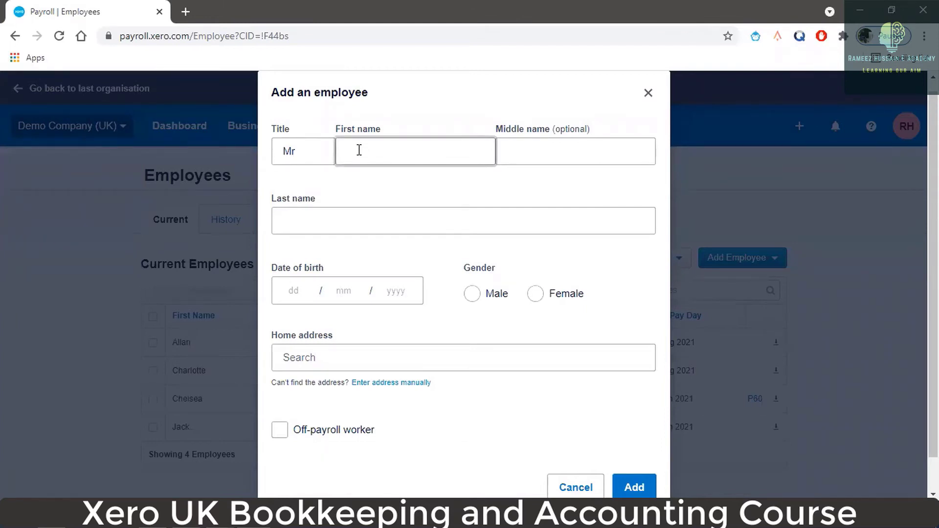
text(Hu)
text(i)
key(BackSpace)
key(BackSpace)
key(BackSpace)
text(Julia)
key(Tab)
text(A)
key(BackSpace)
key(Tab)
text(Adams)
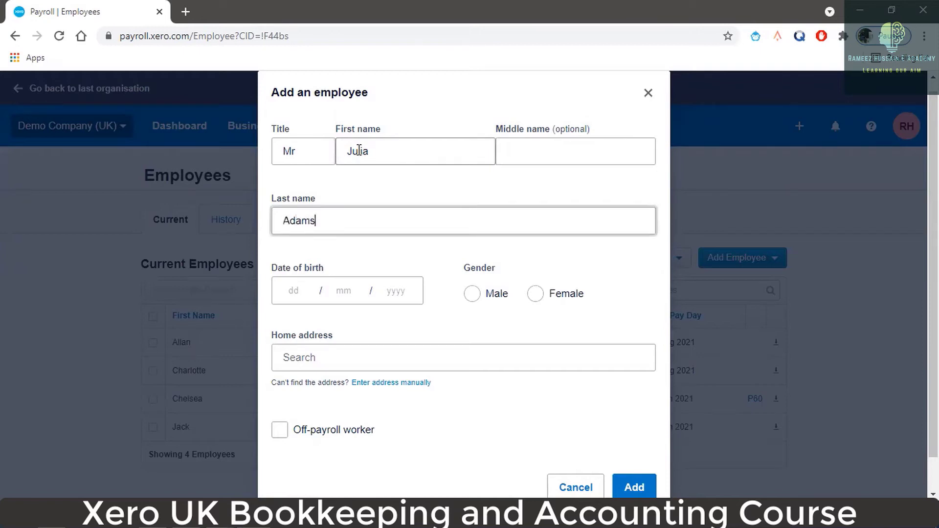
Enter the new employee's date of birth and set the gender to Female.
click(289, 291)
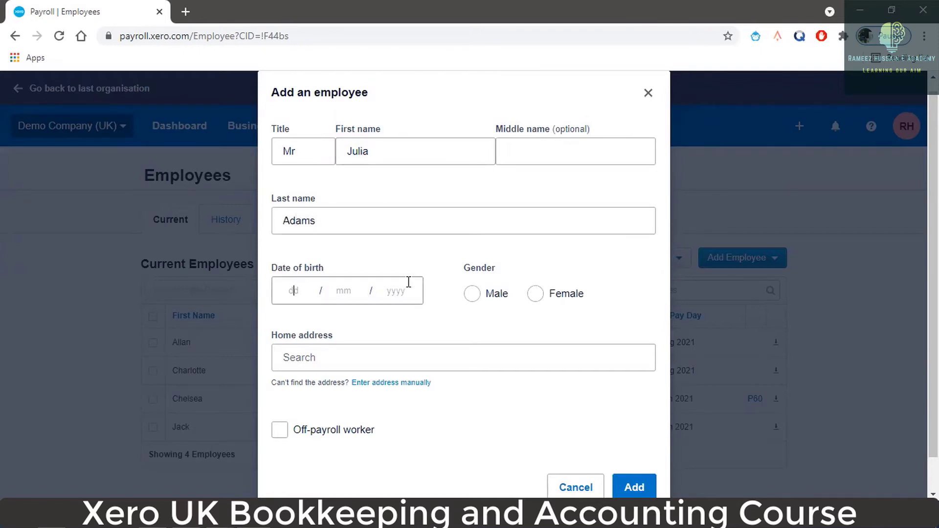
text(01)
text(08)
text(19)
text(89)
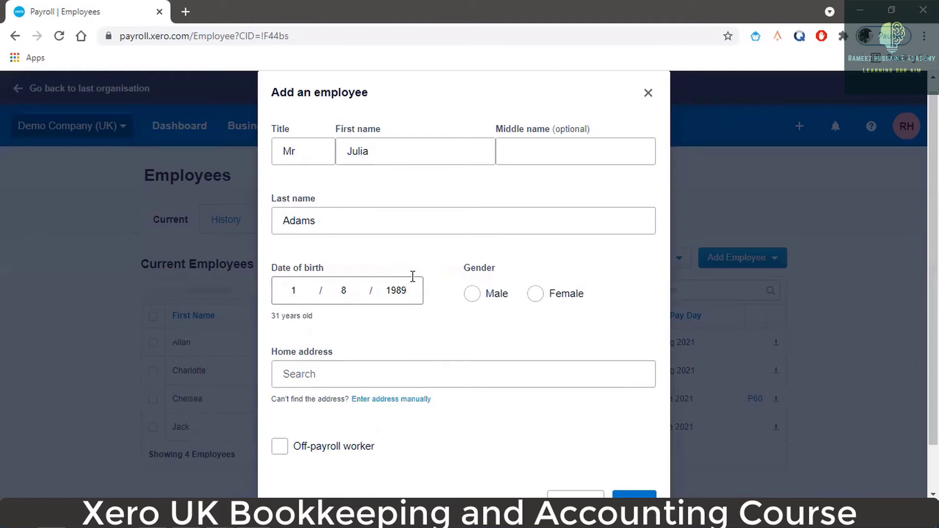
click(540, 294)
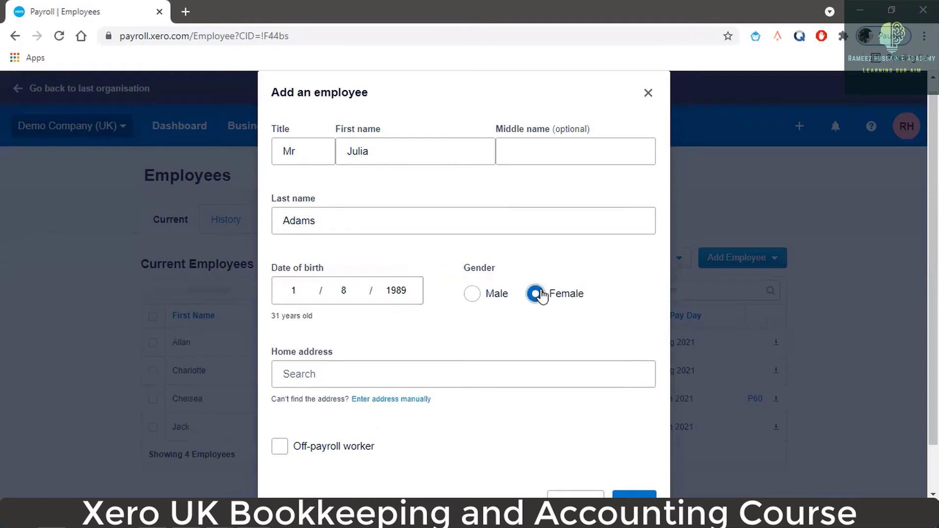
Choose the employee's home address from the address search suggestions and add the employee to payroll.
click(399, 372)
text(123)
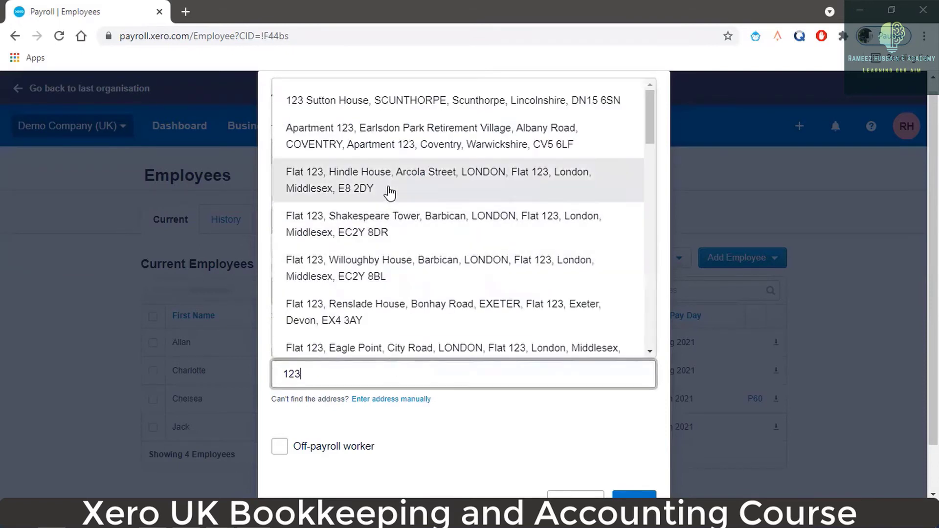
click(390, 192)
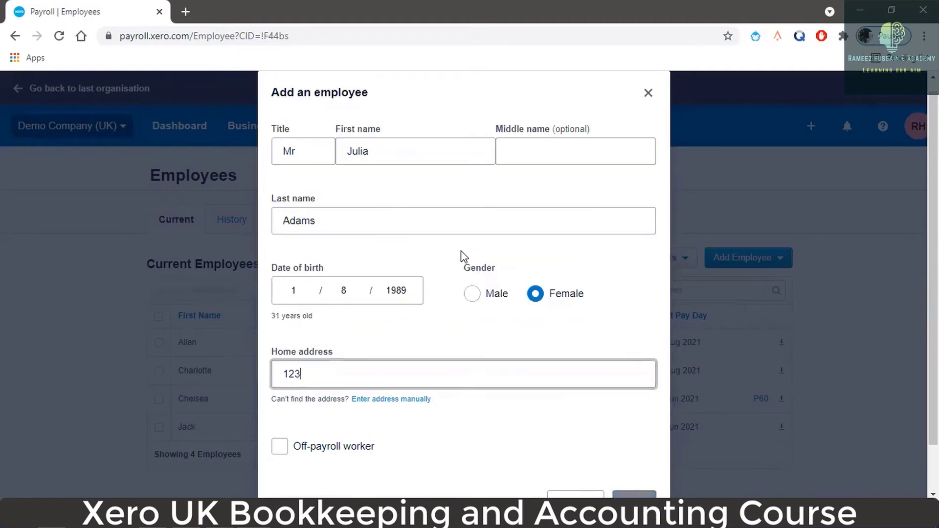
scroll(545, 352, down, 2)
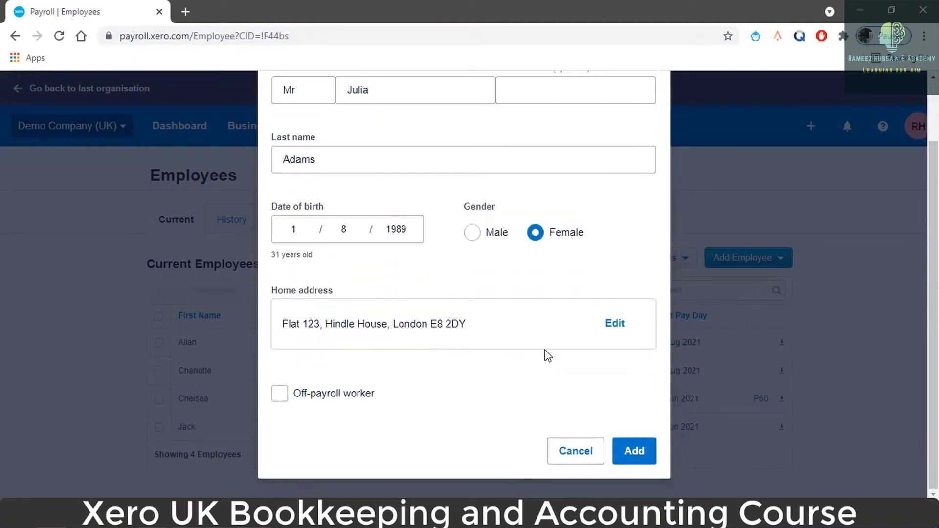
click(633, 448)
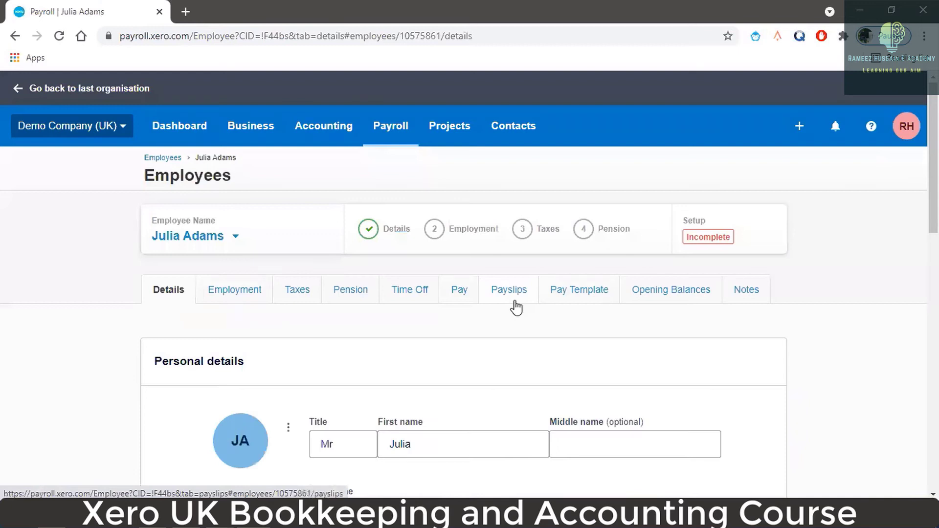
Review the new employee's personal details, including the email address required for the My Payroll invitation.
scroll(509, 308, down, 3)
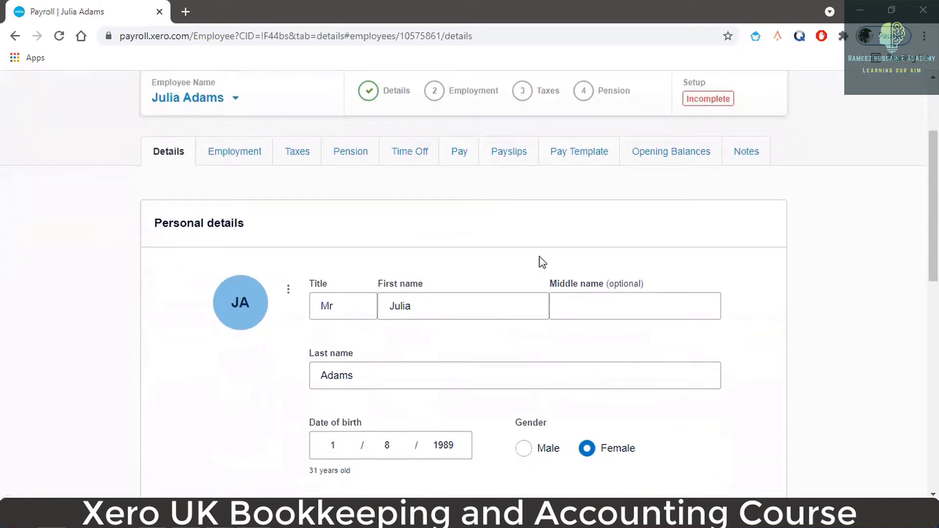
scroll(540, 262, down, 1)
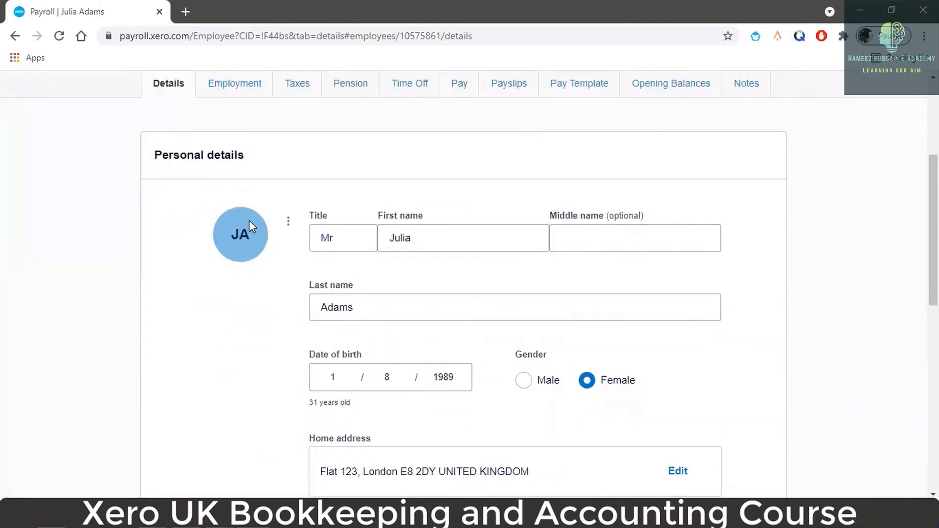
scroll(505, 267, down, 3)
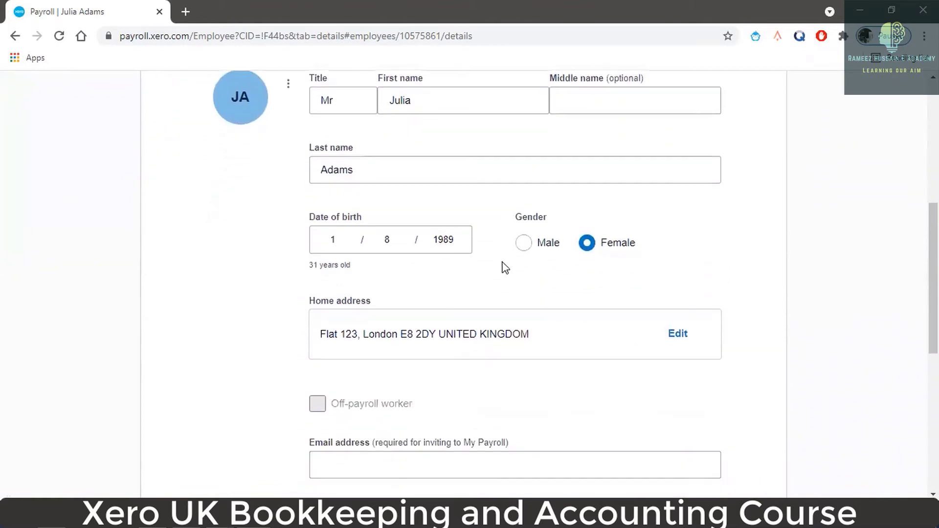
scroll(505, 268, down, 4)
click(410, 265)
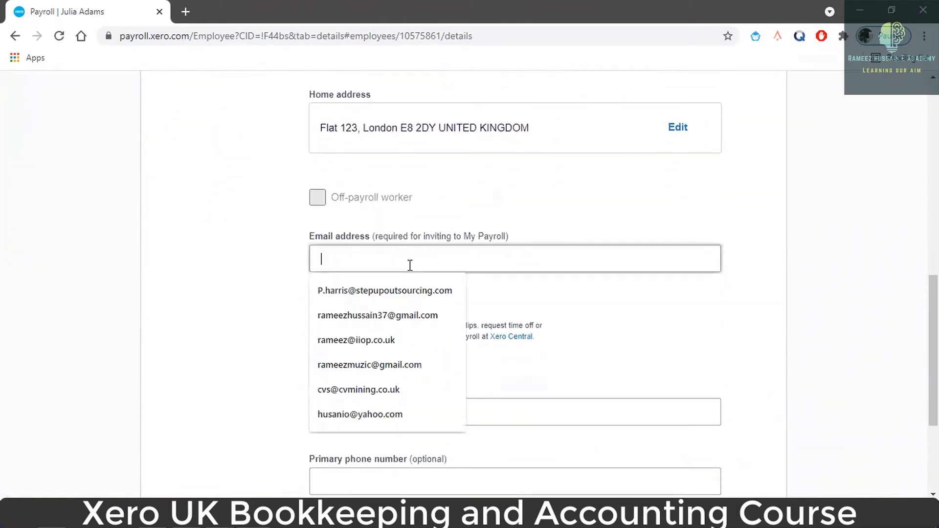
click(889, 204)
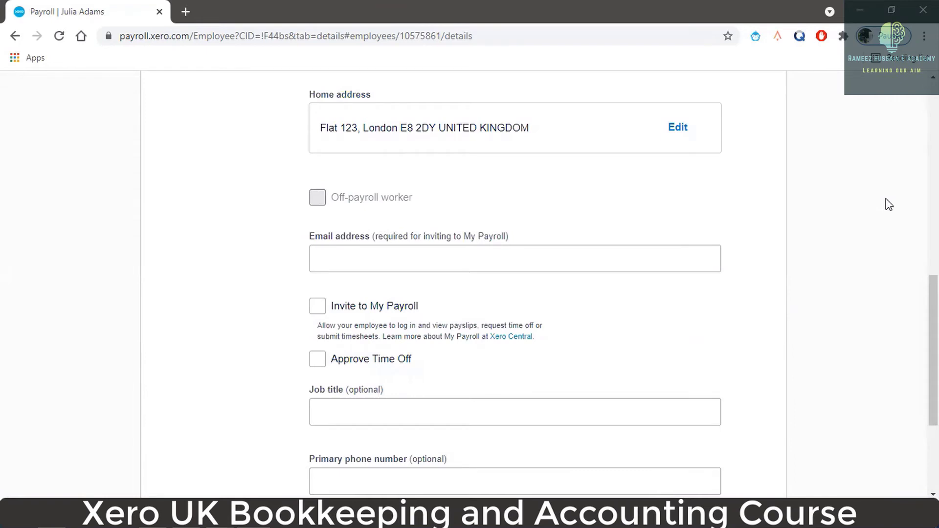
scroll(411, 195, up, 4)
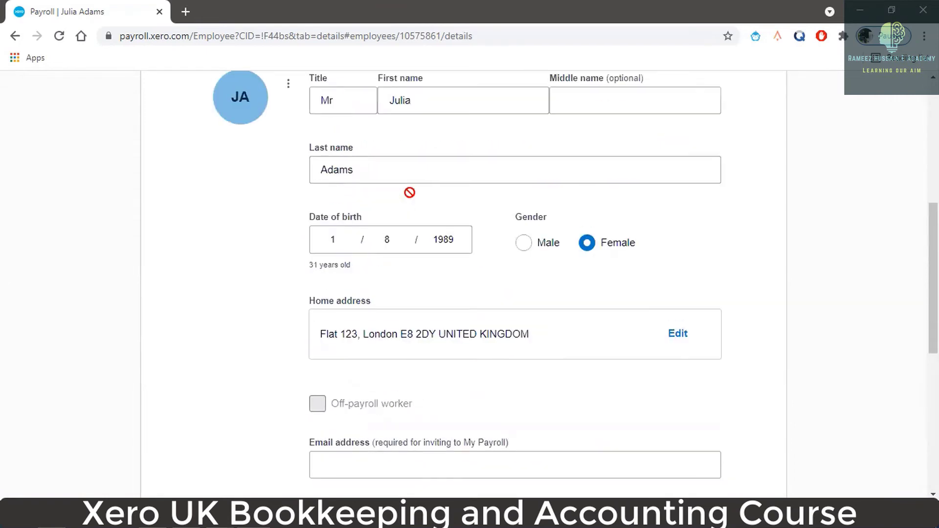
scroll(414, 199, down, 4)
click(389, 249)
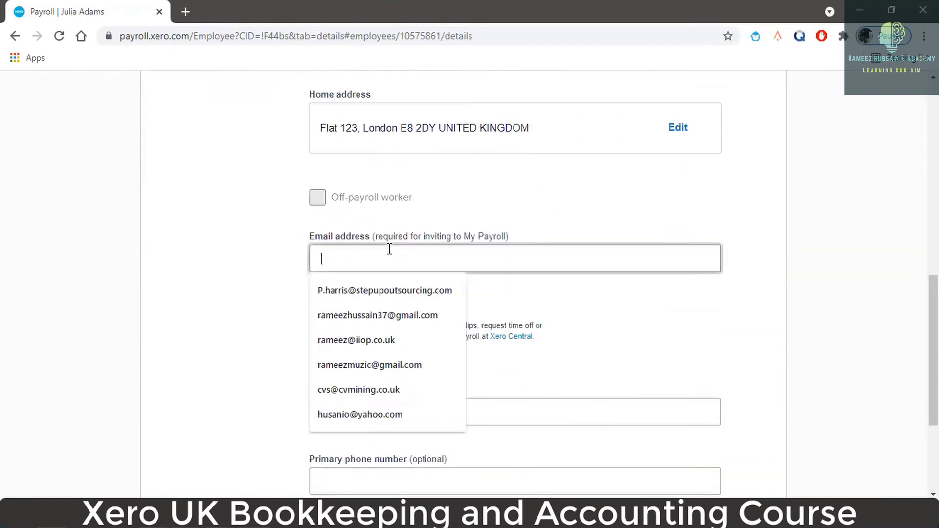
click(788, 254)
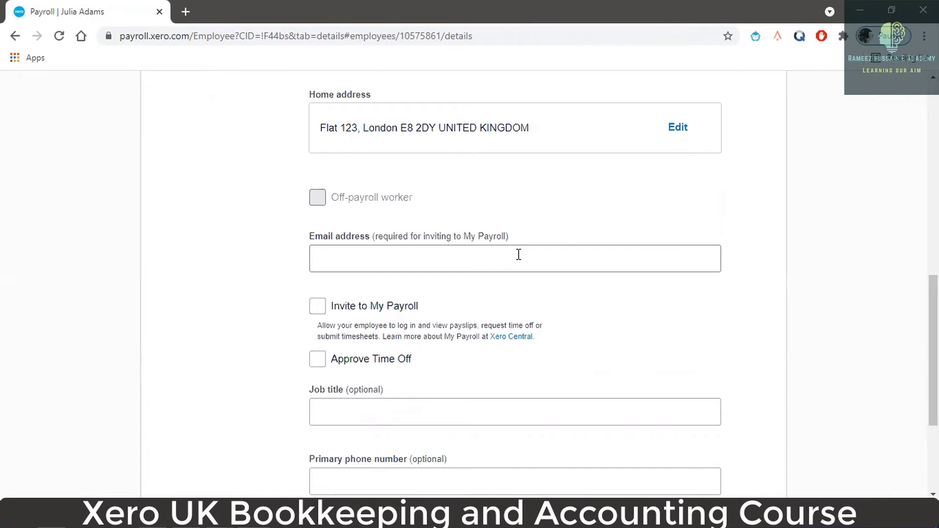
Set the employee's job title to Accountant, leave the phone number blank, and save the personal details.
scroll(518, 255, down, 3)
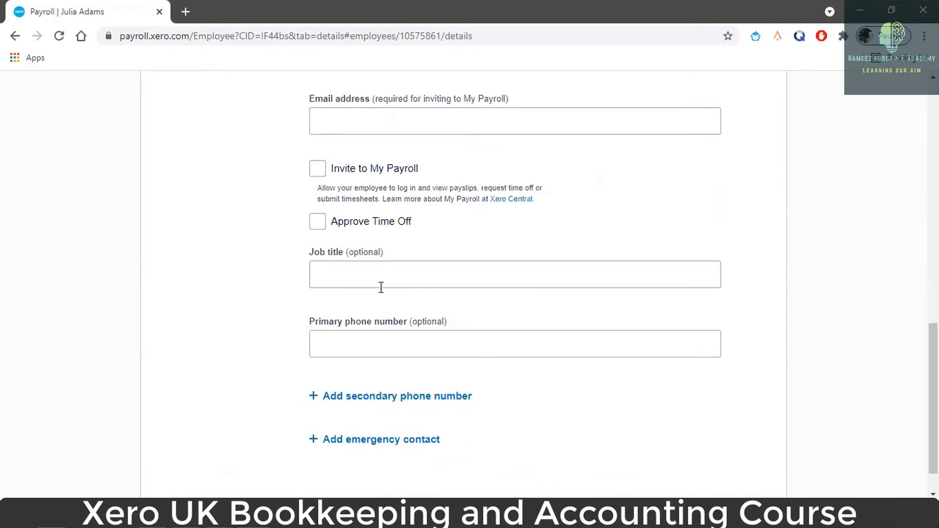
click(386, 283)
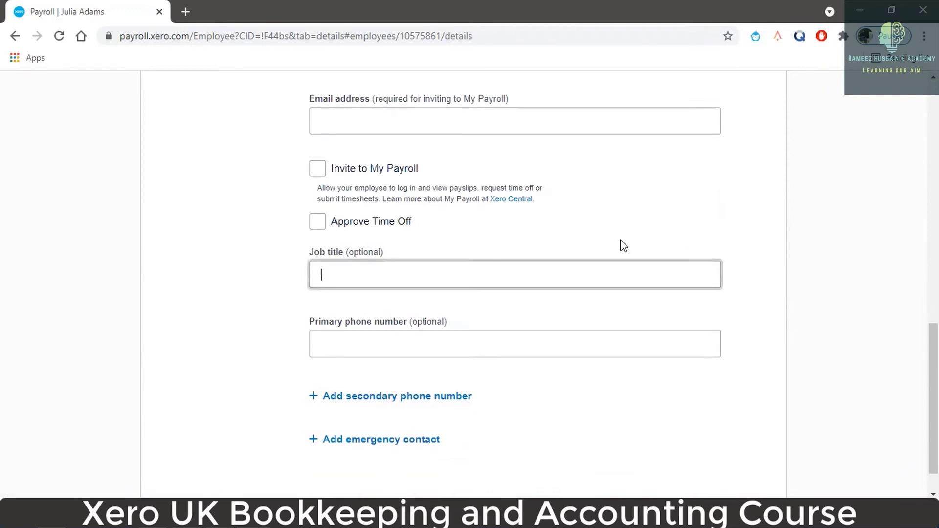
text(Accountant)
click(444, 339)
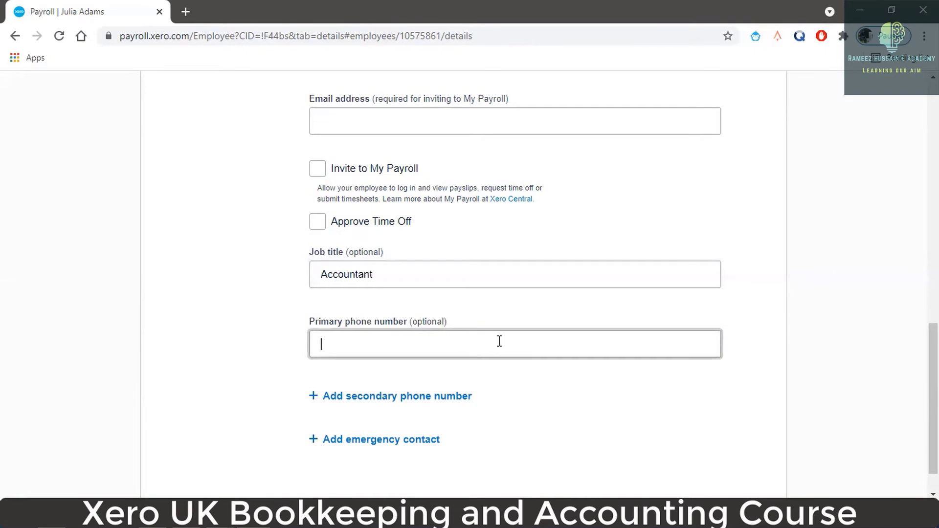
scroll(395, 370, down, 1)
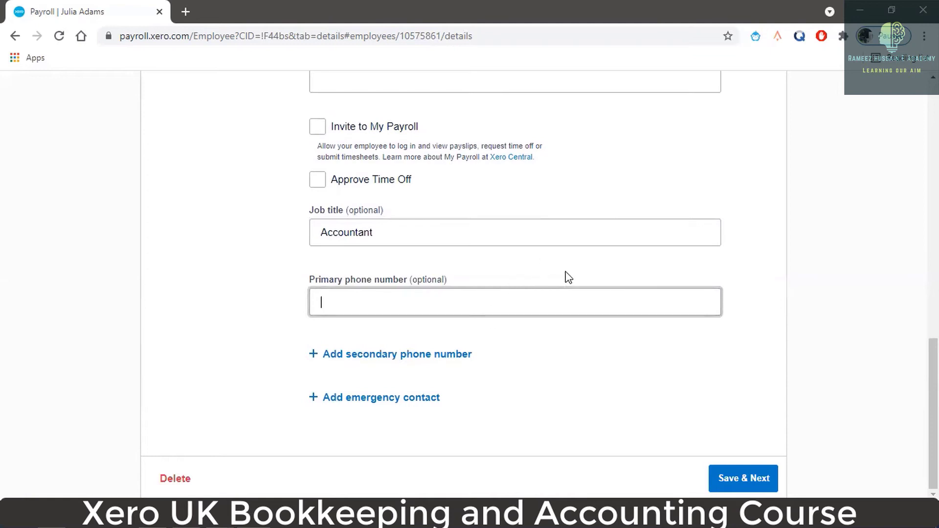
scroll(566, 275, up, 3)
scroll(566, 271, down, 3)
click(754, 480)
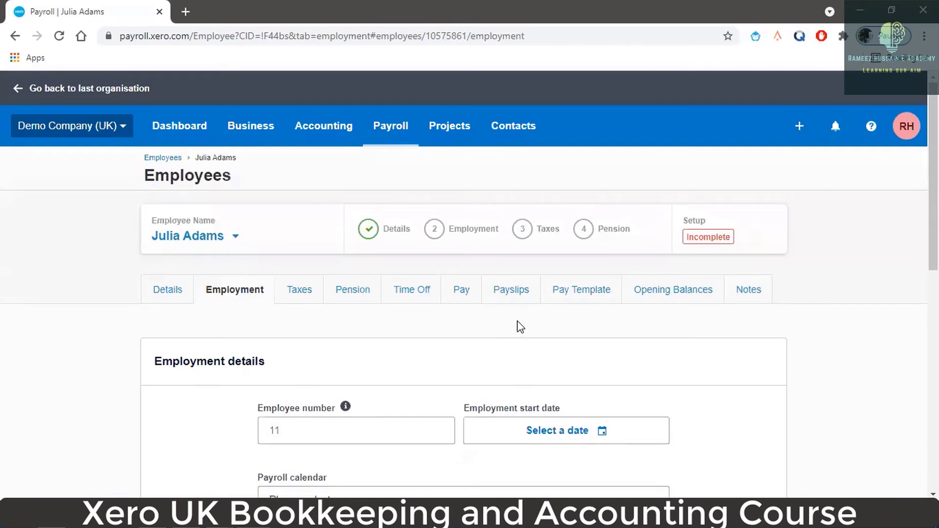
Enter the employee number and set the employment start date to 01 Jul 2021.
scroll(520, 327, down, 1)
click(359, 366)
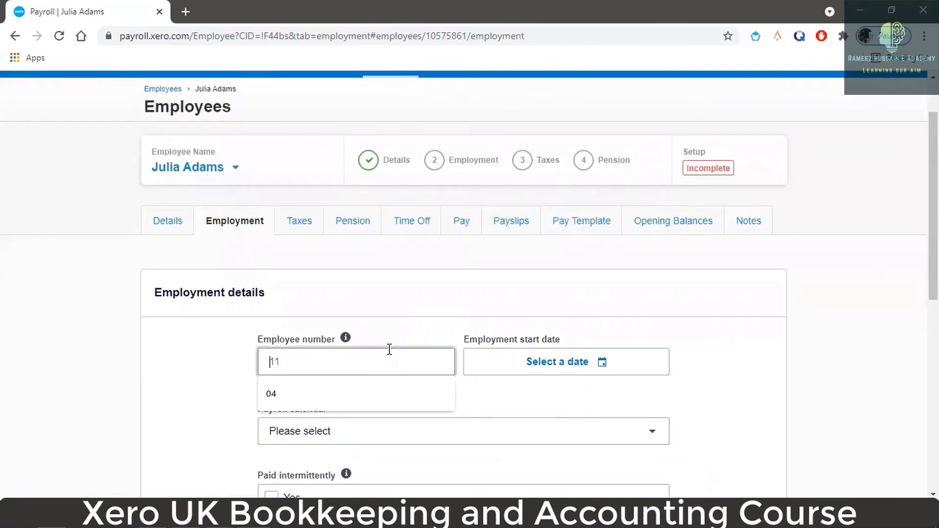
text(05)
click(605, 366)
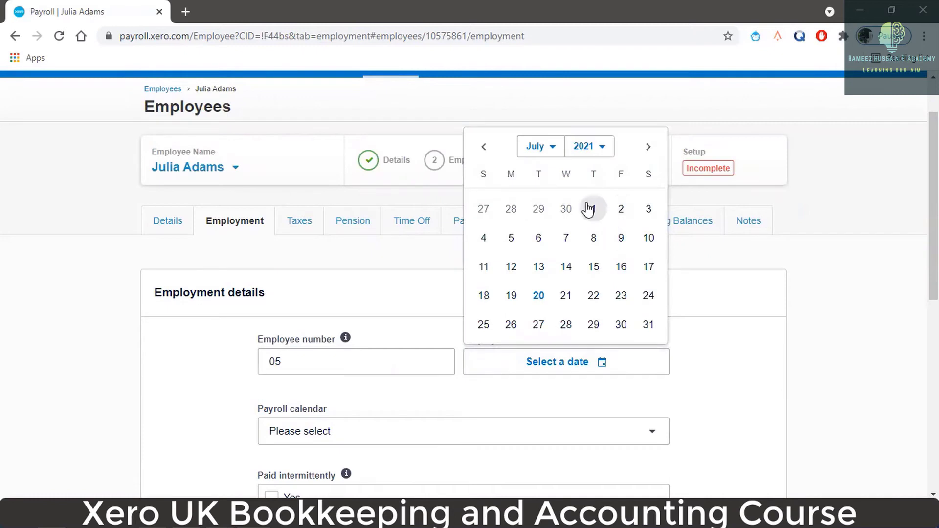
click(591, 208)
Assign the employee to the Monthly payroll calendar.
scroll(659, 299, down, 3)
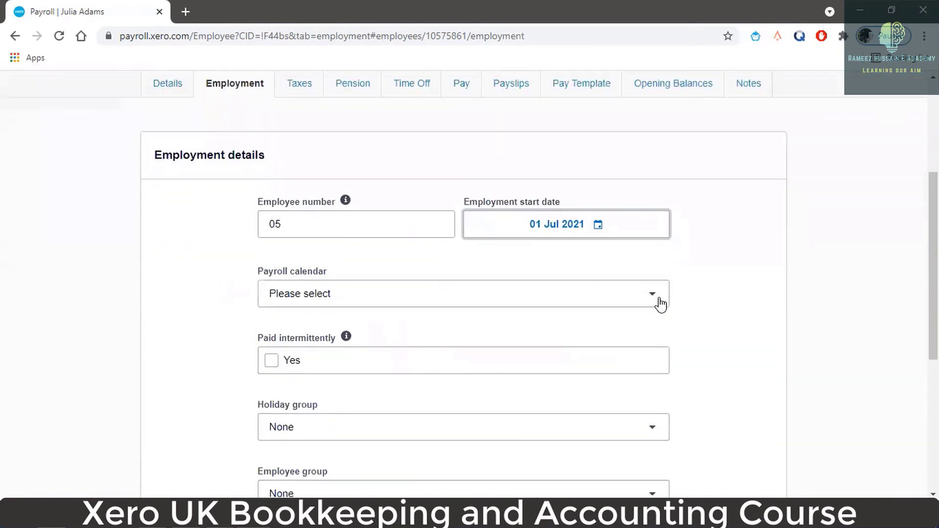
click(568, 306)
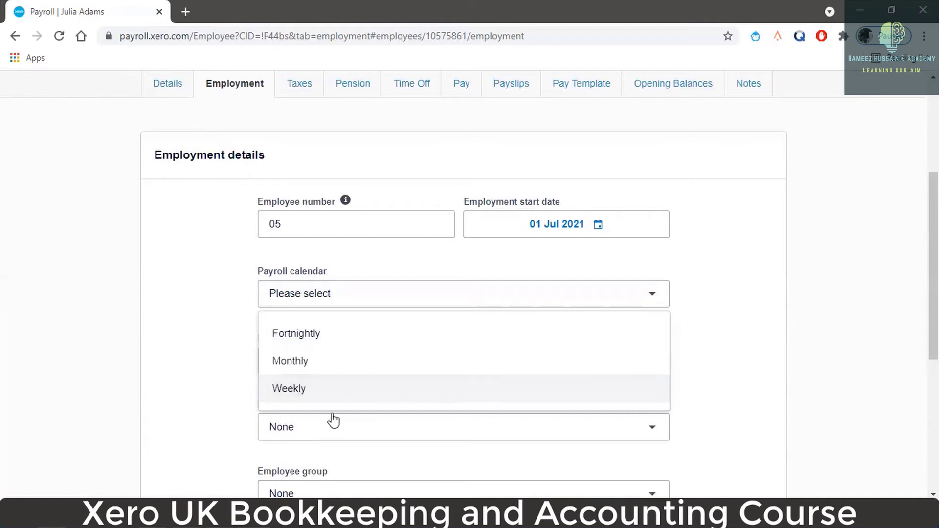
click(329, 369)
scroll(568, 300, down, 1)
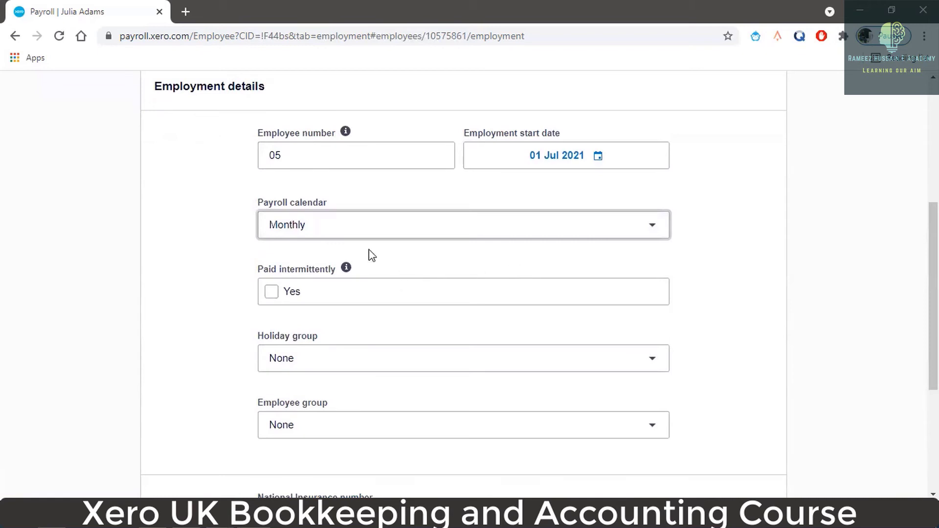
Assign the employee to the England & Wales holiday group and leave the employee group set to None.
mouse_move(352, 275)
scroll(520, 291, down, 2)
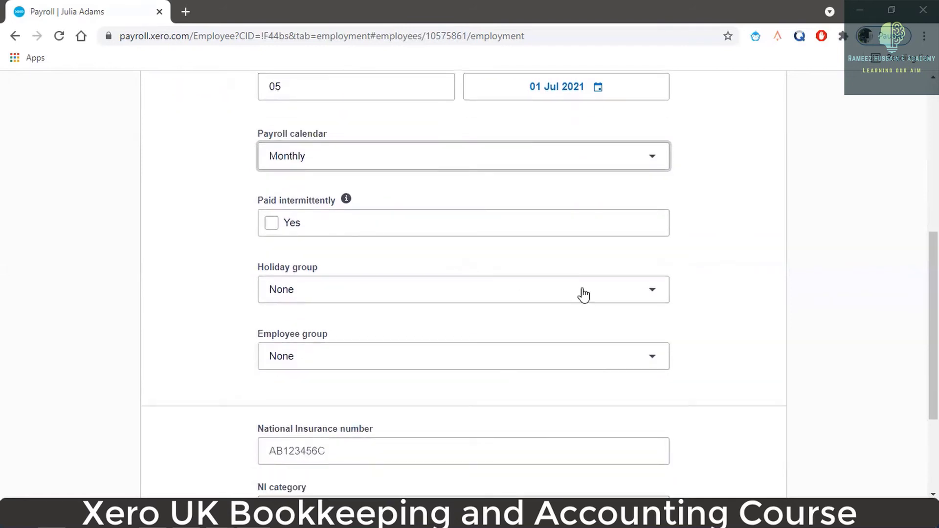
click(653, 306)
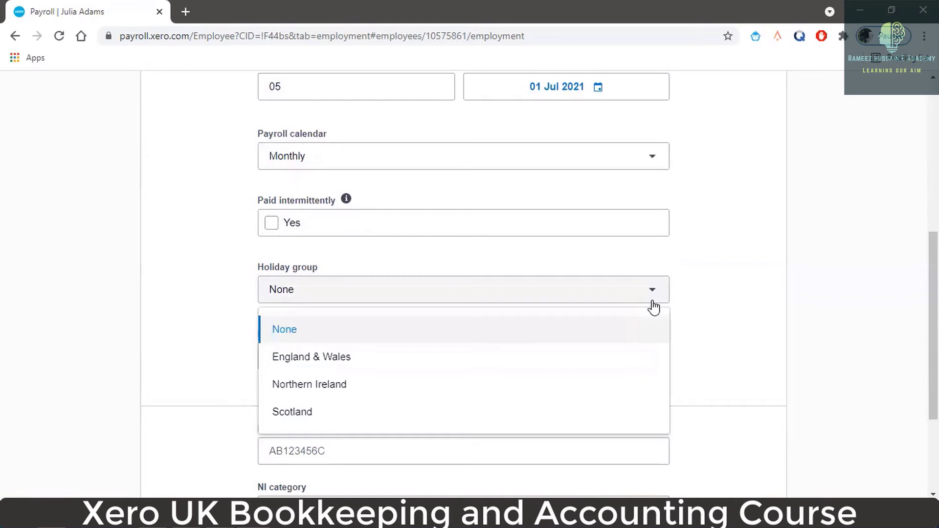
click(329, 361)
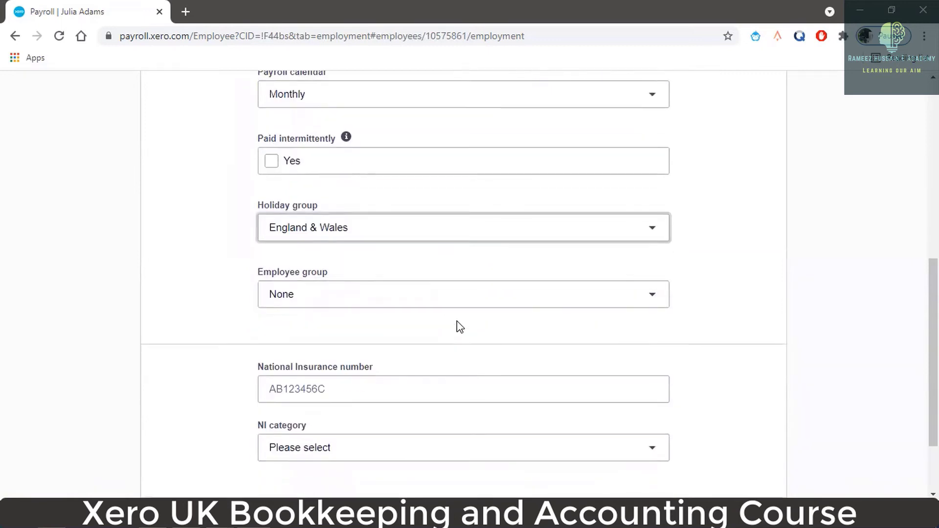
scroll(455, 325, down, 2)
click(636, 294)
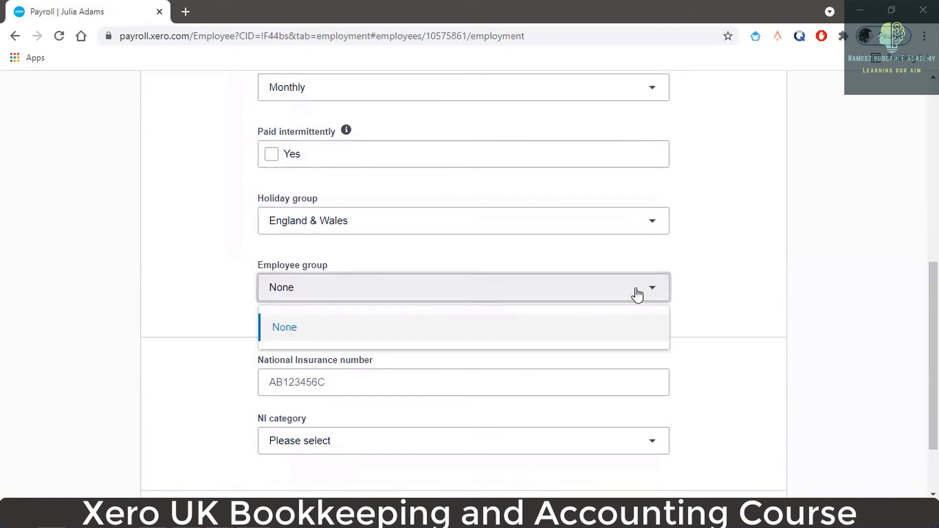
click(634, 293)
Set the employee's National Insurance category to A, leaving the National Insurance number blank.
scroll(685, 255, down, 2)
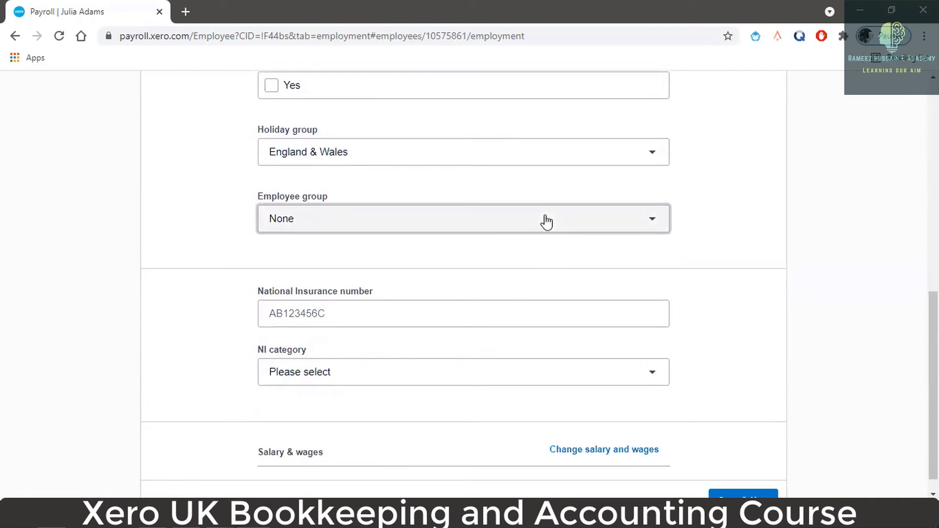
scroll(718, 289, down, 1)
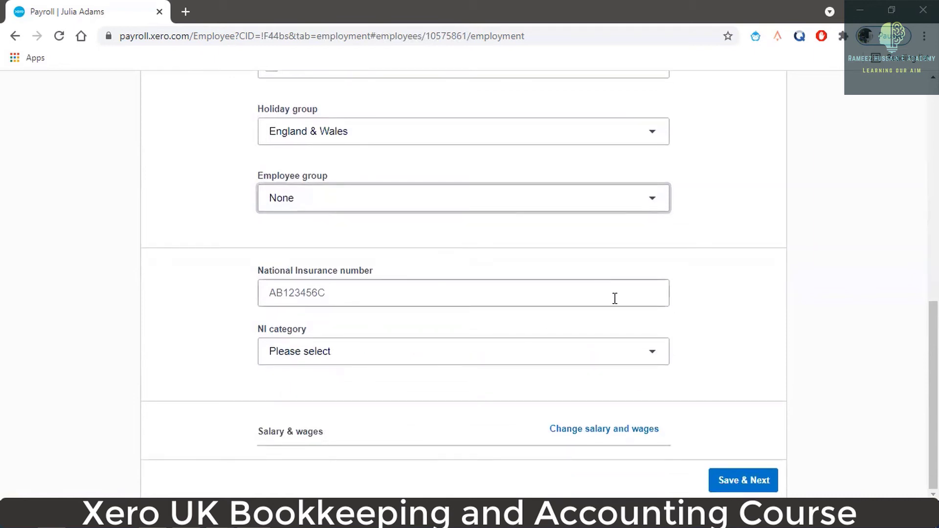
click(651, 363)
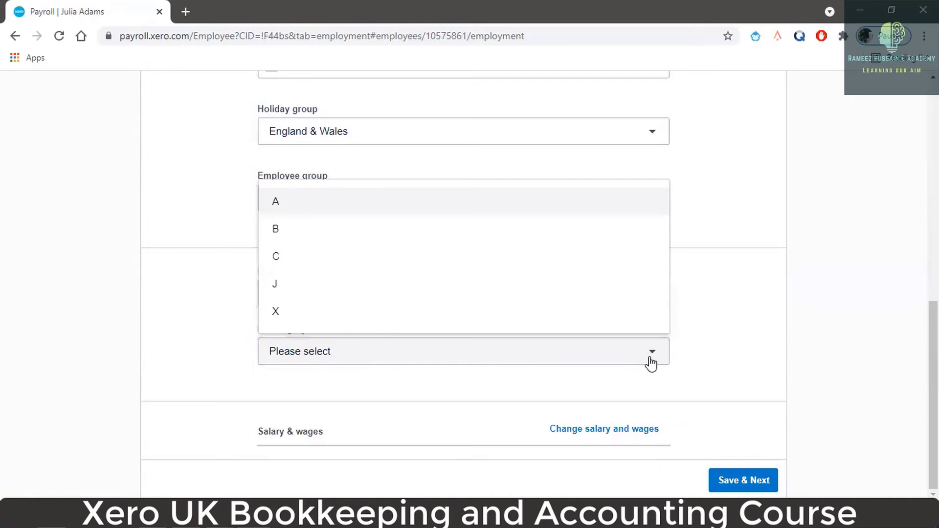
click(350, 214)
scroll(765, 323, down, 1)
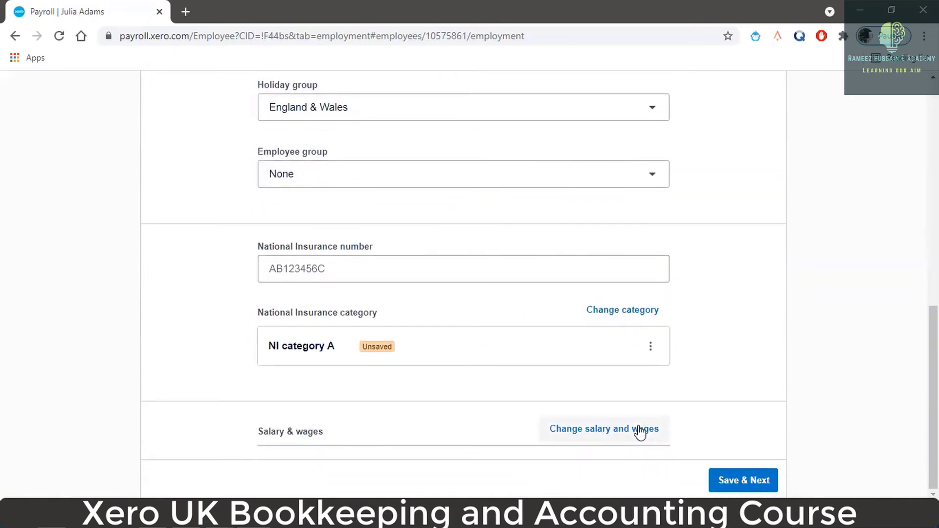
Add a Regular Hours annual salary of 60000 at 40 hours per week, effective 01 Jul 2021, and save the employment details.
click(640, 430)
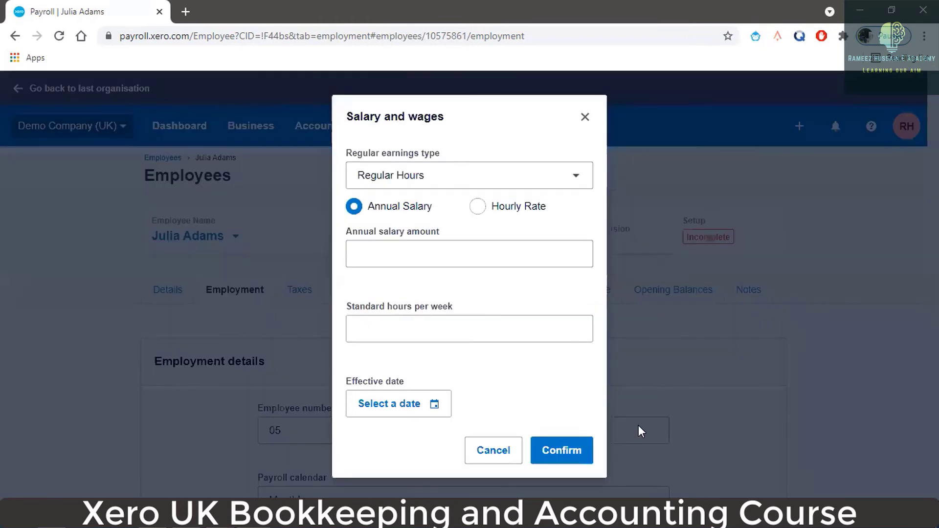
click(586, 117)
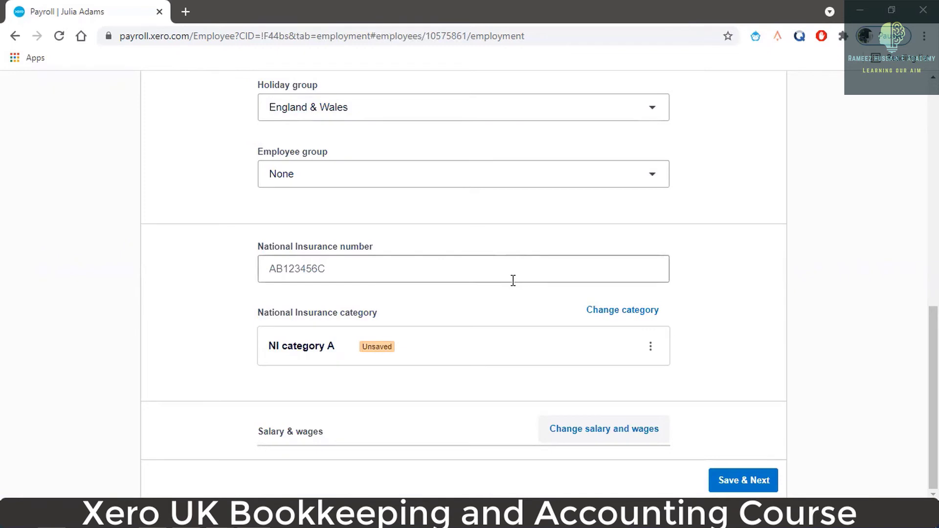
click(610, 430)
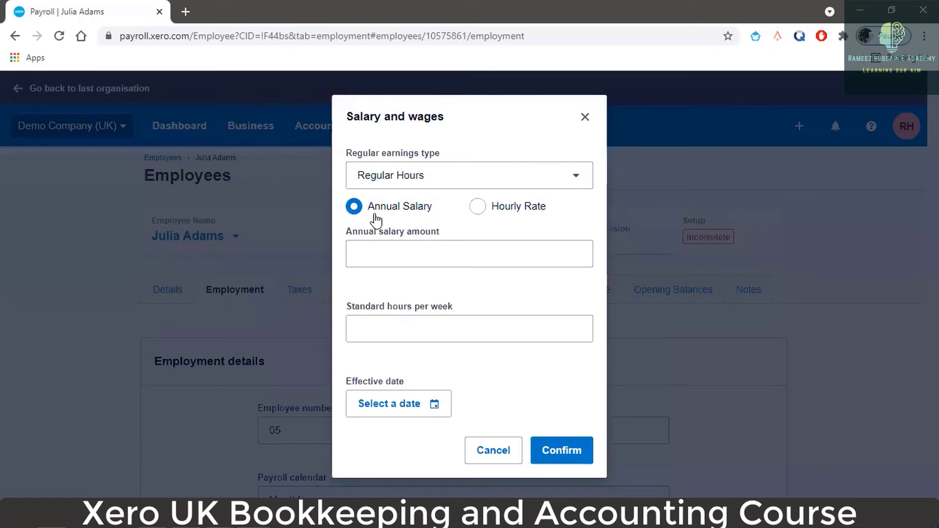
click(411, 259)
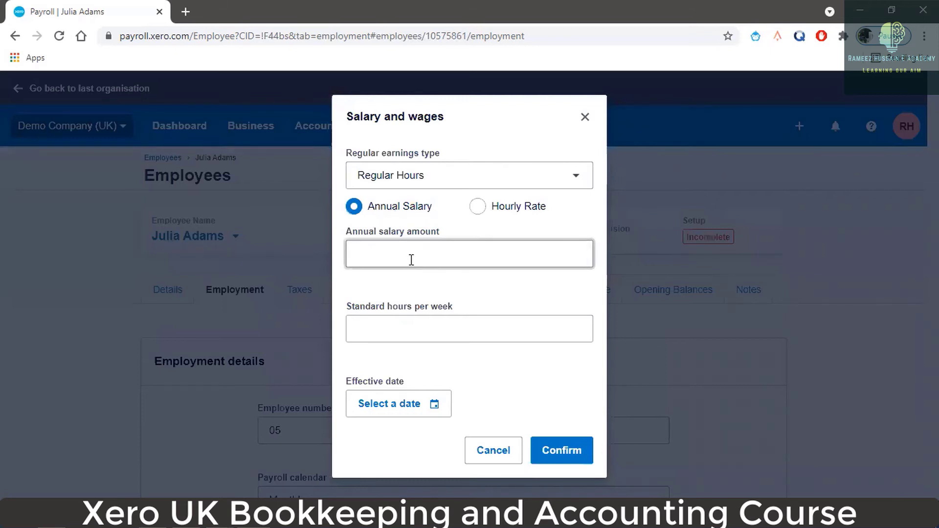
text(60000)
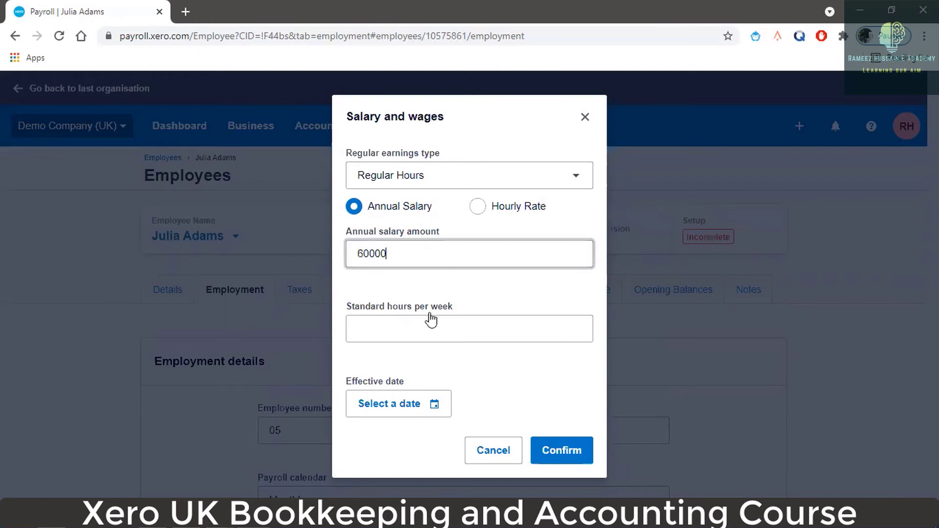
click(432, 326)
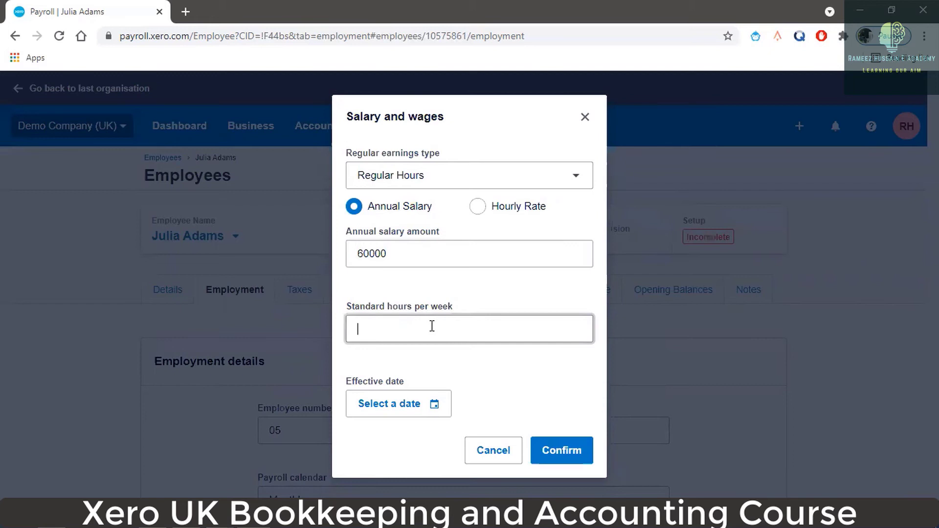
text(40)
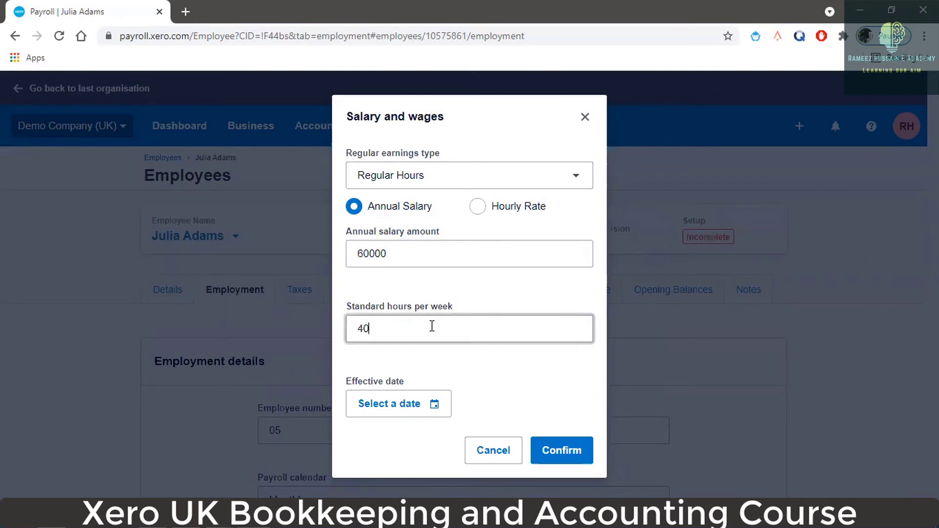
click(435, 405)
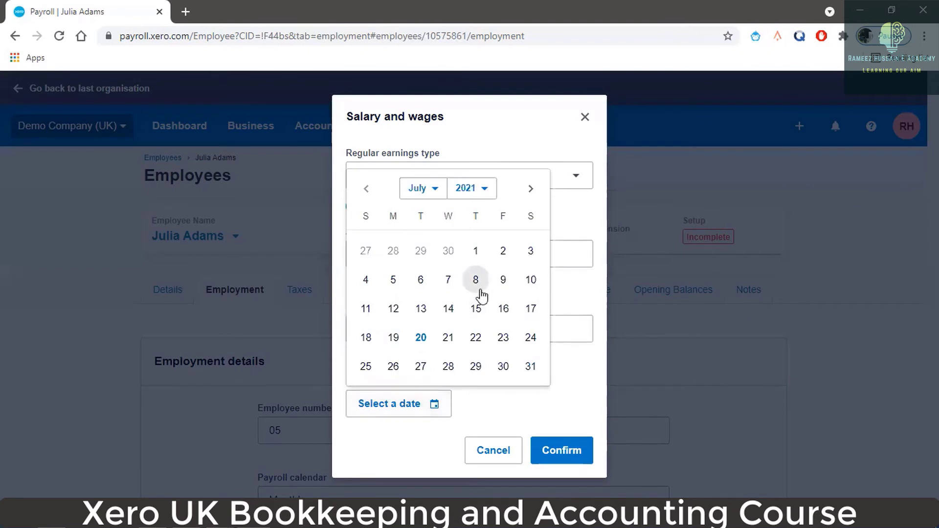
click(477, 253)
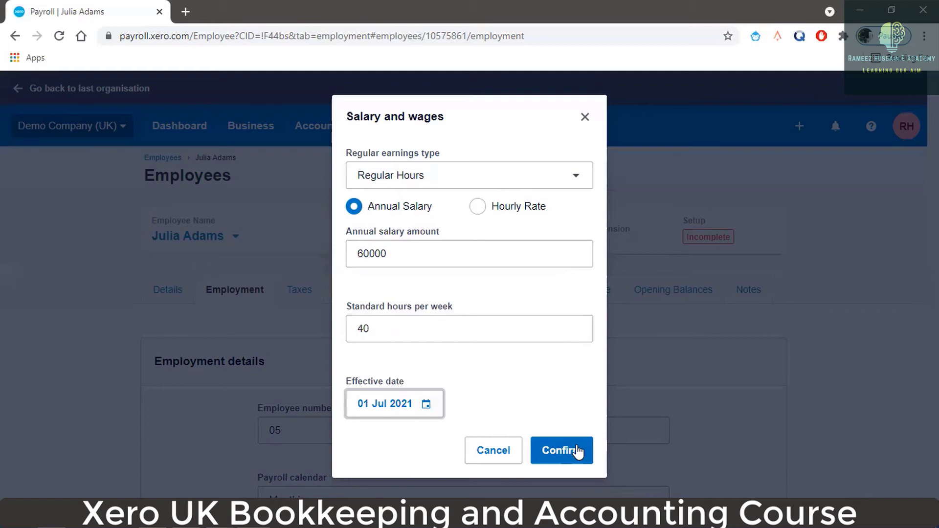
click(577, 452)
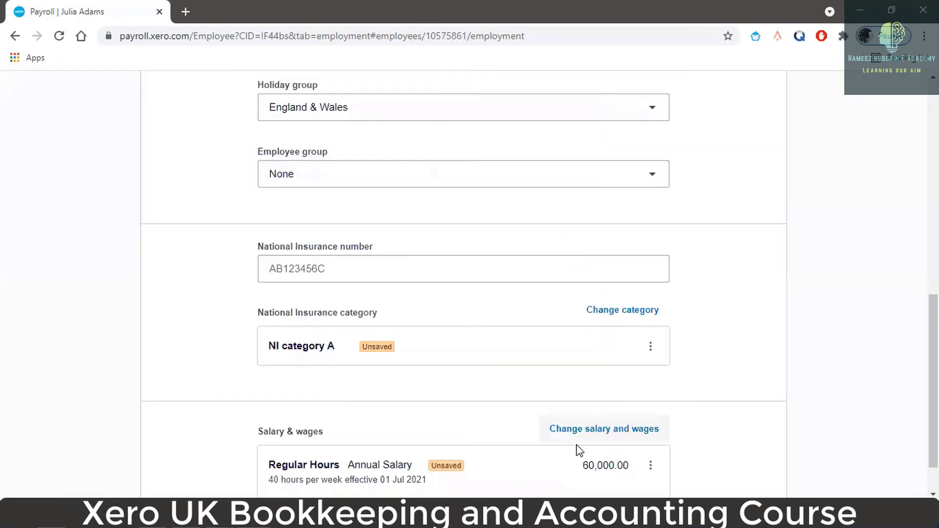
scroll(538, 382, down, 1)
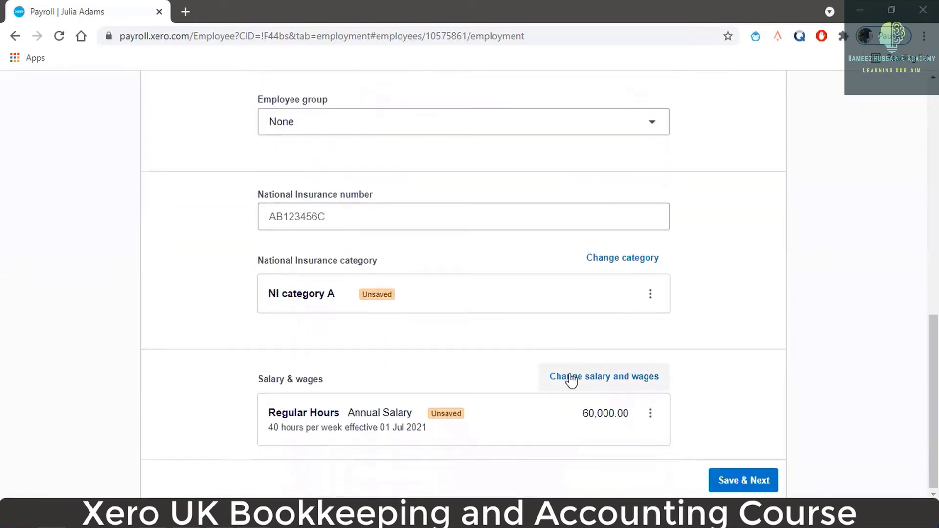
click(743, 480)
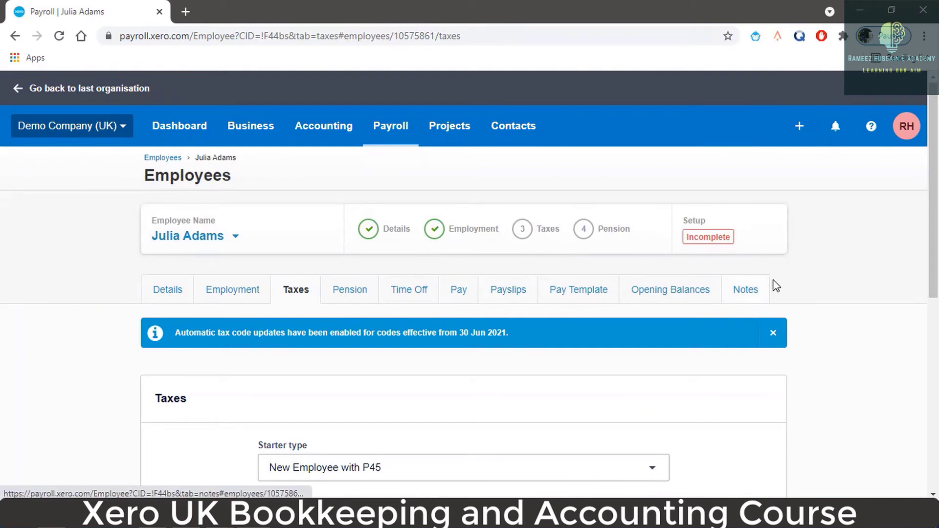
Read the P45 Form explanation in the Excel PAYE workbook and return to the employee's tax details in Xero.
scroll(491, 291, down, 3)
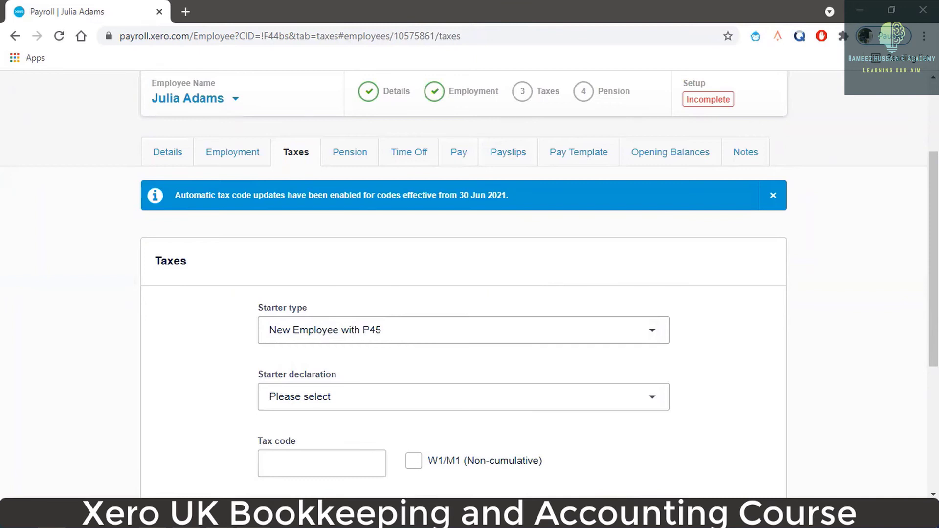
key(alt+Tab)
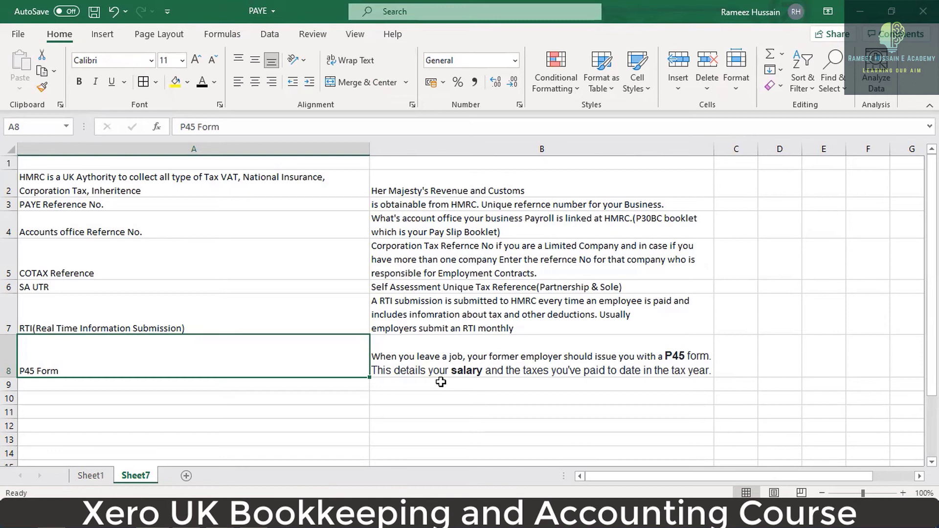
key(alt+Tab)
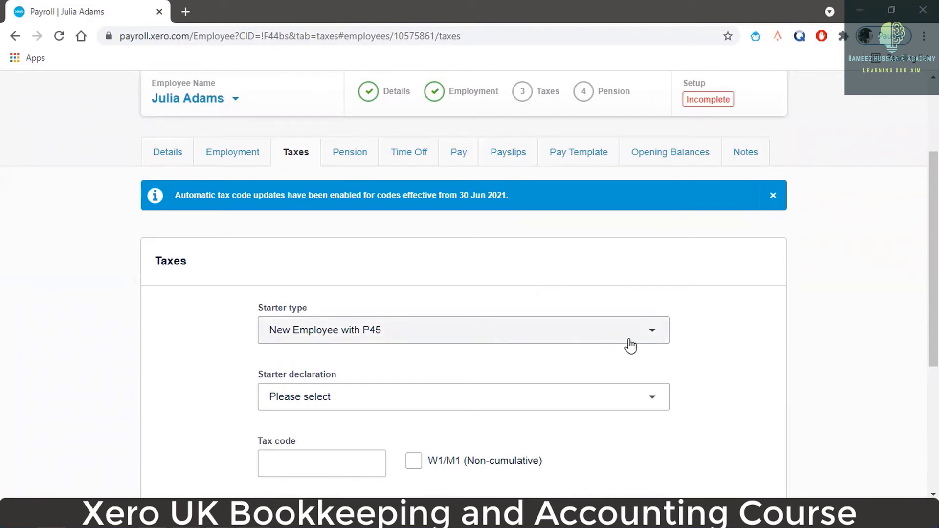
Set the starter type to New Employee with P45 and choose starter declaration A, first job since the start of the tax year.
click(654, 341)
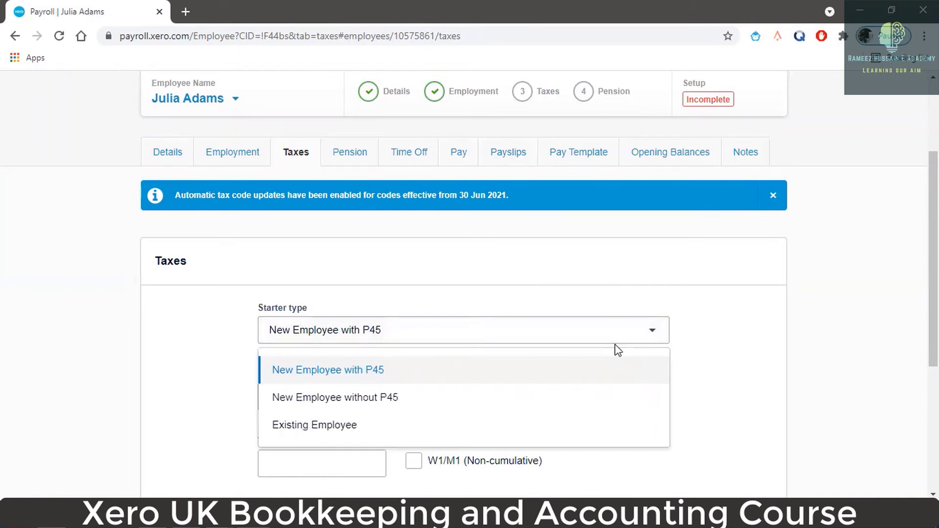
click(372, 373)
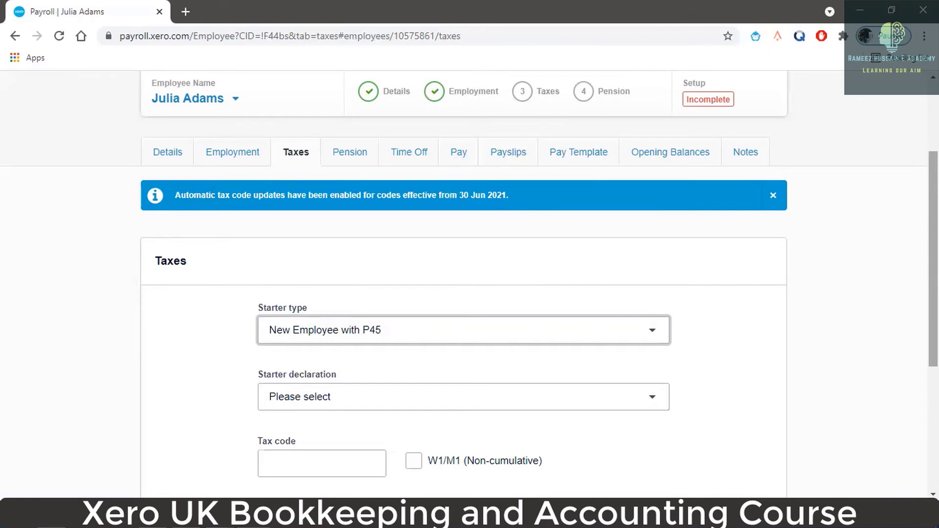
scroll(621, 453, down, 4)
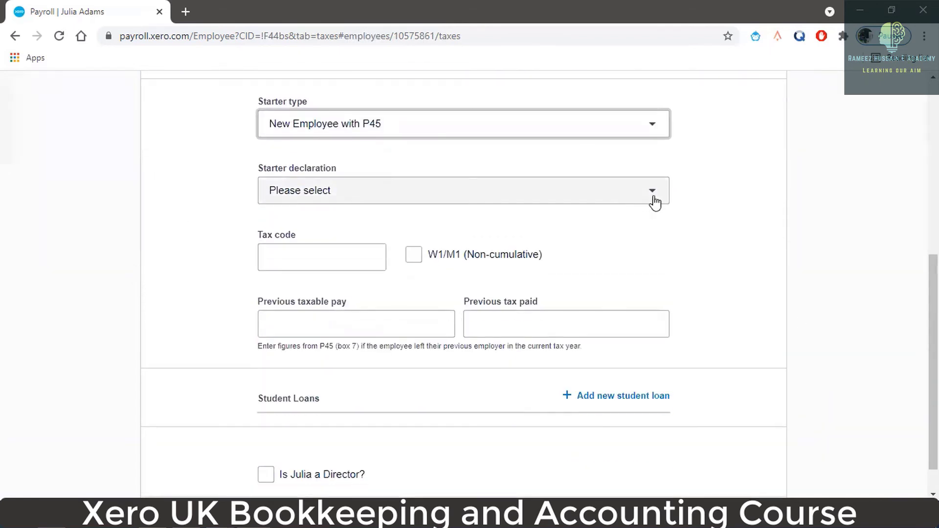
click(655, 202)
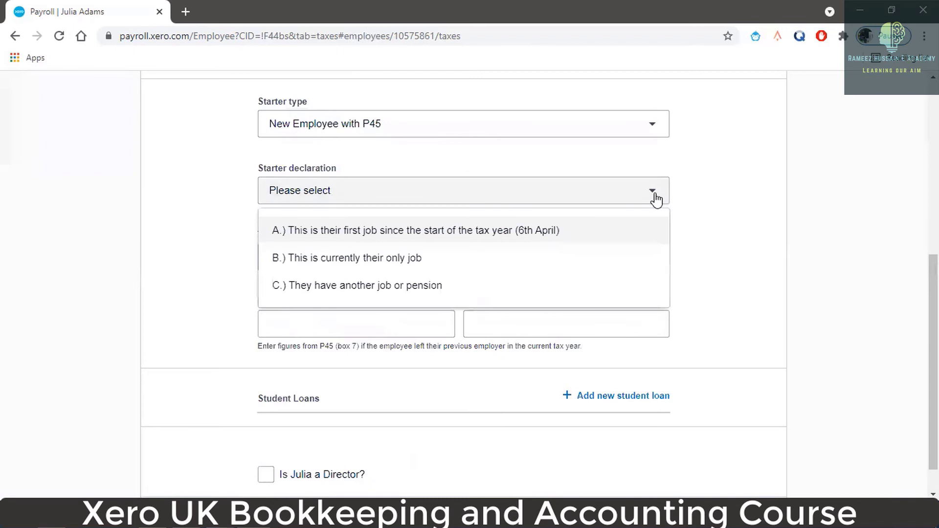
click(497, 240)
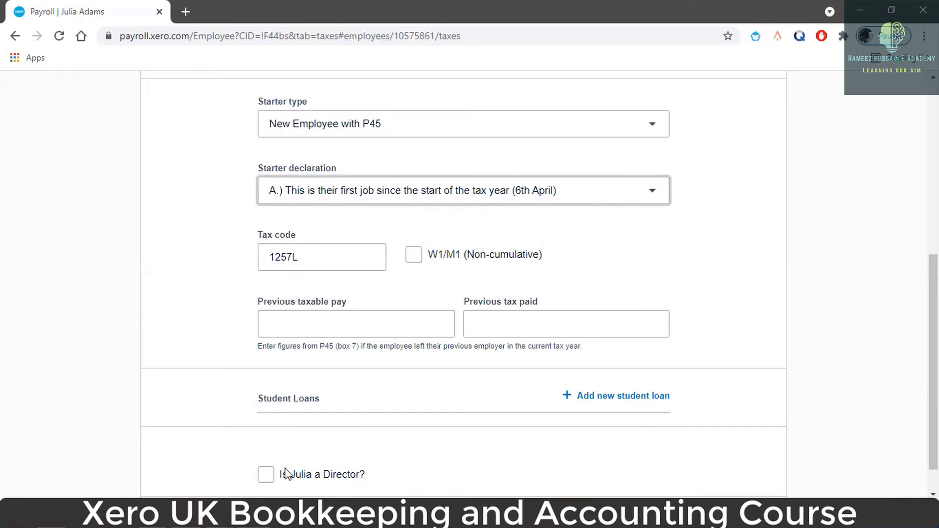
Check the P45 note in Excel, and in Xero enter previous taxable pay of 60,000.00 and previous tax paid of 11,500.00.
click(215, 518)
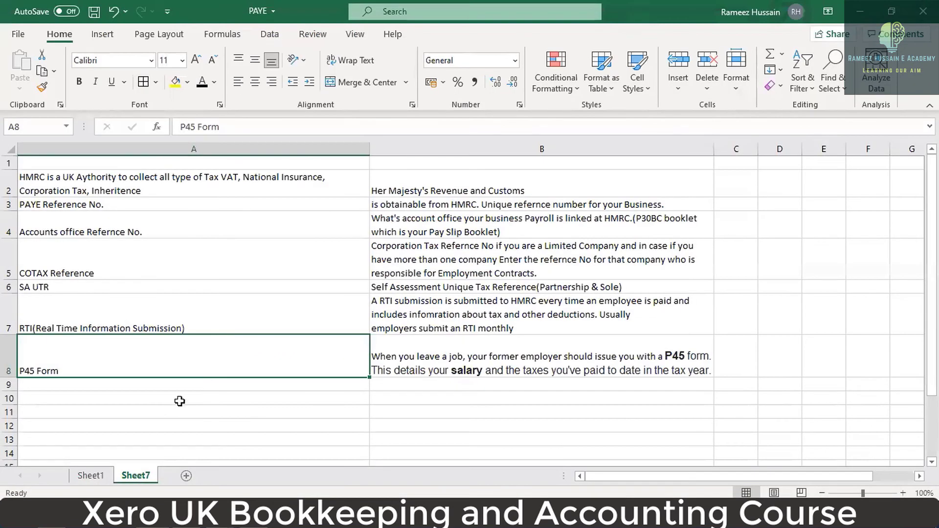
click(96, 474)
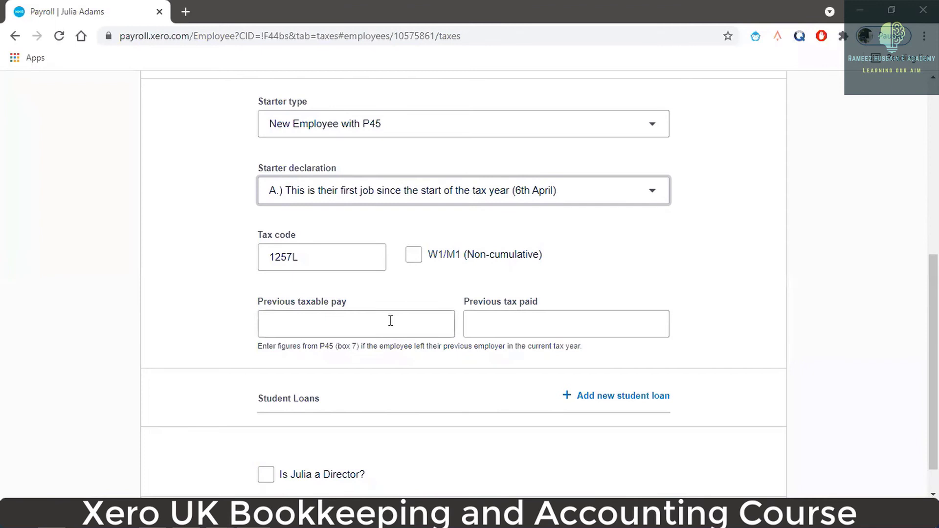
click(359, 332)
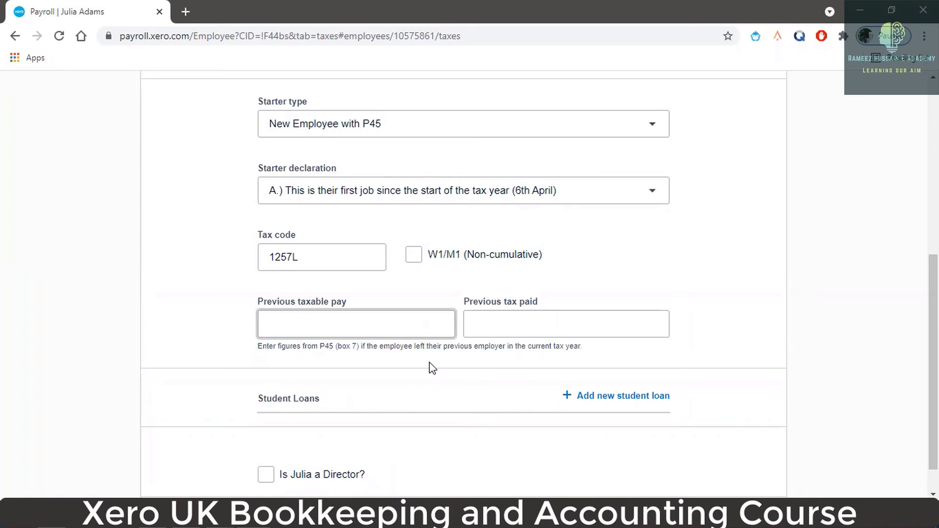
text(6000.00)
text(0)
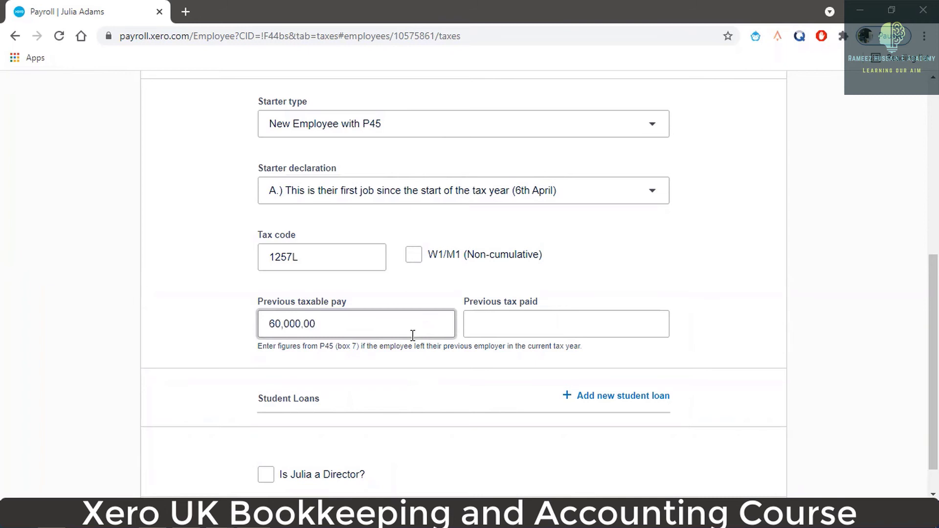
click(487, 322)
text(11,500)
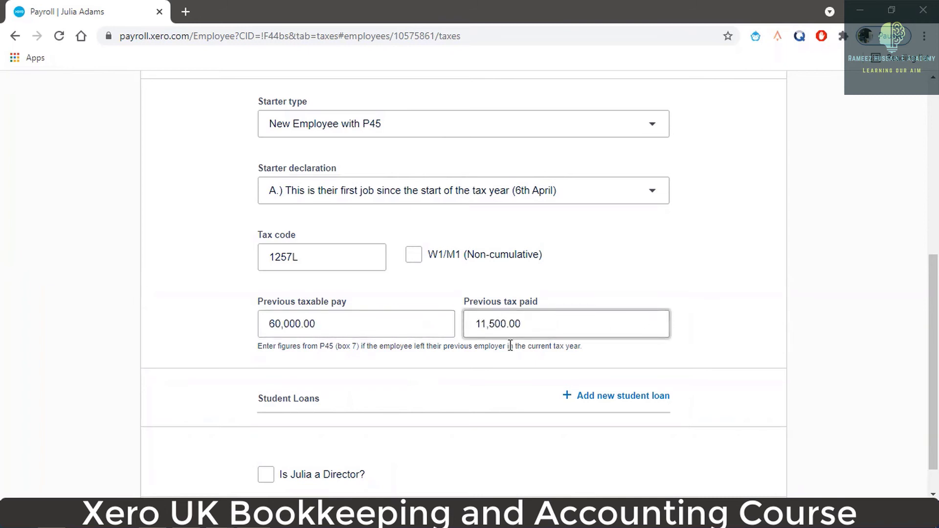
scroll(470, 367, down, 2)
click(558, 393)
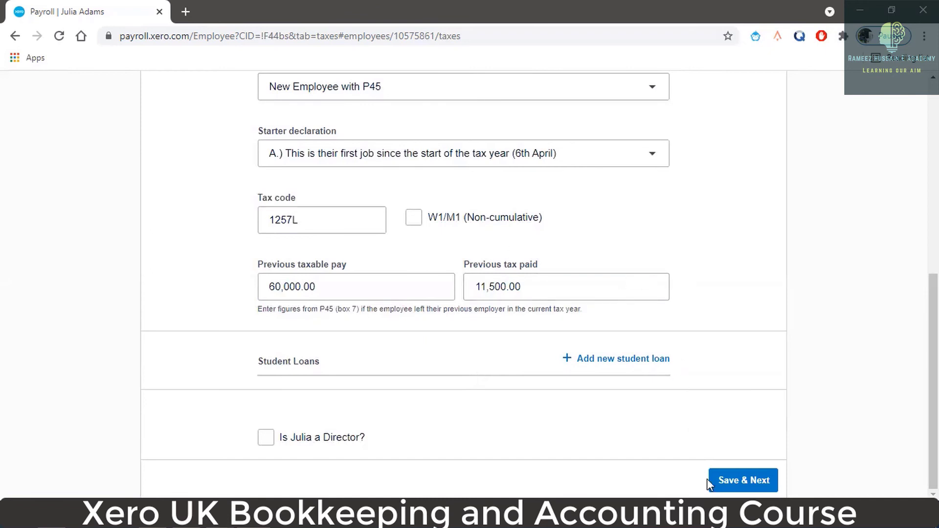
click(566, 360)
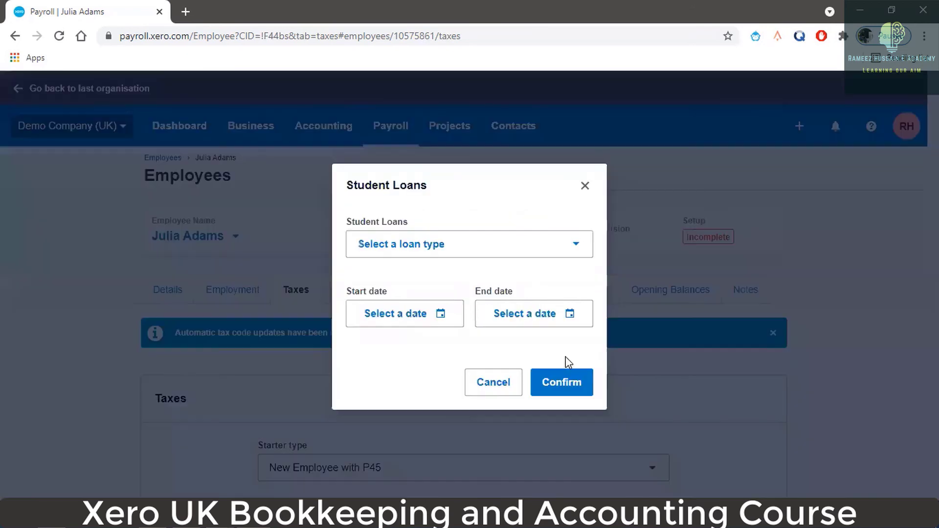
click(574, 247)
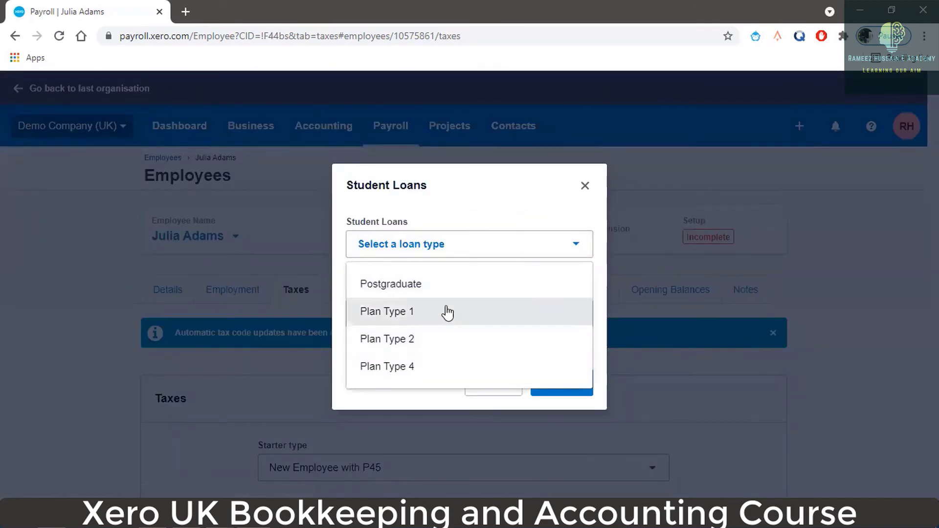
click(423, 297)
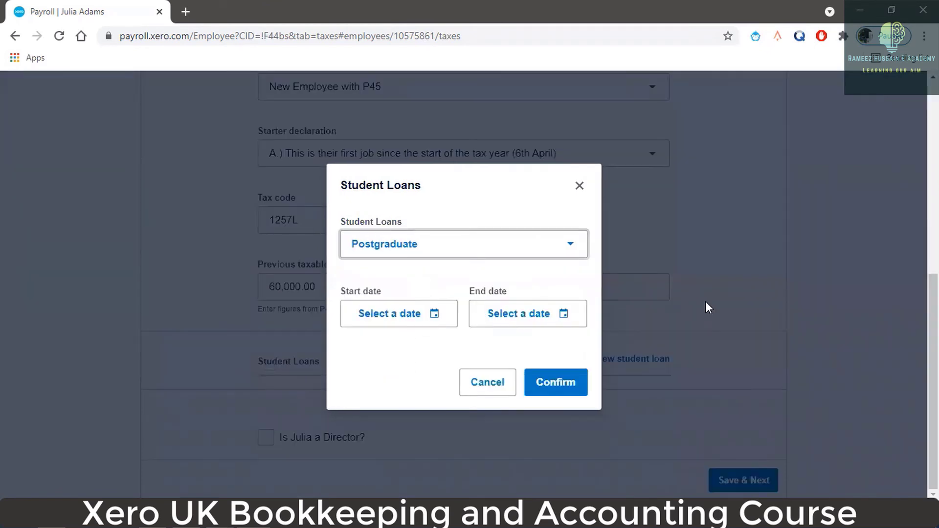
click(488, 393)
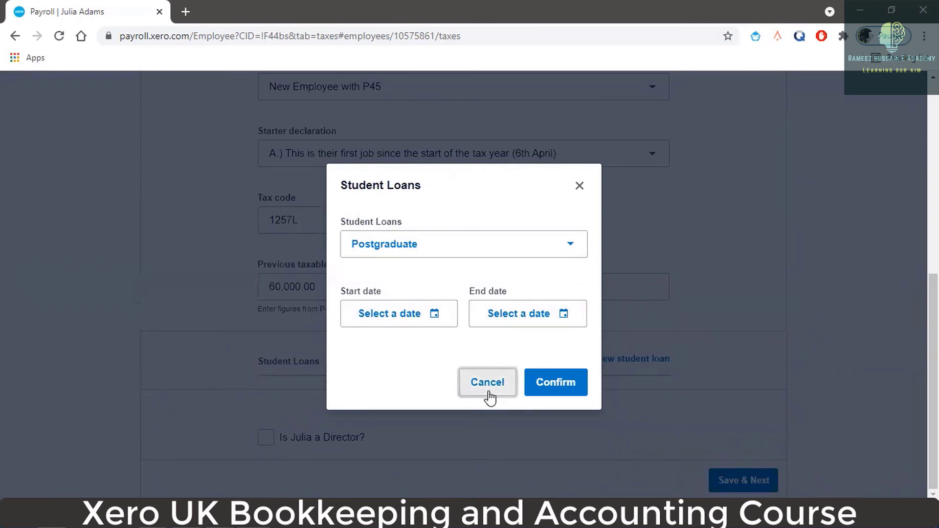
click(489, 394)
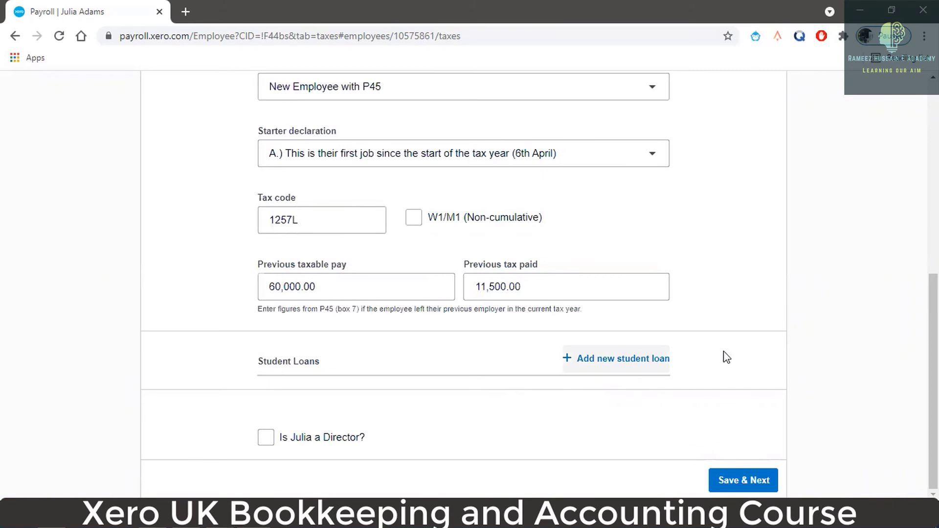
Save the employee's tax details and, in the pension settings, mark the employee as needing to be assessed for auto enrolment.
click(760, 483)
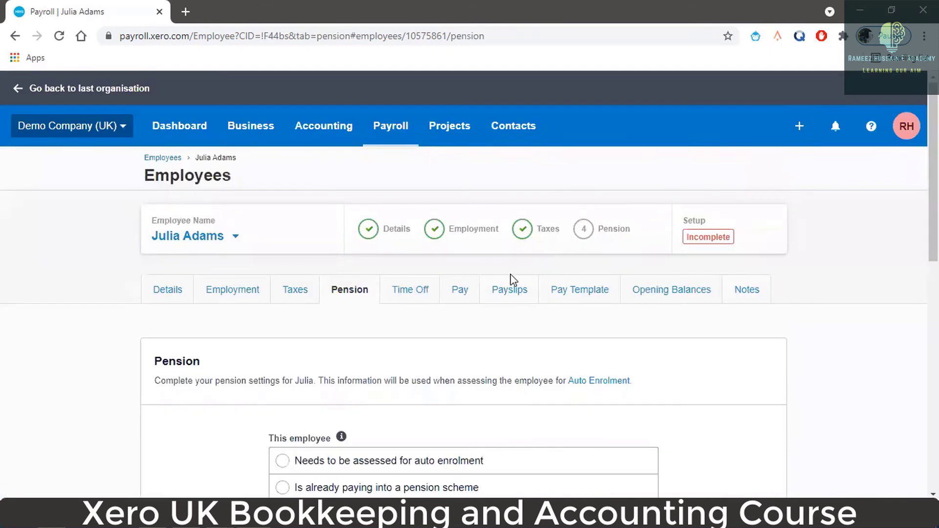
scroll(536, 262, down, 3)
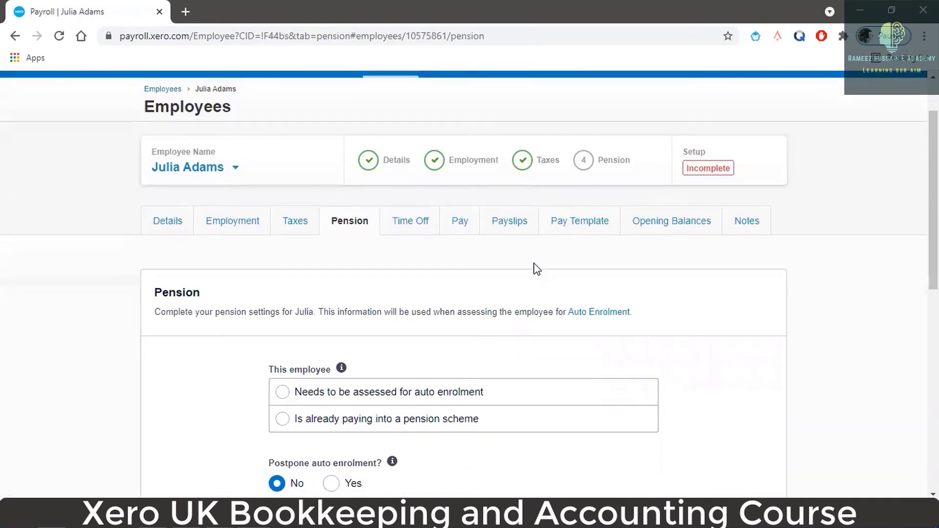
scroll(597, 252, up, 1)
scroll(592, 251, down, 1)
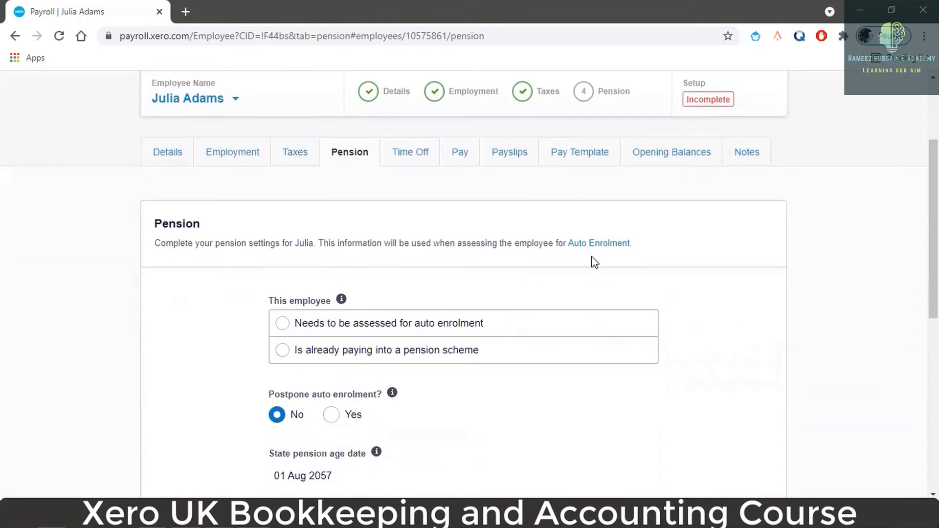
click(282, 324)
scroll(547, 353, down, 1)
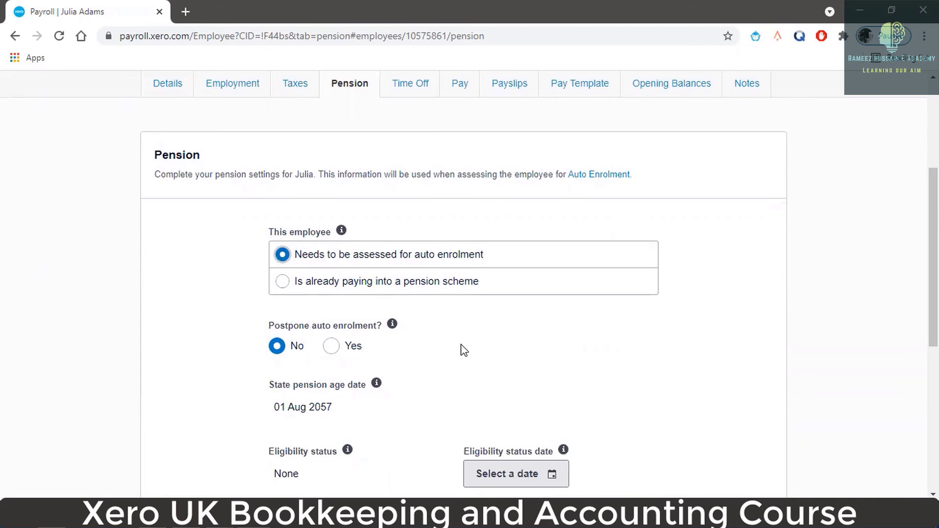
Review the pension settings for state pension age date, eligibility status, auto enrolment exclusion, pension group and member plan number.
scroll(463, 340, down, 3)
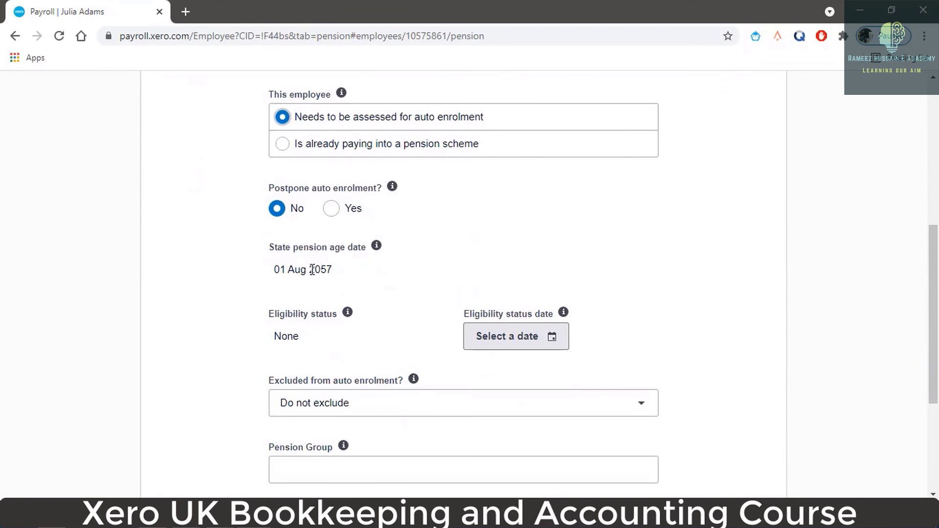
mouse_move(377, 250)
drag(282, 267, 339, 273)
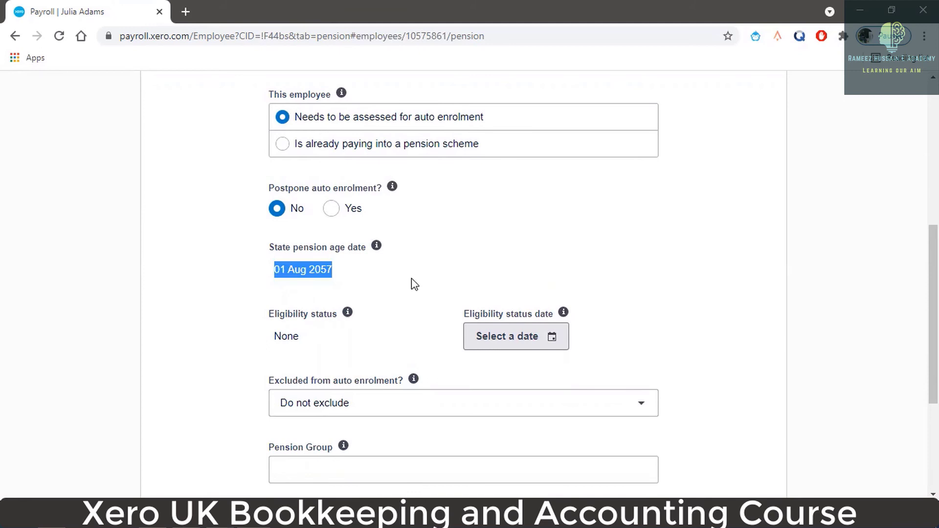
scroll(412, 281, down, 1)
mouse_move(349, 249)
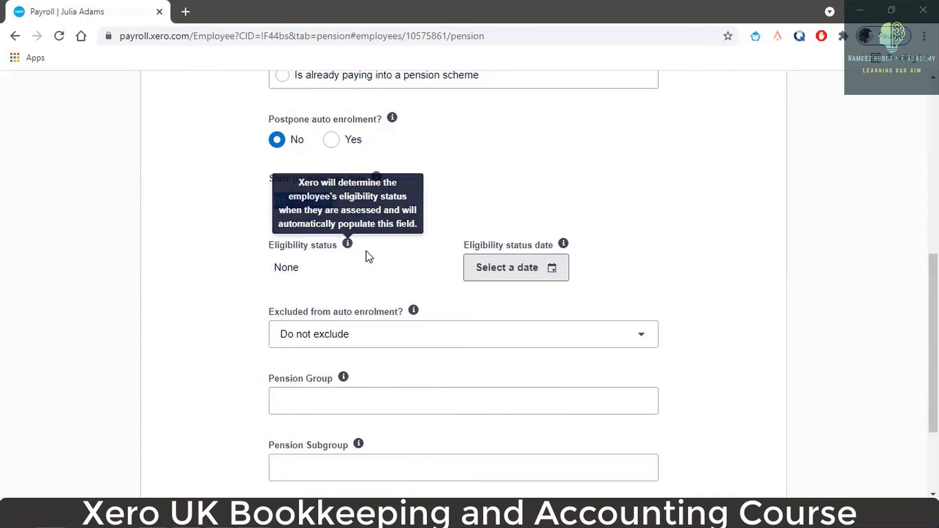
scroll(608, 218, up, 1)
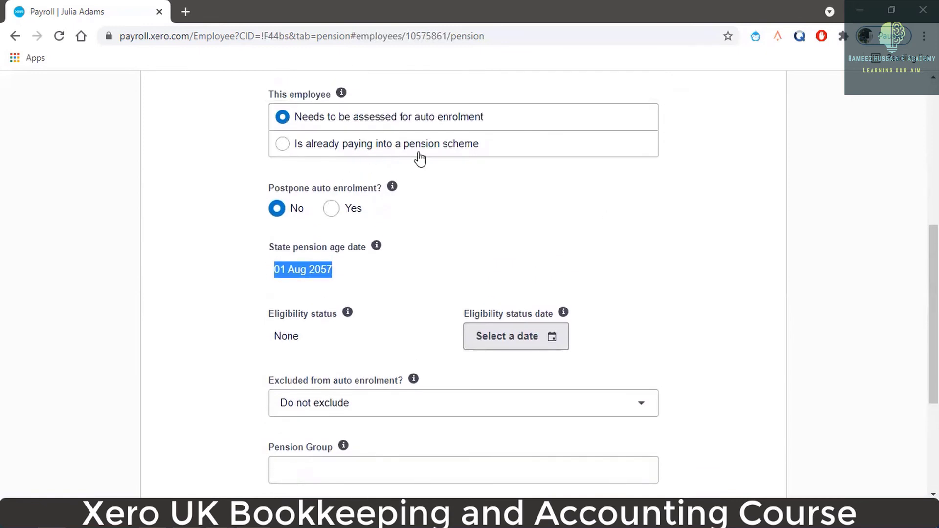
scroll(636, 209, down, 2)
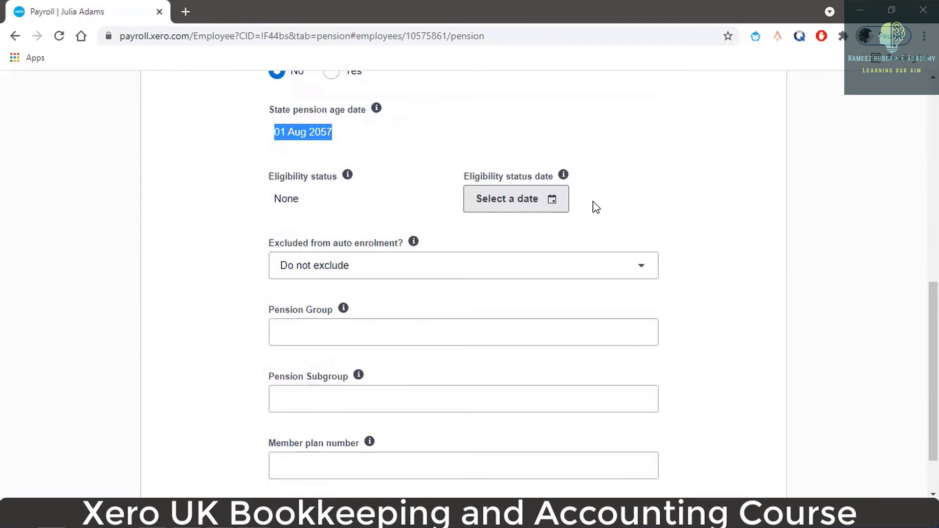
scroll(636, 213, down, 2)
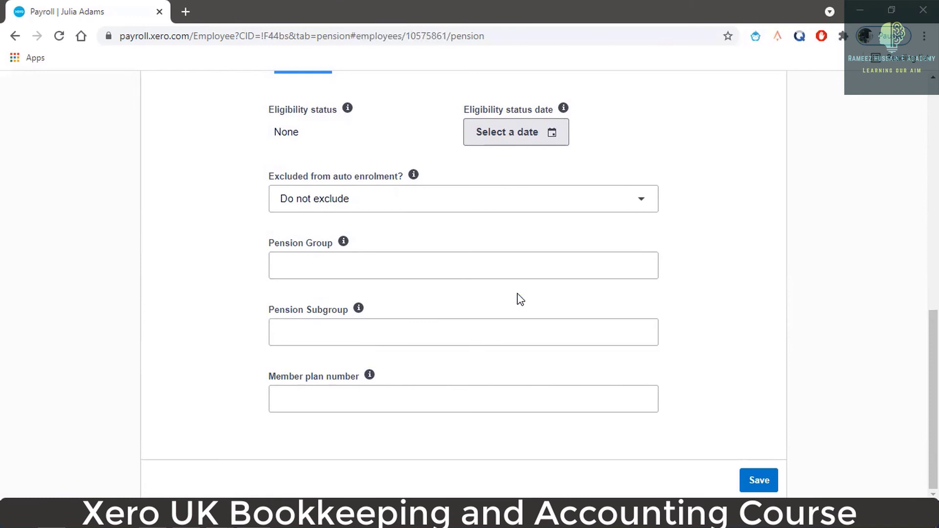
Save the employee's pension settings, accepting the auto enrolment assessment and pay template conditions.
click(758, 480)
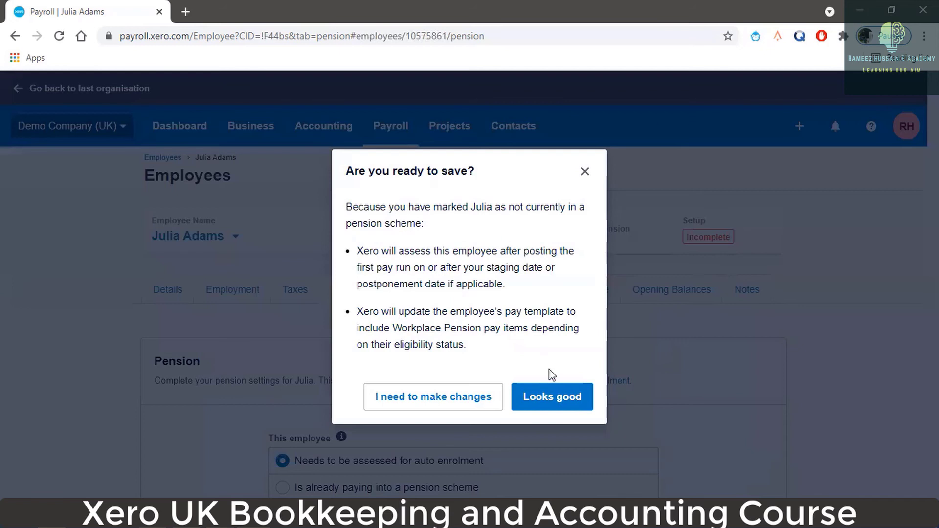
click(548, 412)
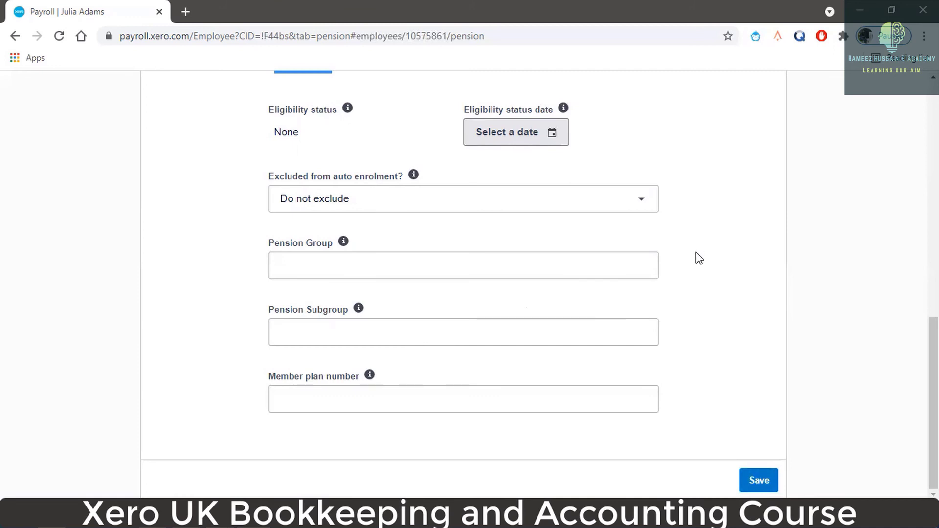
scroll(699, 259, up, 5)
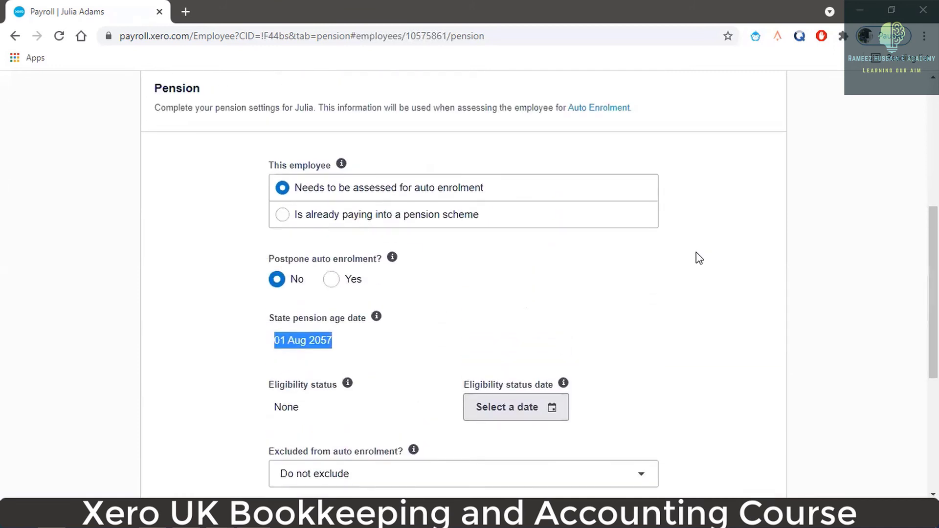
scroll(699, 258, down, 5)
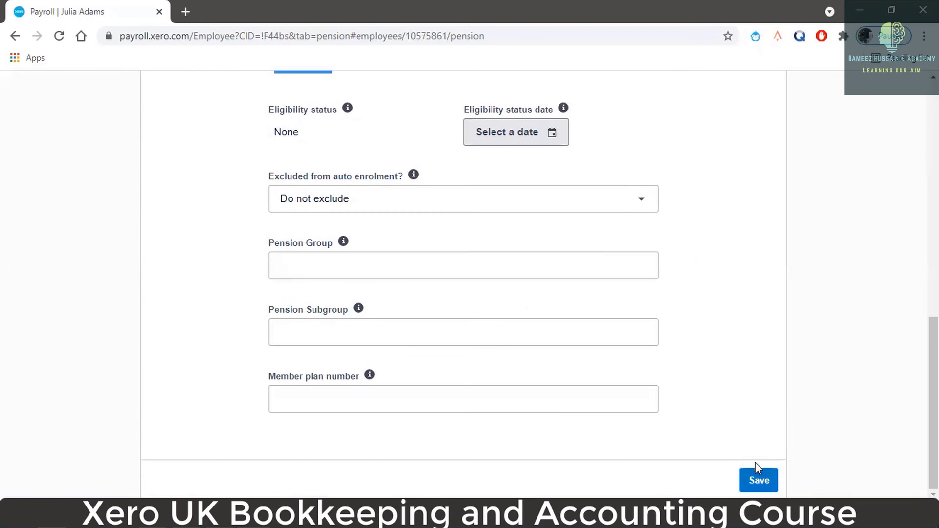
click(757, 475)
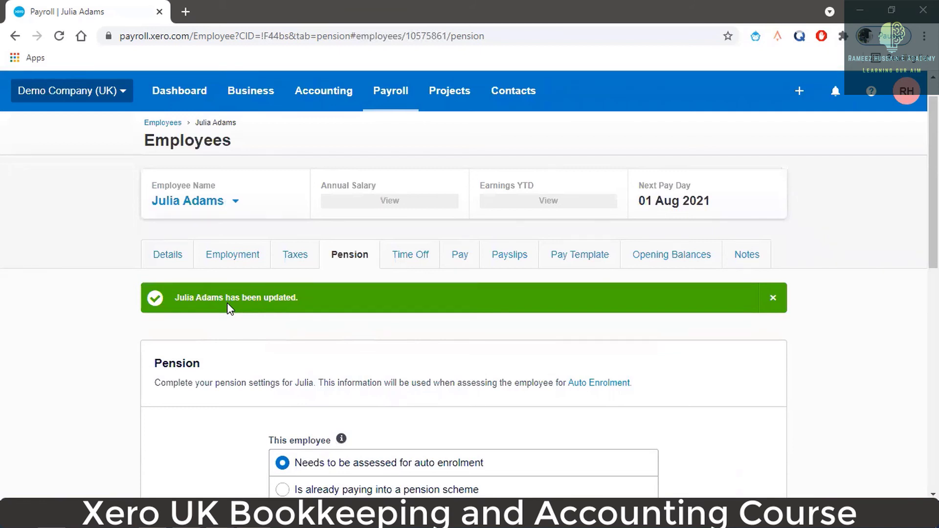
Open the new employee's time off details and duplicate the page in a second browser tab.
click(424, 263)
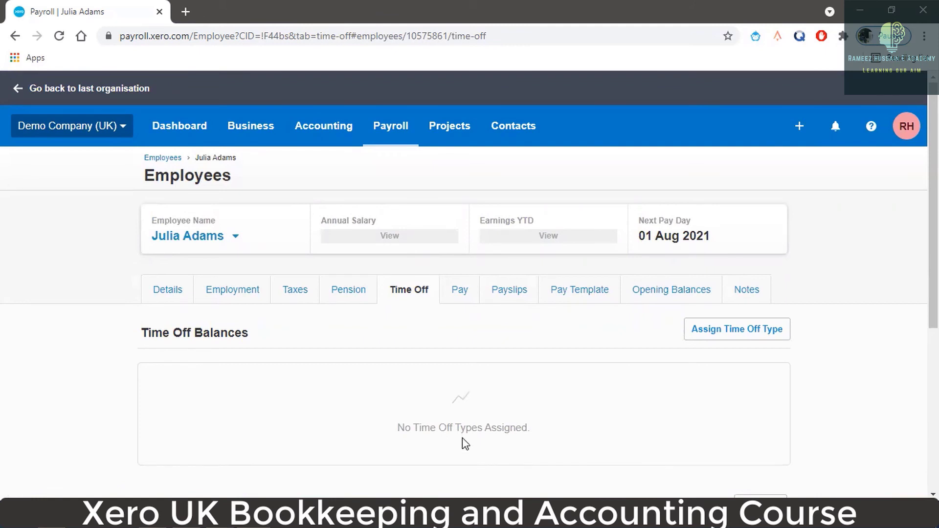
click(431, 239)
right_click(132, 19)
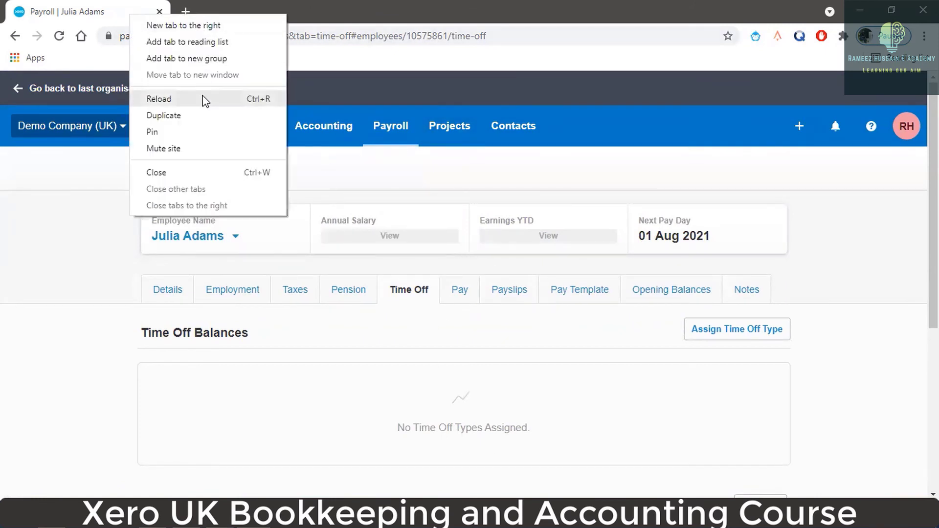
click(201, 118)
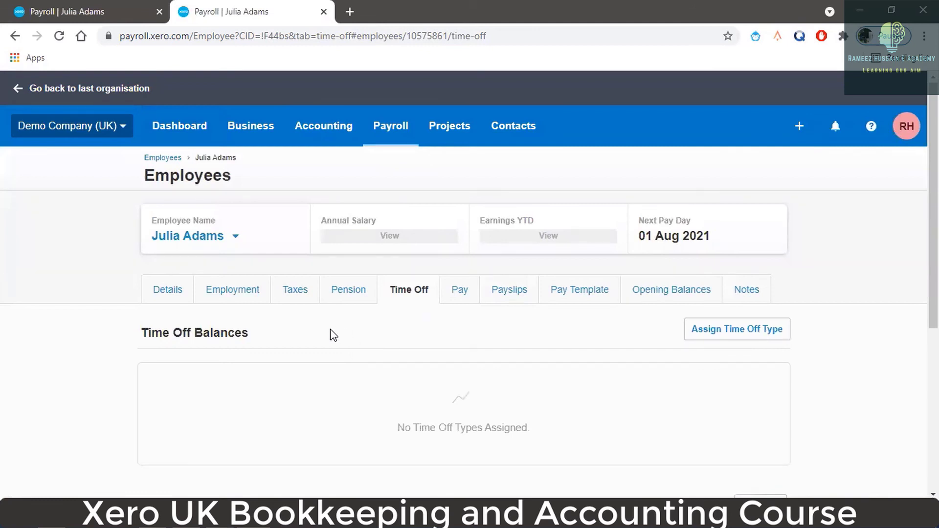
In the duplicated tab, open the time off details of the current employee on the Weekly pay calendar.
click(379, 137)
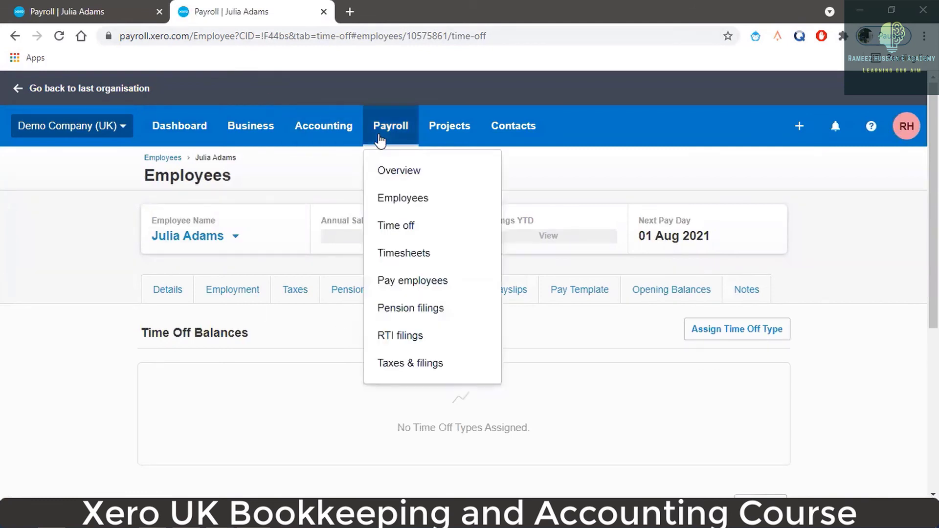
click(414, 210)
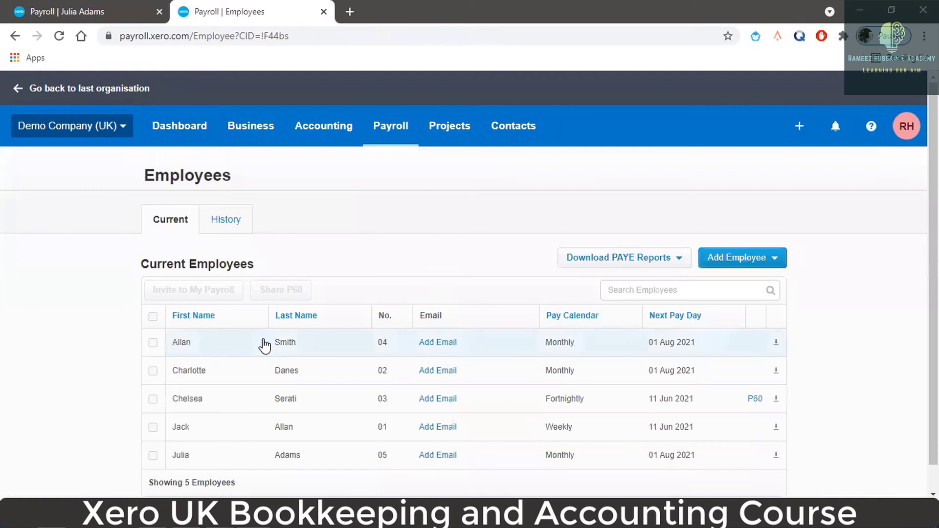
scroll(274, 357, down, 1)
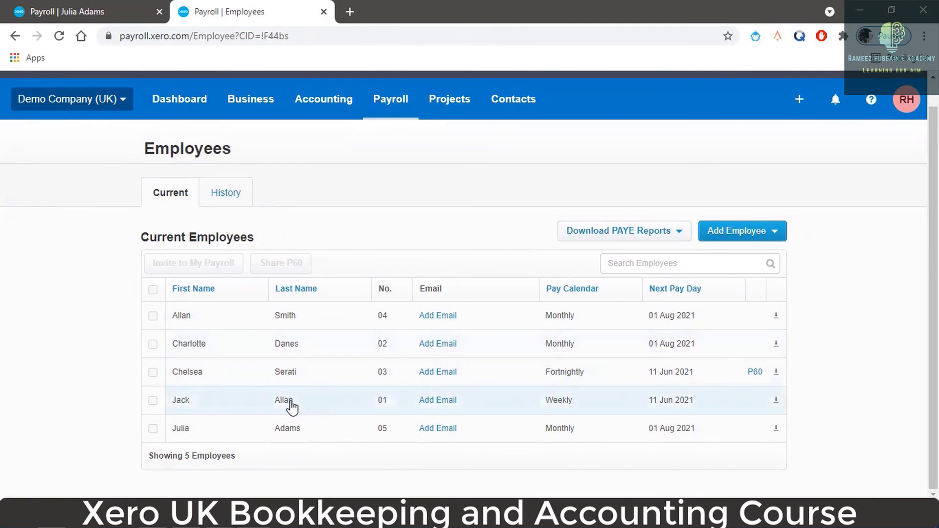
click(181, 403)
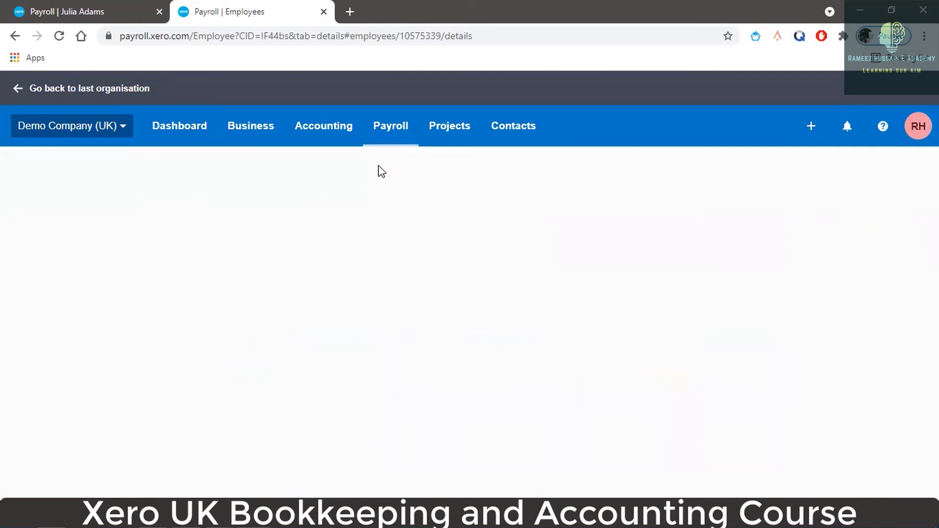
click(410, 302)
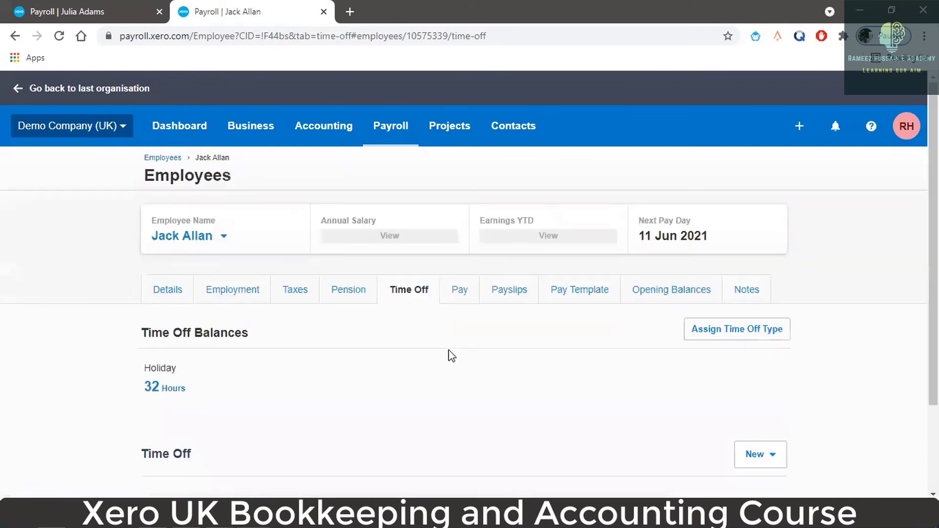
Review this employee's time off balances and open the "Vacation to Majorca" holiday request for 18–22 Jun 2021.
scroll(448, 350, down, 2)
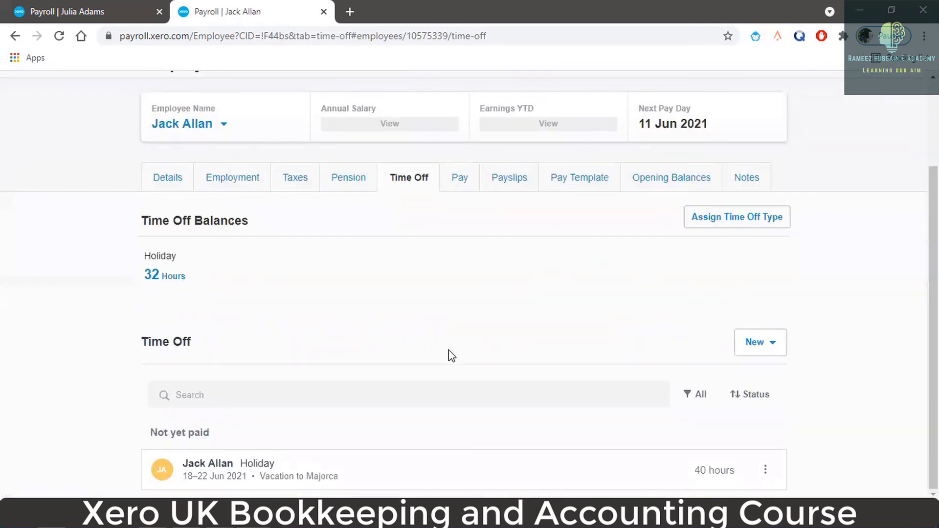
scroll(448, 350, up, 2)
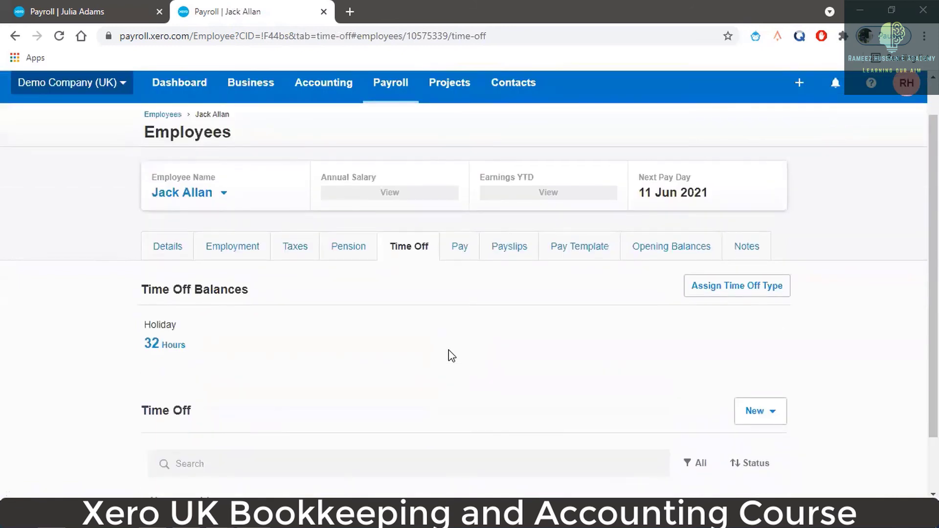
scroll(448, 351, down, 2)
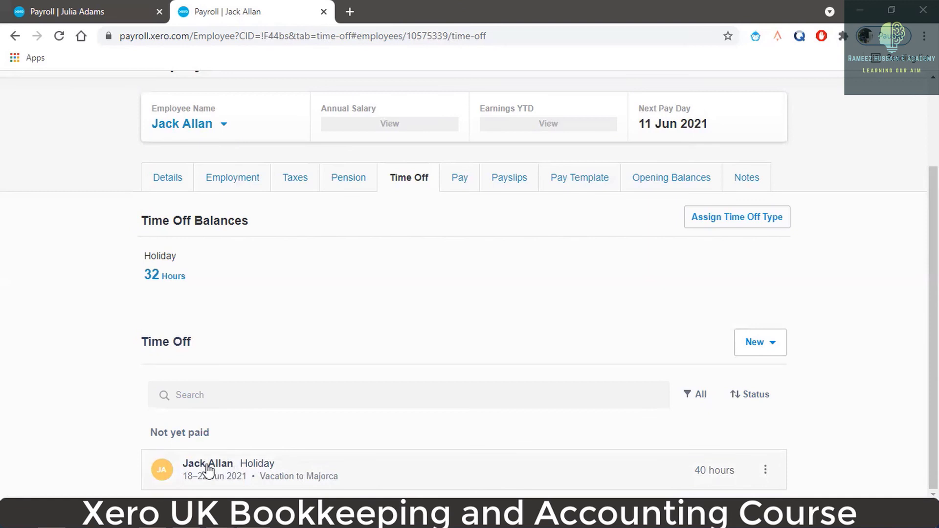
click(224, 466)
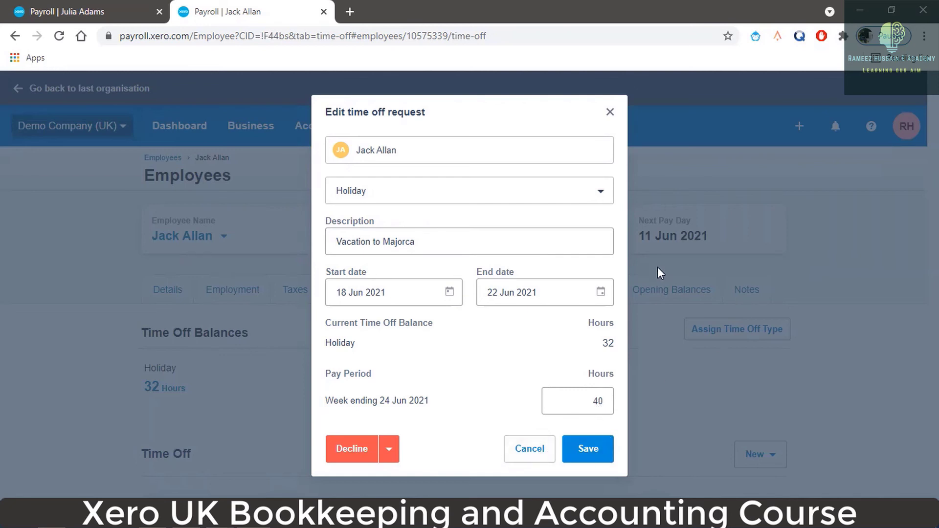
For the new employee, start assigning a Holiday time off type with accrual scheduled at Beginning of Calendar Year.
click(87, 10)
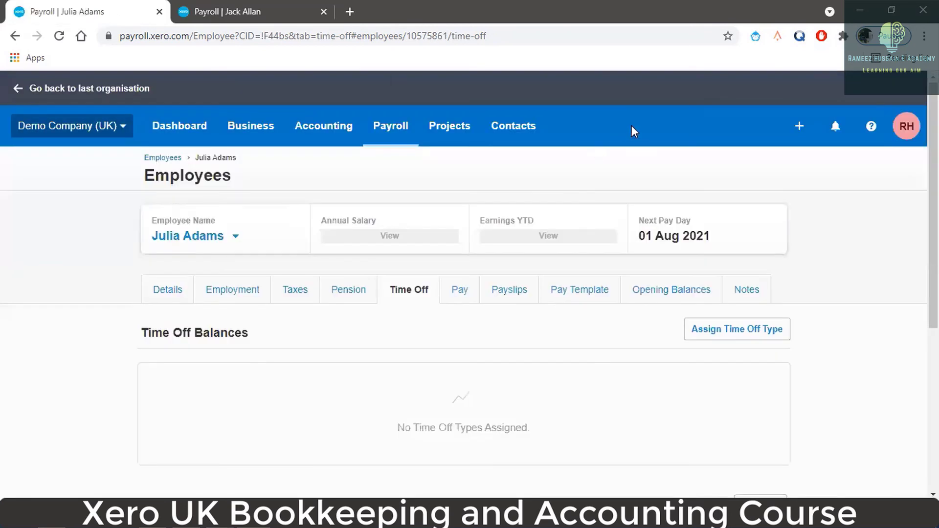
click(731, 335)
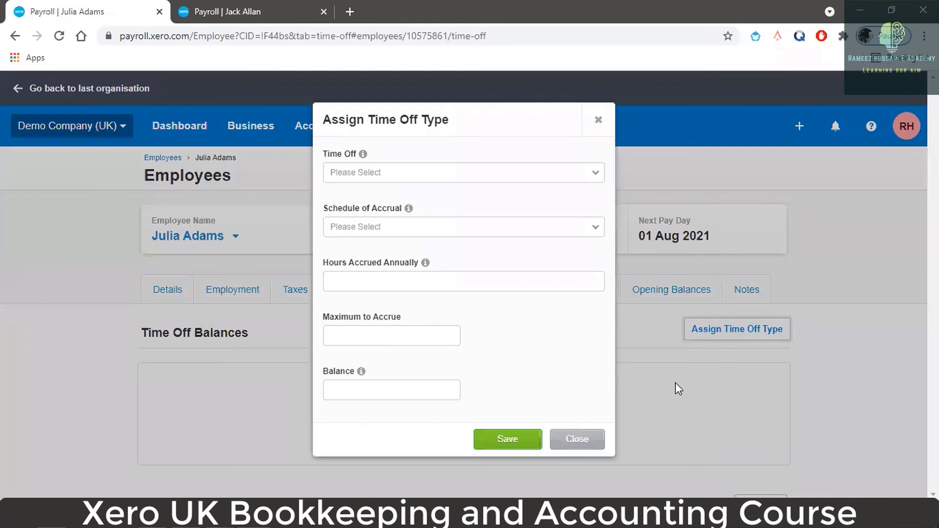
click(430, 181)
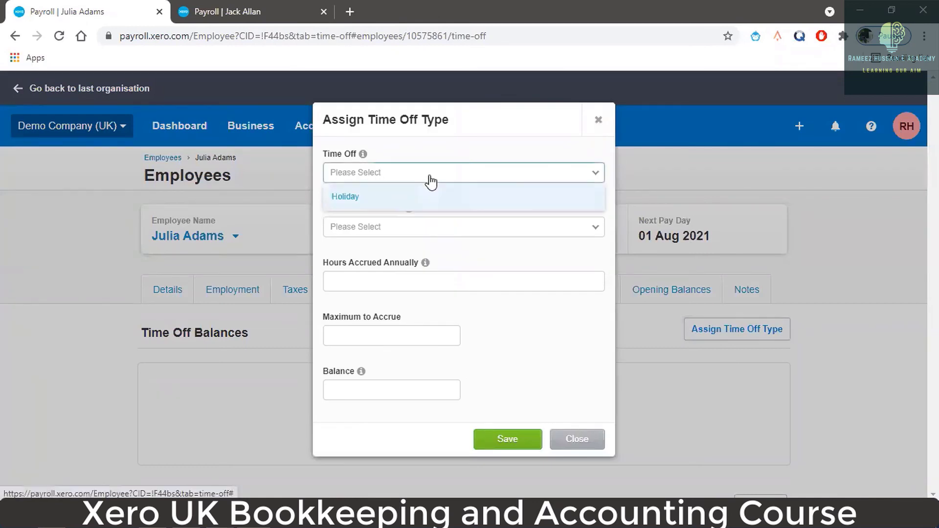
click(402, 200)
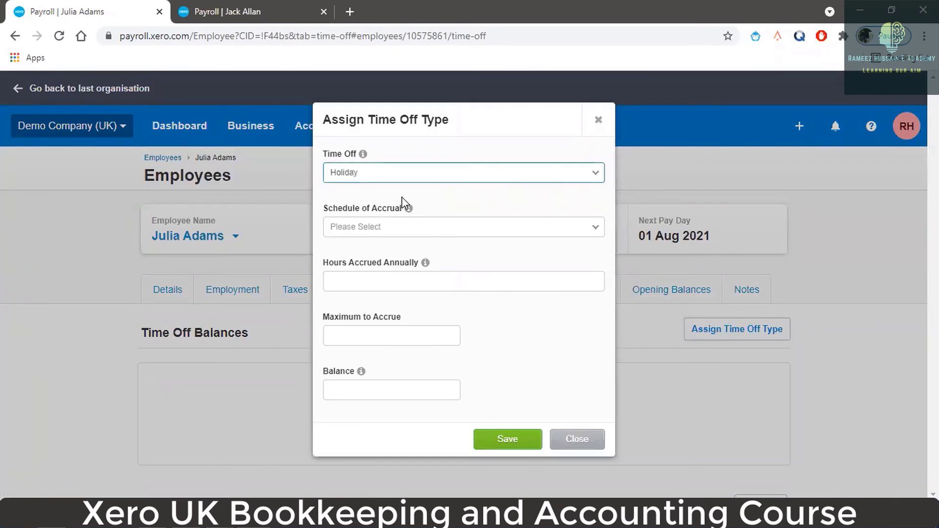
click(484, 237)
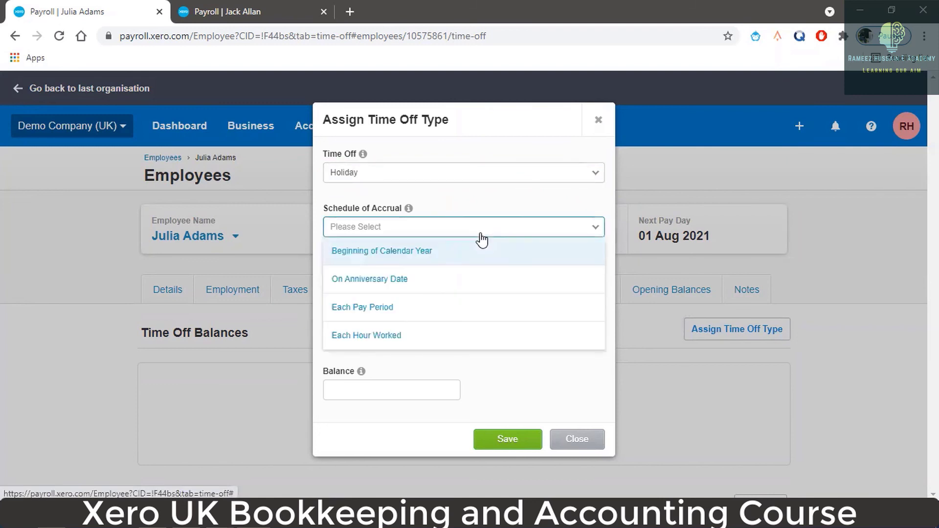
click(447, 255)
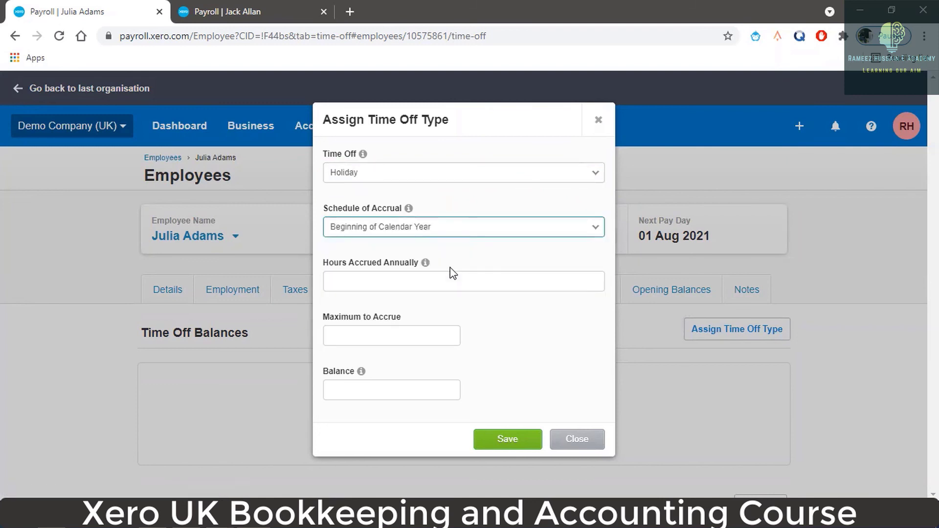
Set the hours accrued annually to 200, leave the maximum and balance blank, and save the time off type.
click(446, 282)
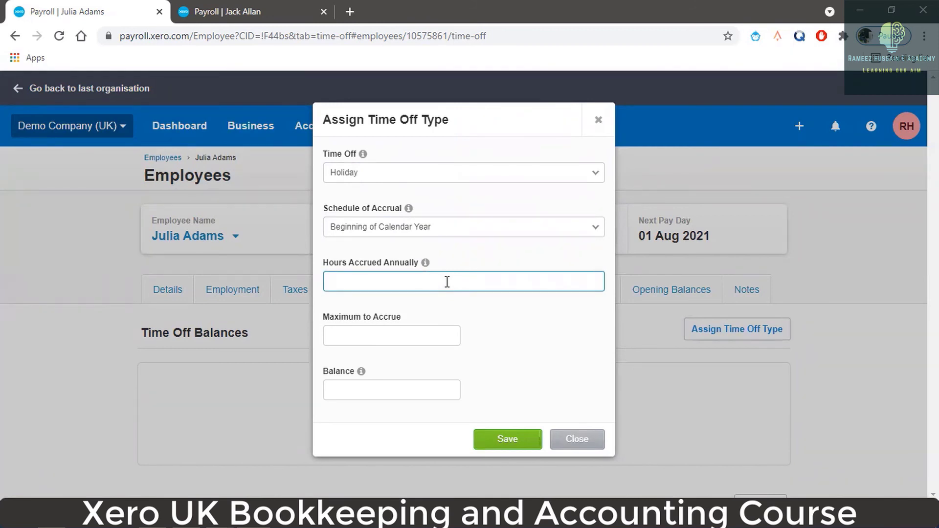
text(200)
click(436, 336)
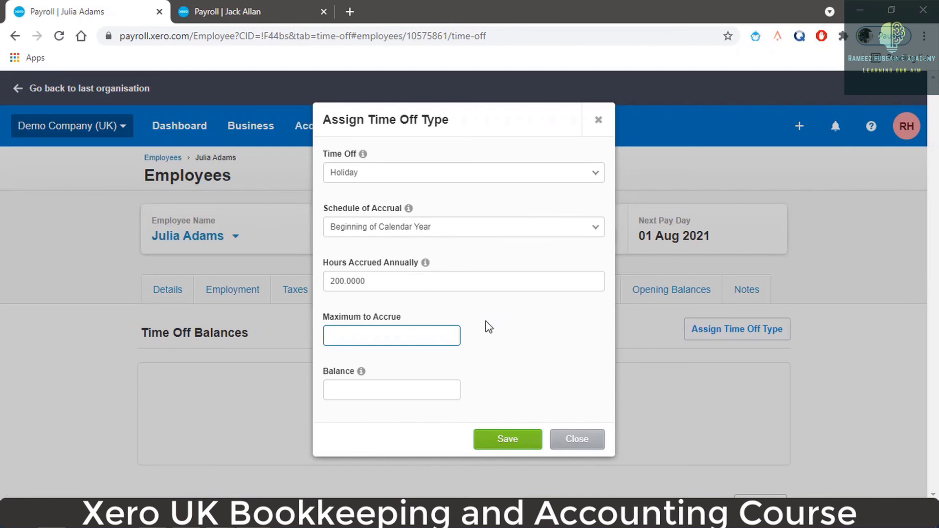
click(502, 439)
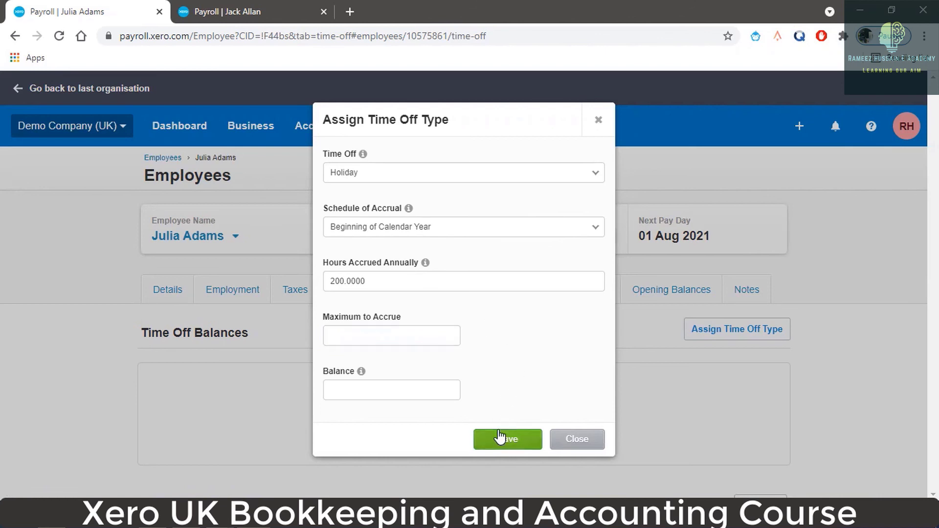
click(504, 440)
scroll(541, 363, down, 3)
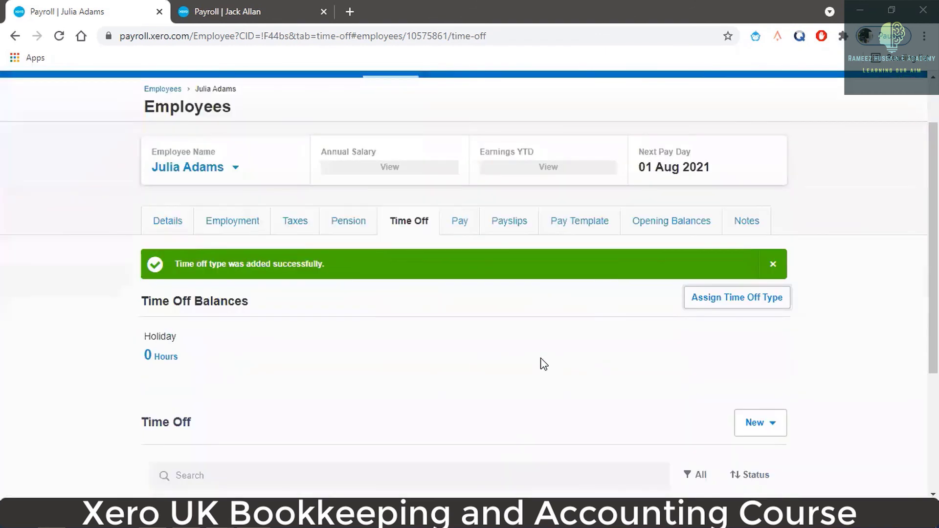
scroll(570, 340, down, 1)
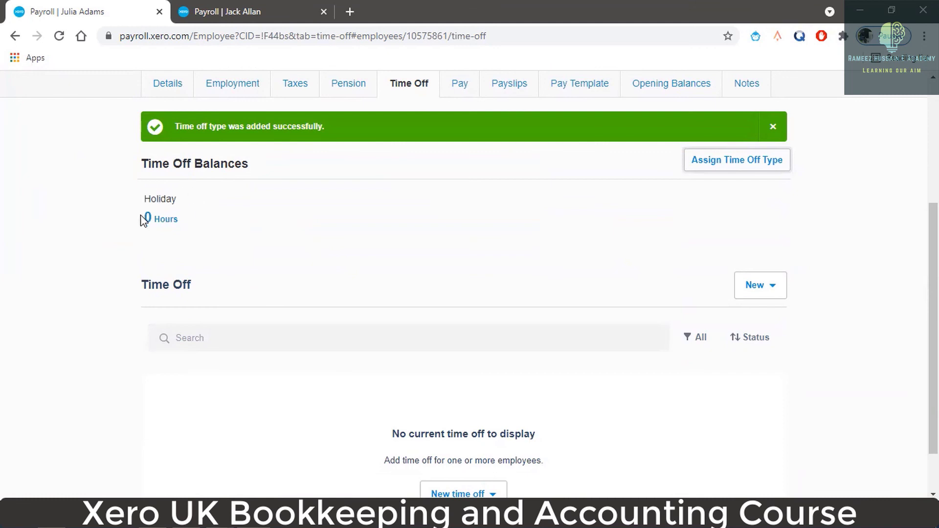
Close the other employee's holiday request without changes and compare the Holiday balances of the two employees.
click(227, 20)
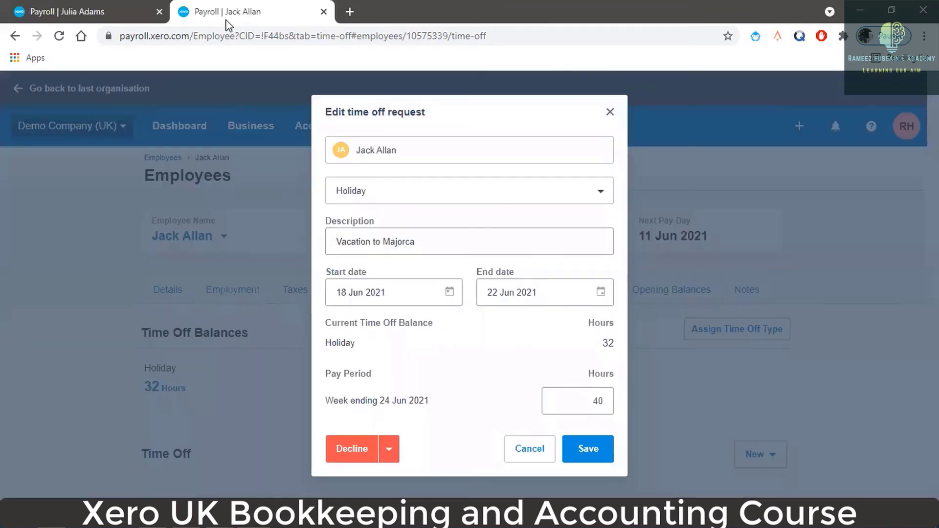
click(610, 112)
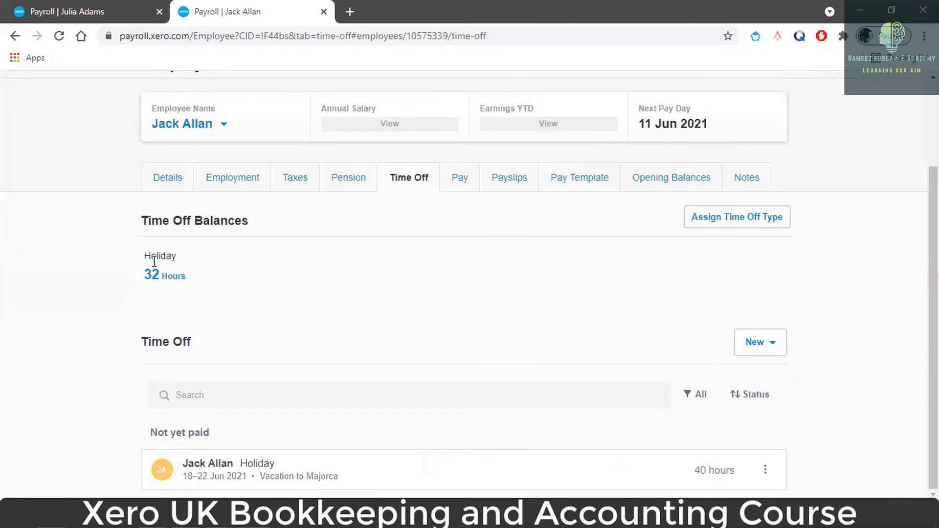
click(114, 20)
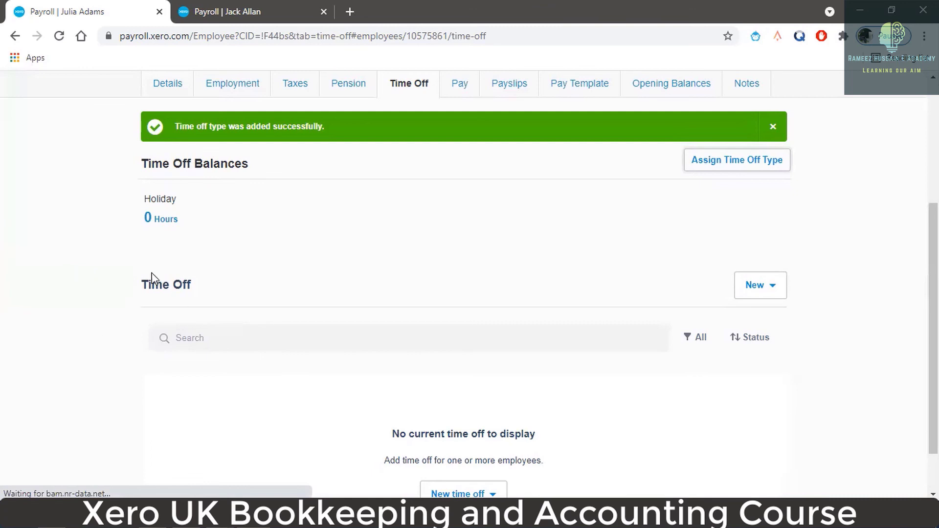
Keep Electronic Transfer as the new employee's payment method, enter the bank account name, sort code and account number, and save.
click(453, 92)
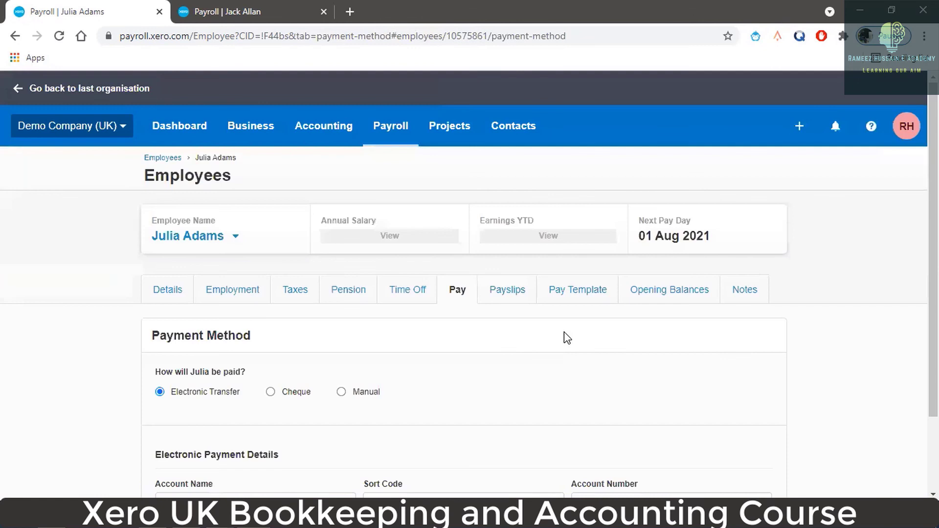
scroll(567, 337, down, 2)
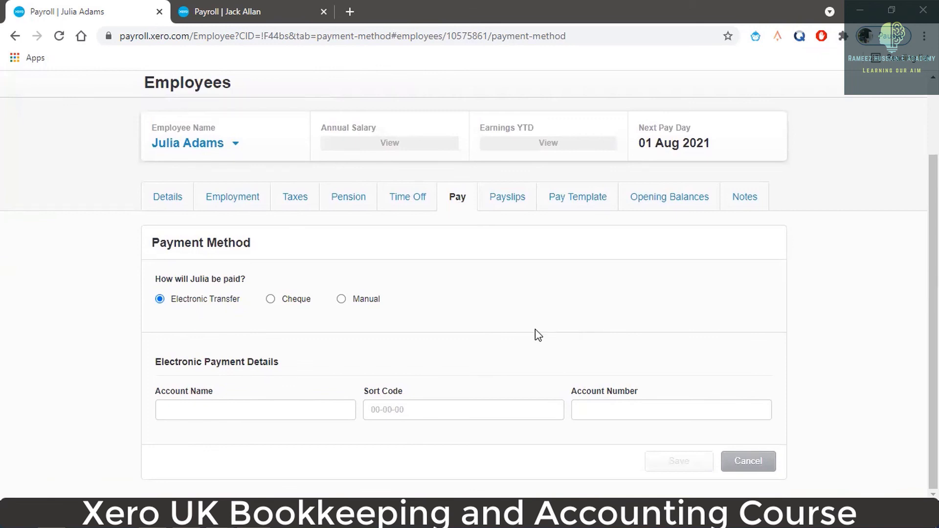
click(318, 409)
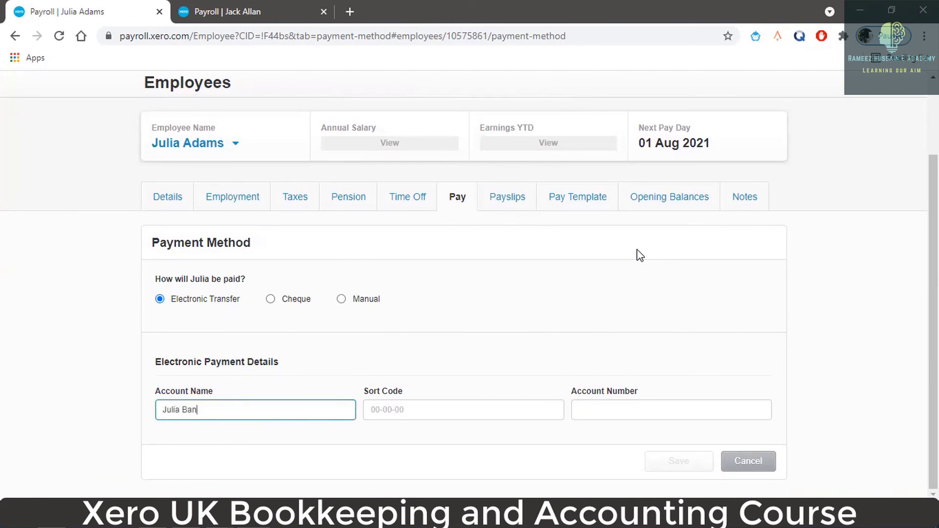
key(Tab)
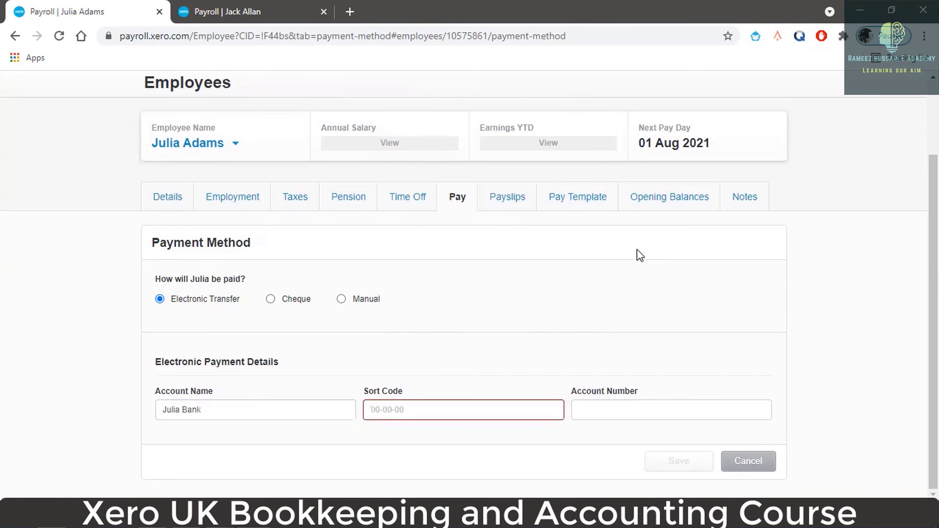
text(12-34-56)
click(605, 406)
text(1234)
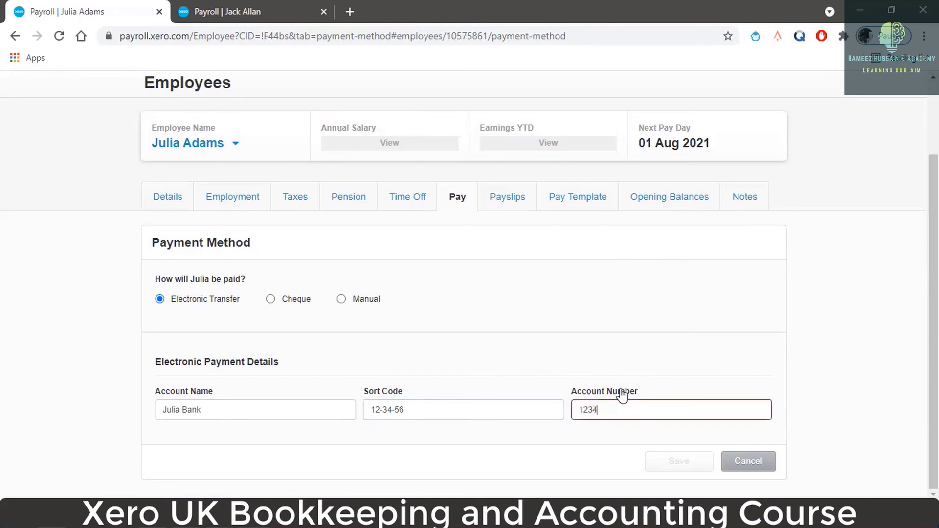
text(5678)
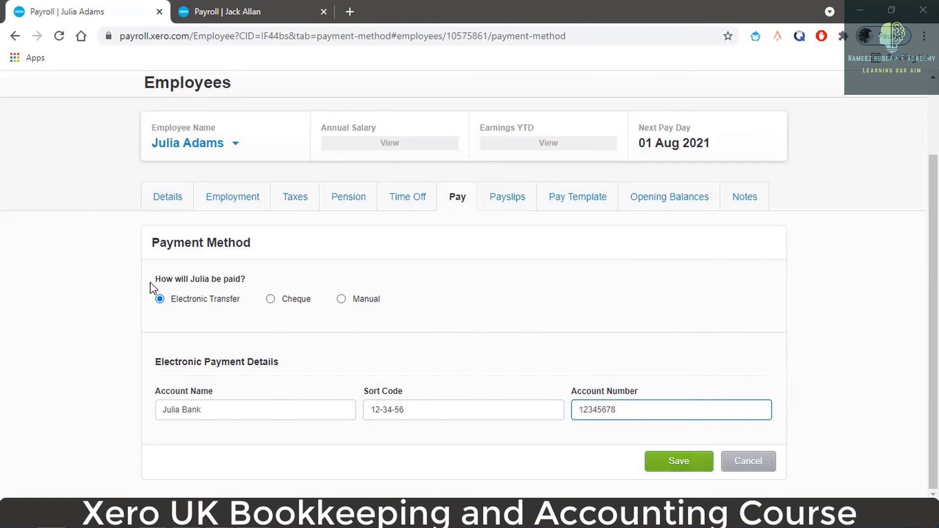
click(686, 464)
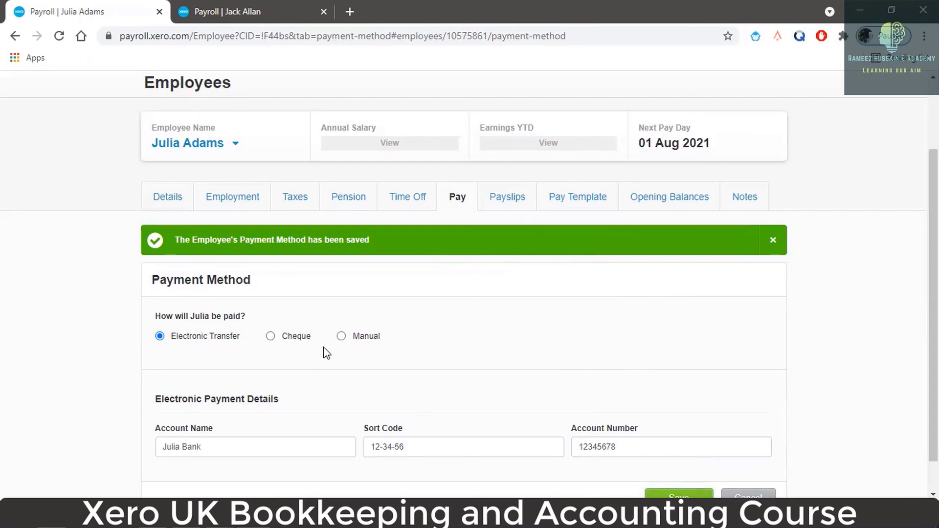
Check the payslip history of the new employee and of the employee in the second browser tab.
click(512, 200)
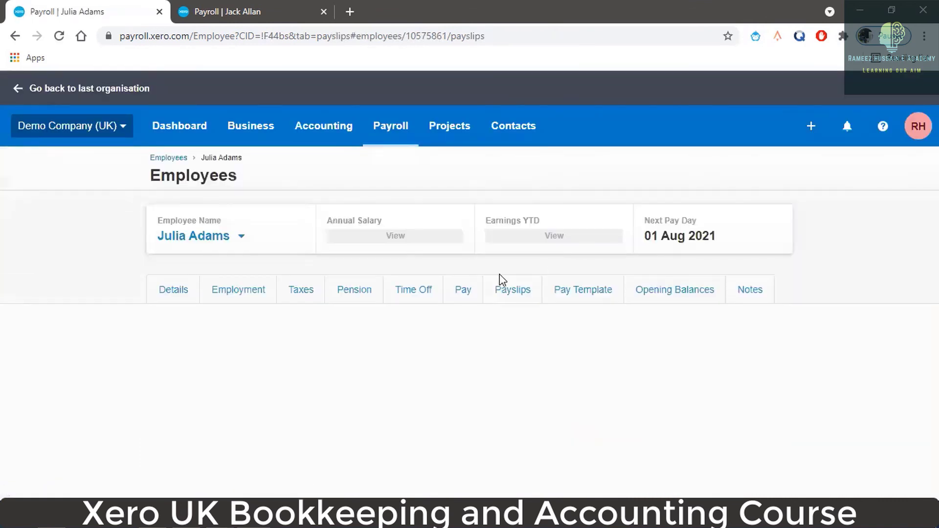
scroll(495, 288, down, 1)
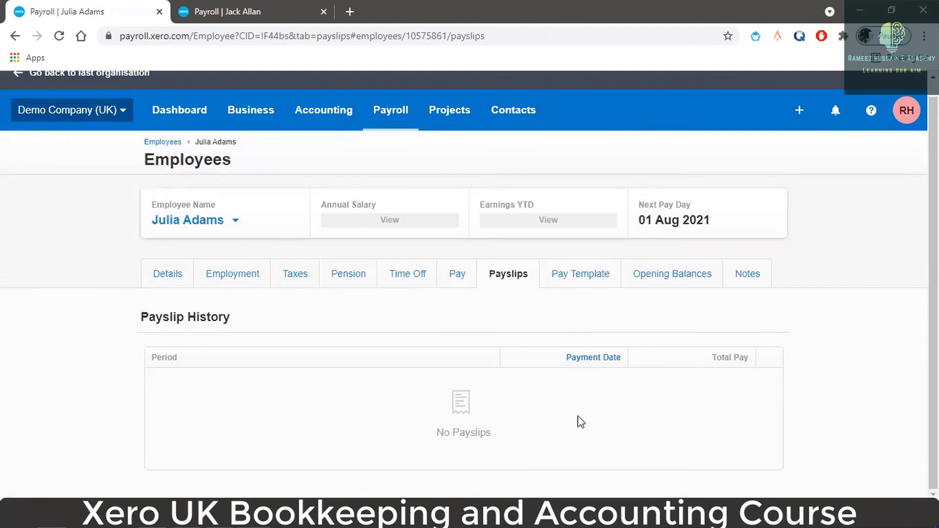
click(303, 12)
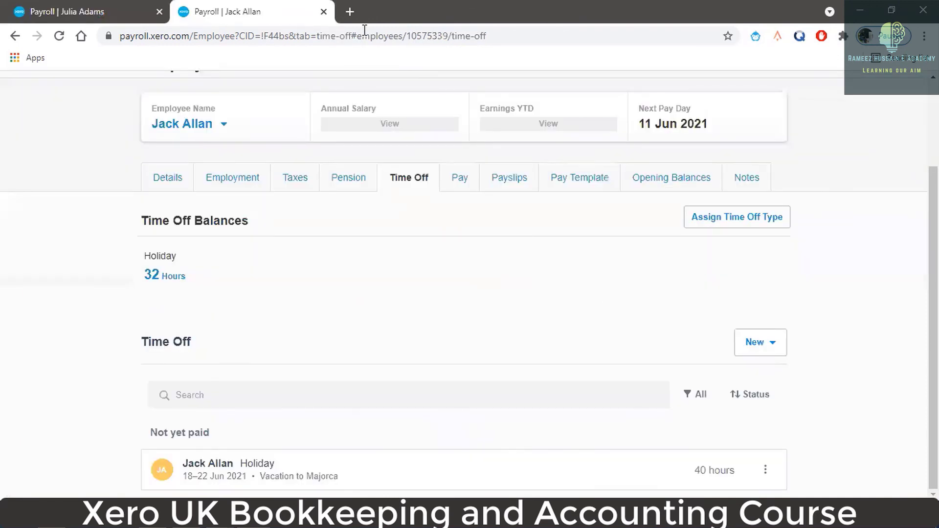
click(513, 187)
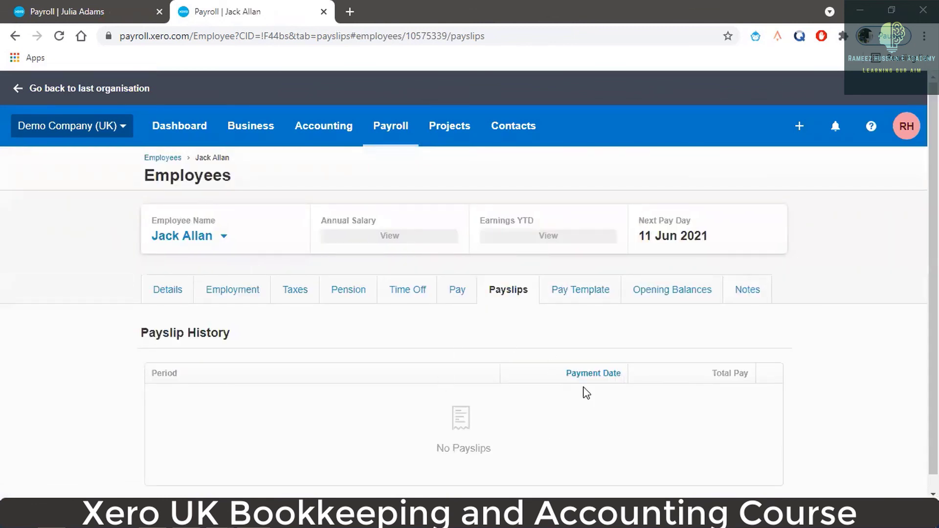
click(55, 5)
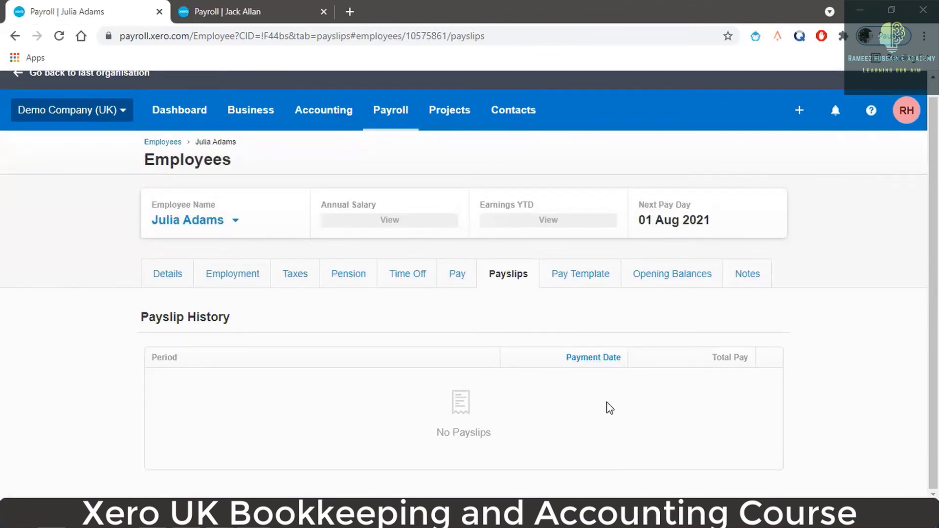
Review the new employee's pay template, including salary and wages, earnings, deductions, benefits, reimbursements and employer pensions.
click(602, 284)
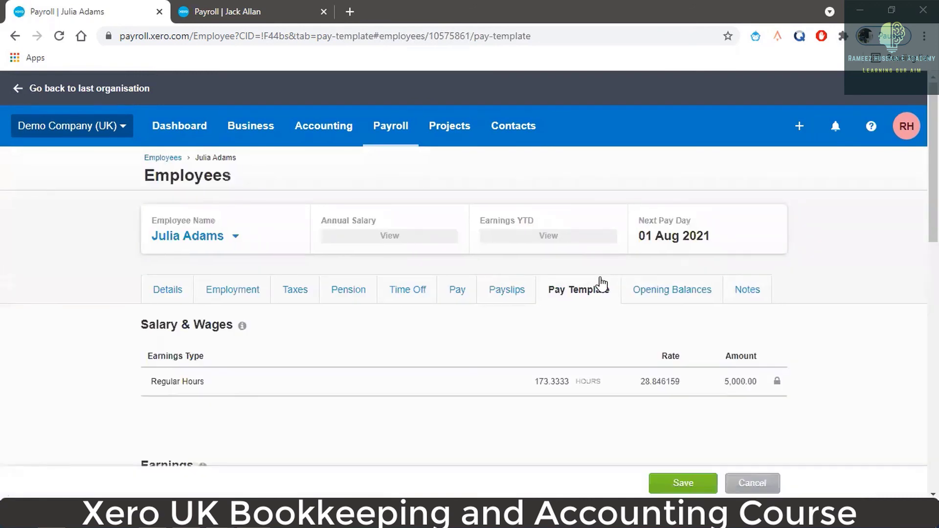
scroll(650, 313, down, 4)
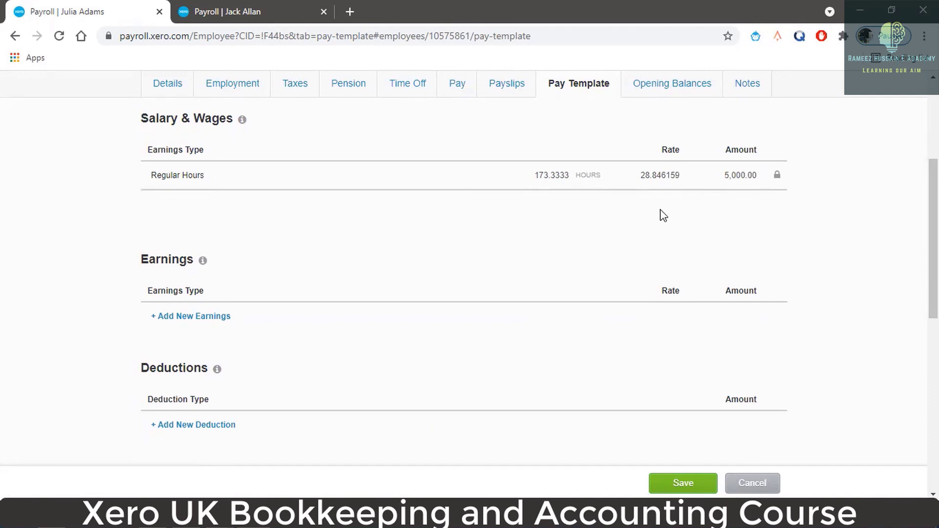
scroll(733, 192, down, 8)
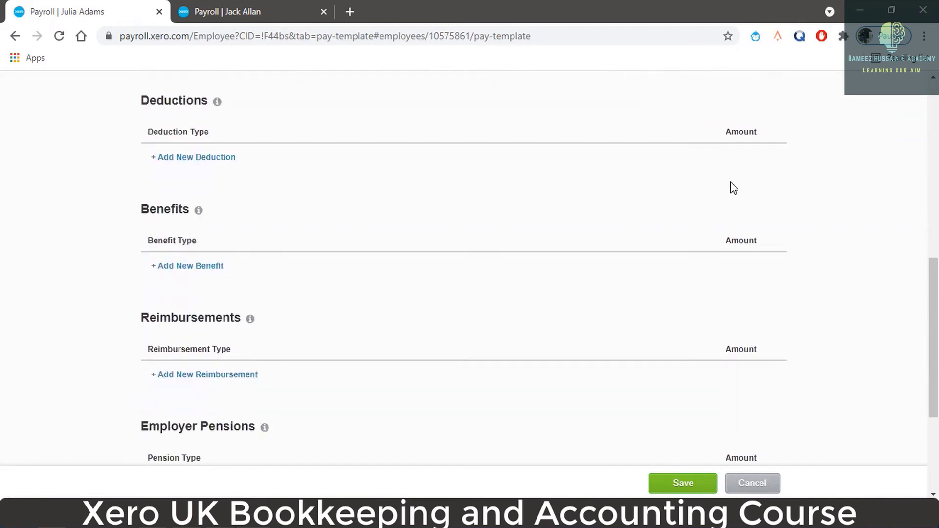
scroll(732, 188, up, 10)
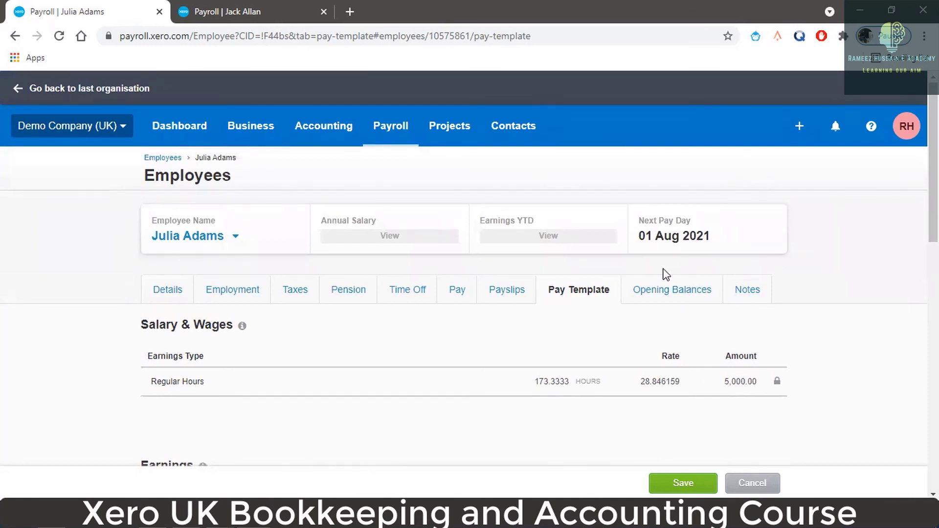
Review the opening balance categories available for the new employee's 2021/22 tax year.
click(661, 292)
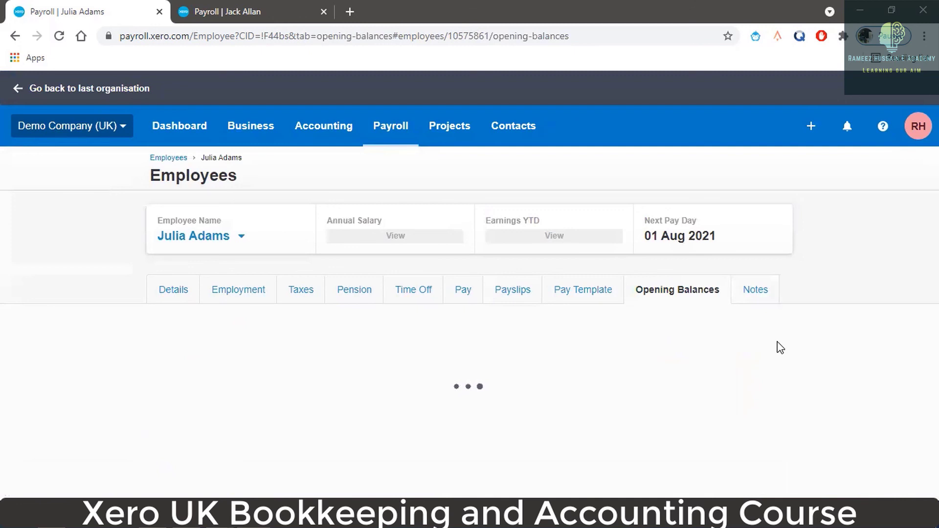
scroll(783, 328, down, 1)
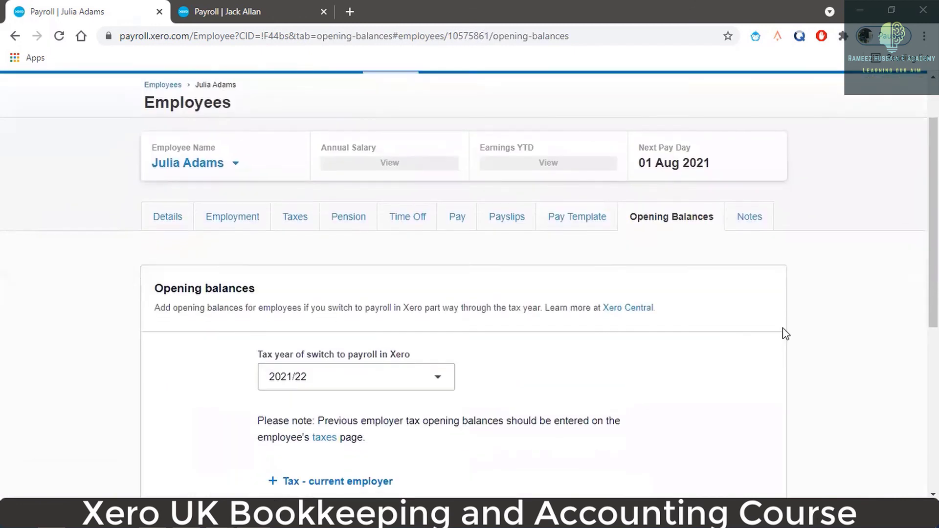
scroll(783, 328, down, 3)
scroll(783, 326, down, 3)
scroll(782, 322, up, 4)
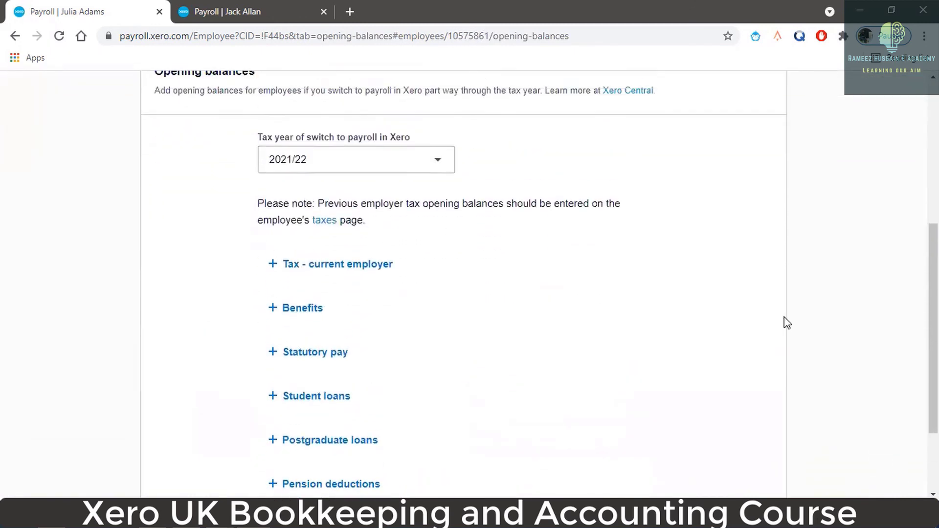
scroll(786, 323, up, 3)
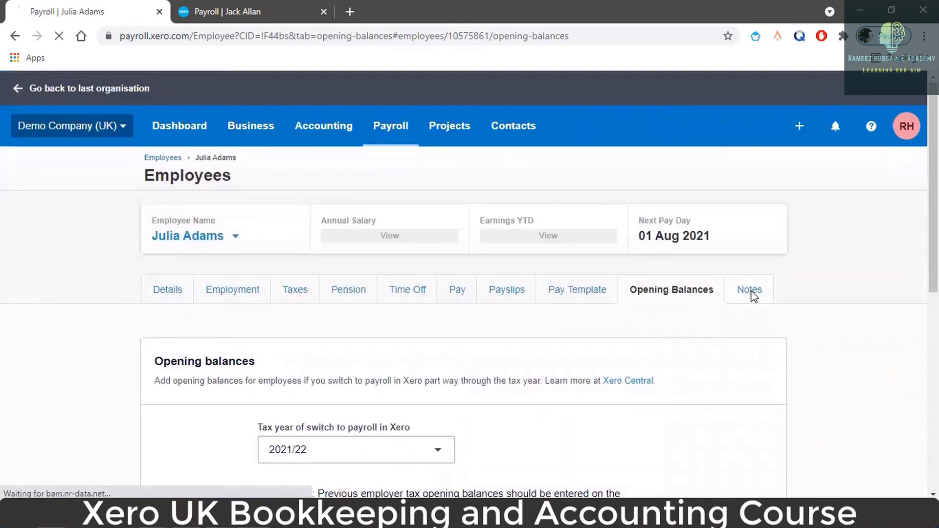
Open the new employee's notes and look over the notes list.
click(751, 295)
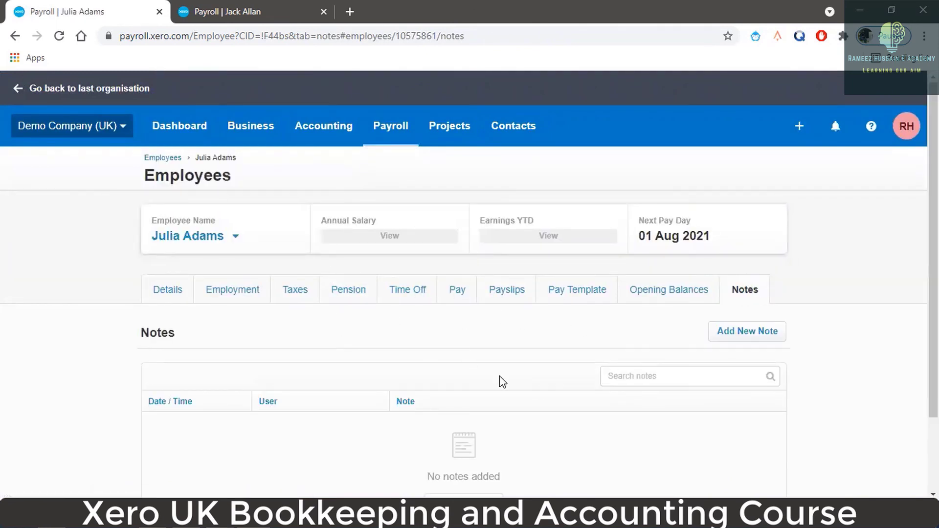
scroll(489, 372, down, 3)
scroll(481, 361, up, 3)
scroll(538, 333, down, 2)
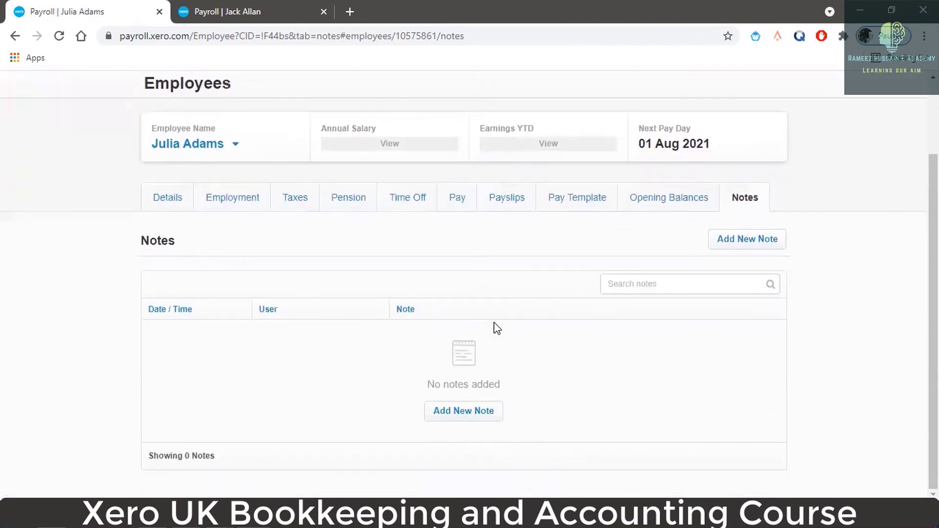
scroll(497, 328, up, 2)
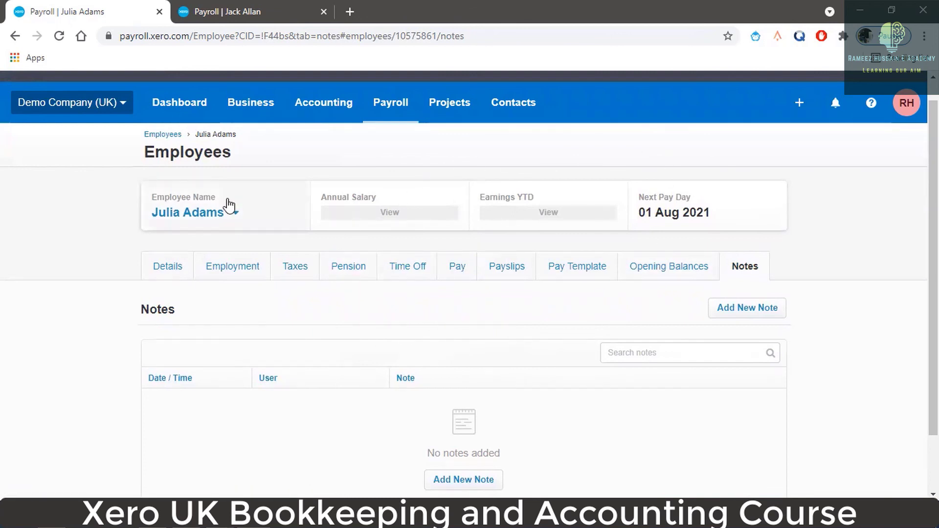
Switch to the Excel workbook with the income tax and Class 1 National Insurance calculation for £60,000 gross pay.
click(156, 516)
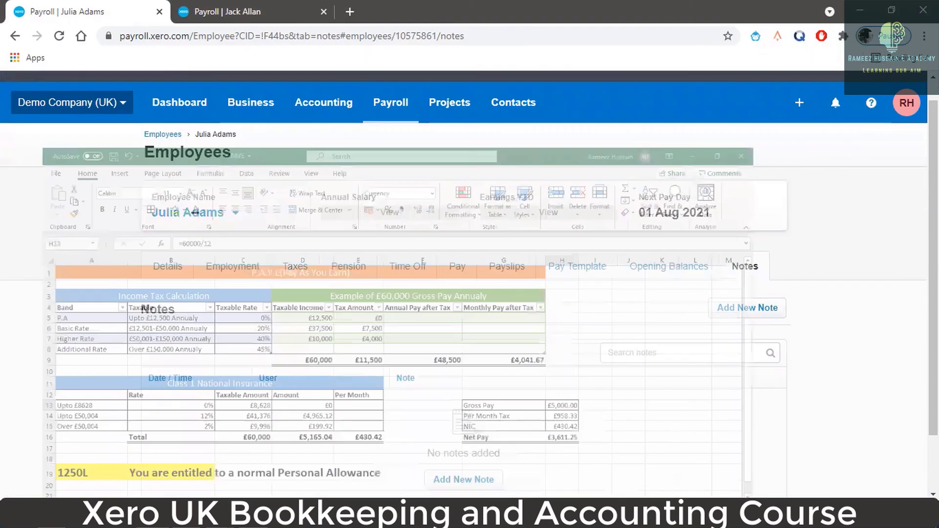